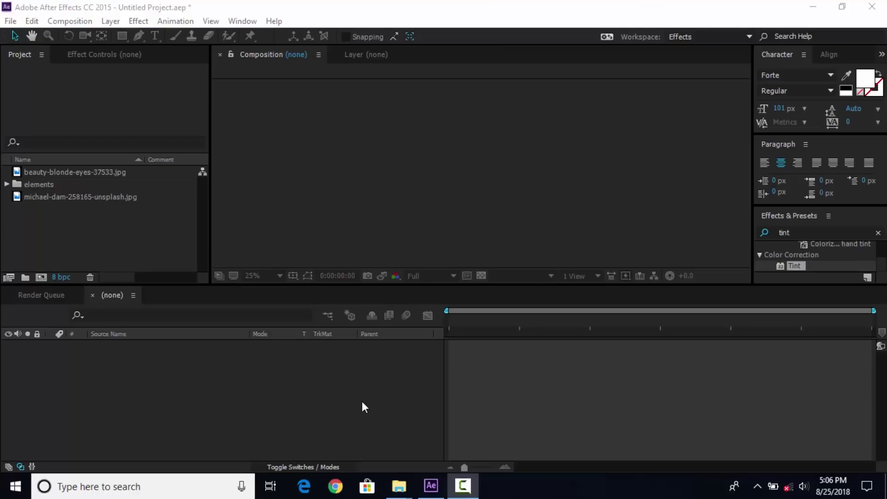
- Create a 1920 x 1080 composition named "main comp" at 30 fps with a duration of 0:00:20:04
click(42, 277)
text(man)
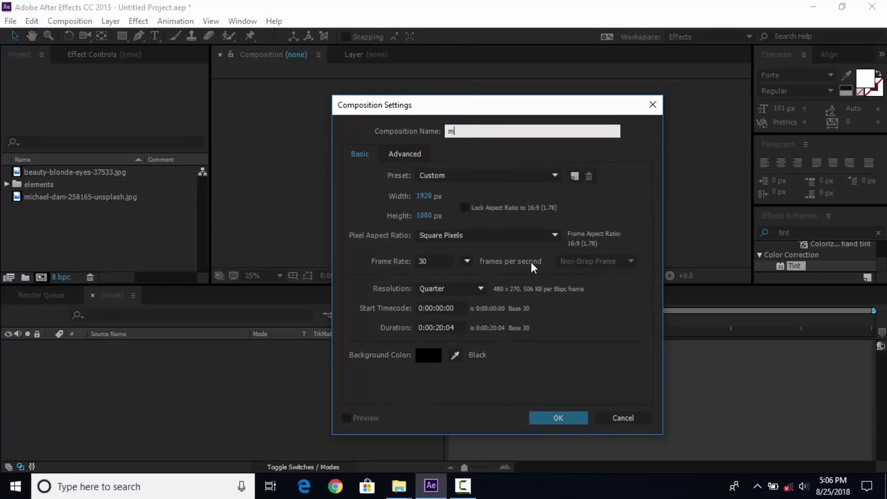
key(BackSpace)
key(BackSpace)
key(BackSpace)
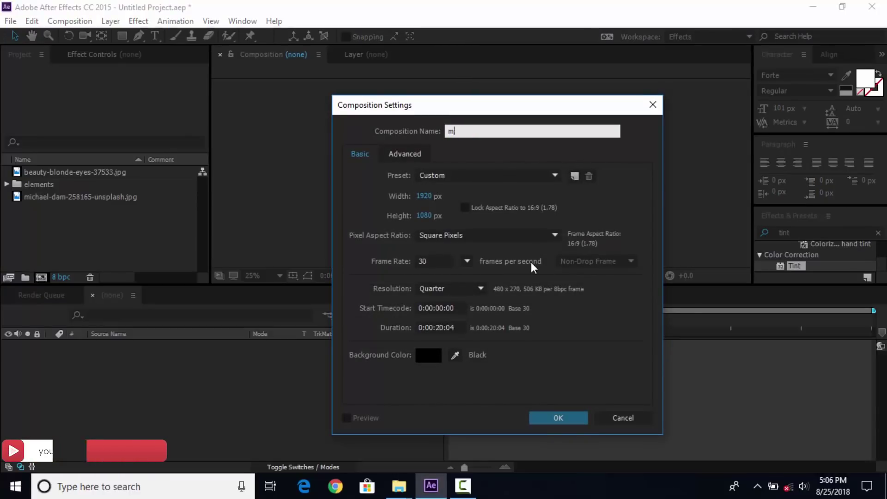
text(main )
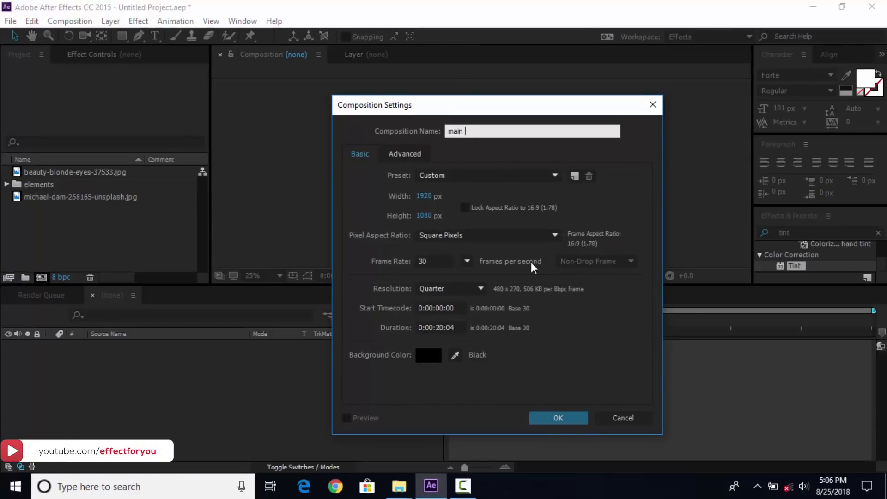
text(comp)
key(Return)
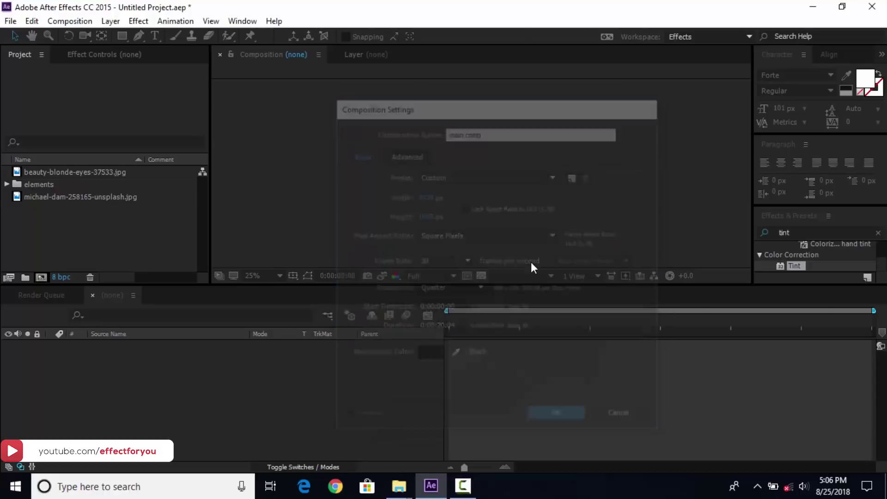
- Create another composition named "BG" with the same 1920 x 1080, 30 fps settings
key(ctrl+n)
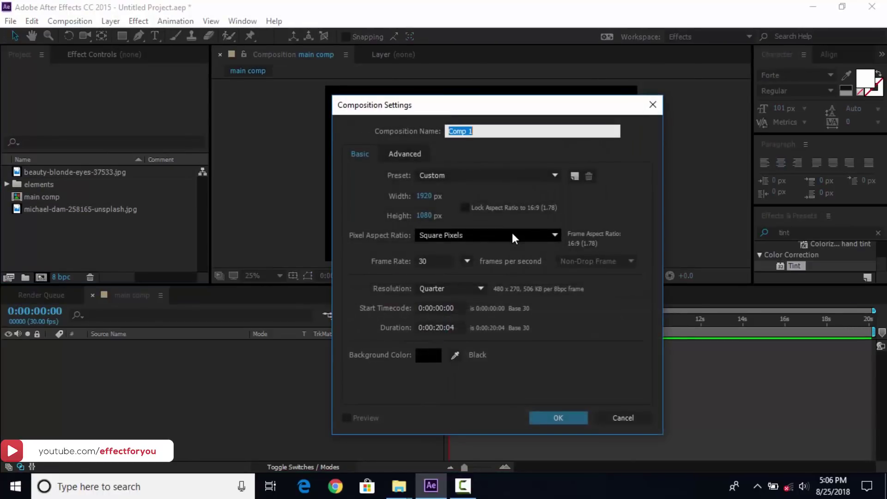
text(BG)
key(Return)
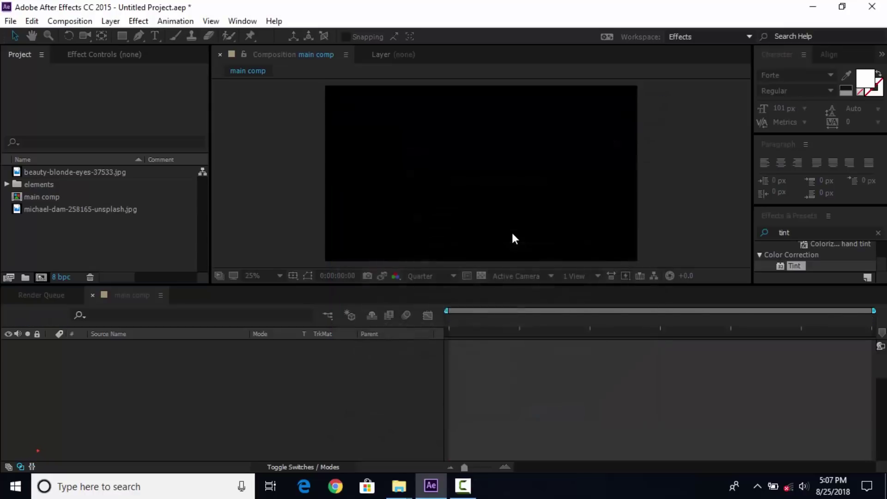
- Add the unsplash portrait photo to the BG composition, fit it to the frame width and reposition it to show the face
click(86, 221)
drag(21, 224, 233, 393)
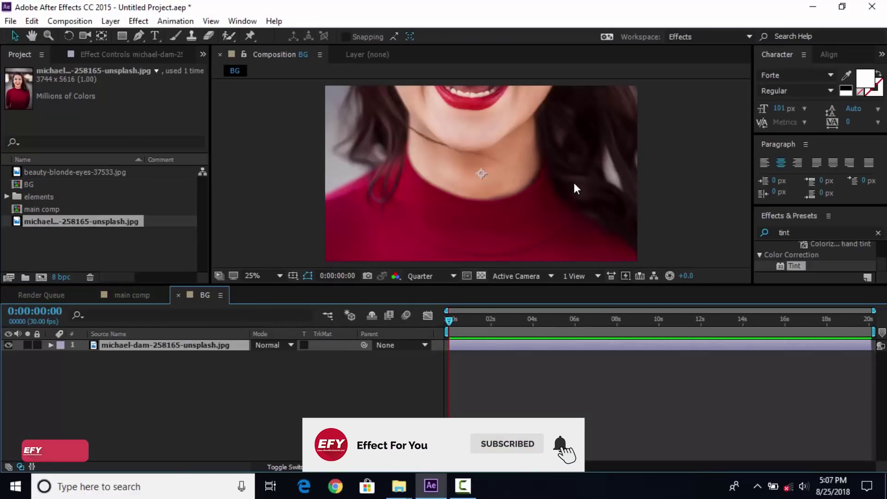
scroll(574, 182, down, 1)
key(ctrl+alt+shift+h)
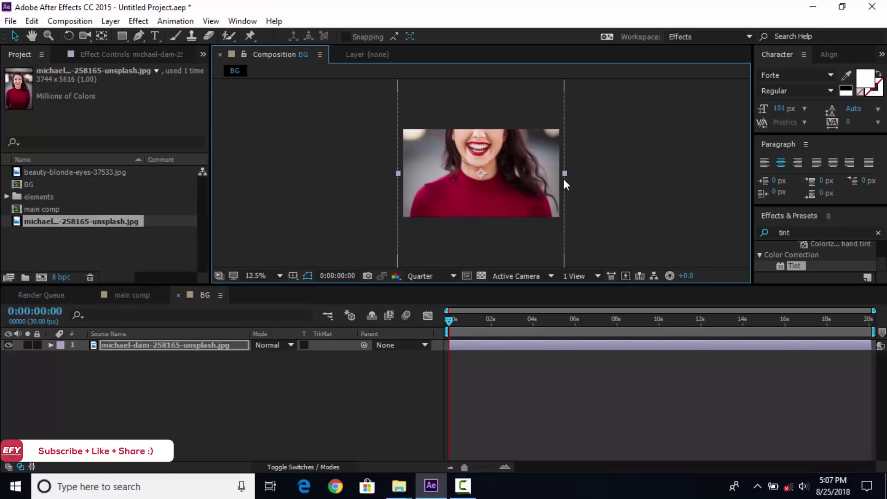
drag(523, 160, 529, 198)
click(93, 245)
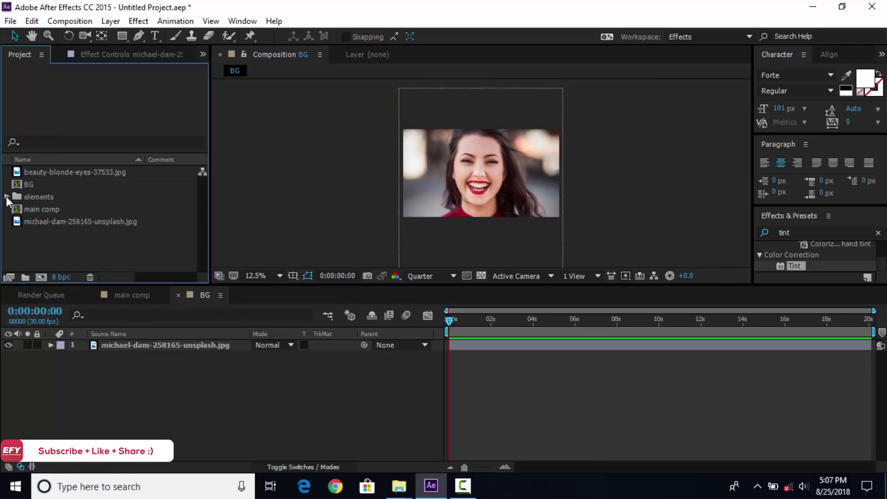
- Place Texture.mov from the elements folder above the portrait in BG and scale it down to just cover the frame
click(6, 196)
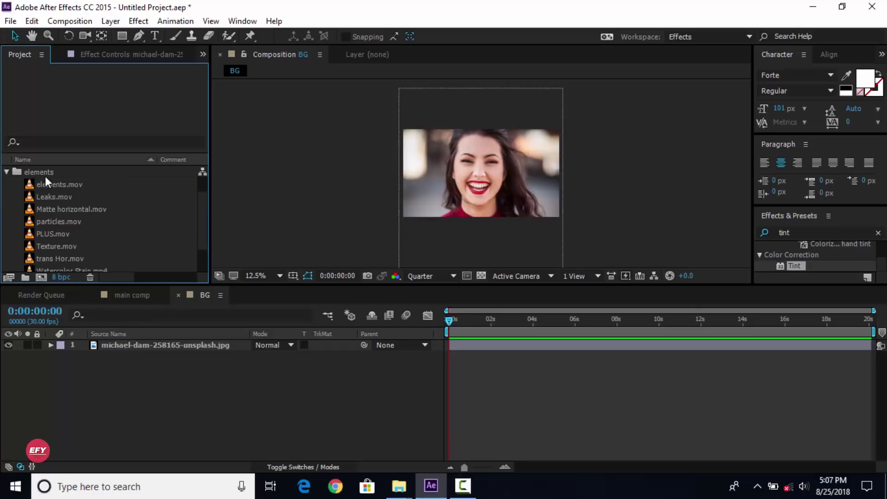
click(63, 249)
drag(31, 249, 161, 345)
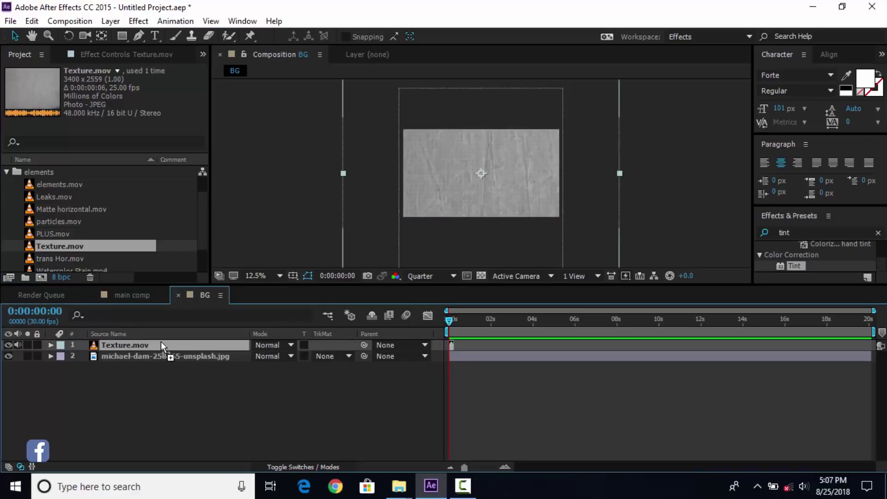
drag(620, 173, 565, 173)
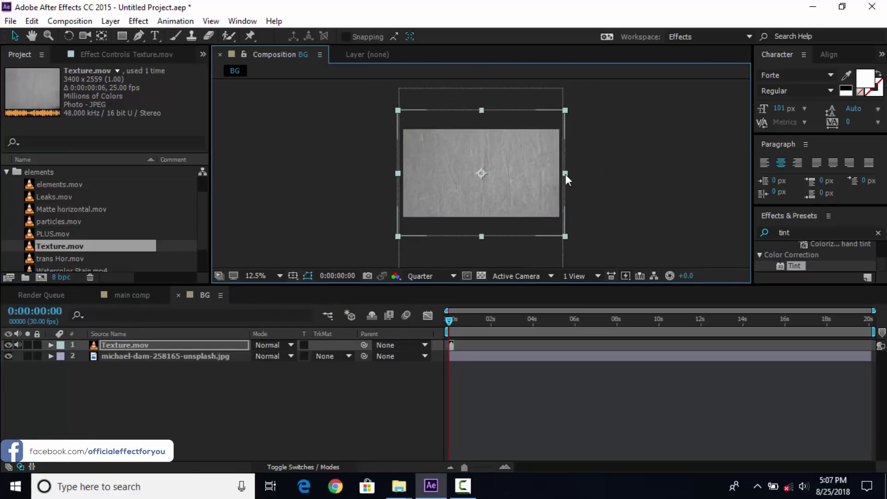
- Set the opacity of the Texture.mov layer to 40%
click(262, 345)
key(t)
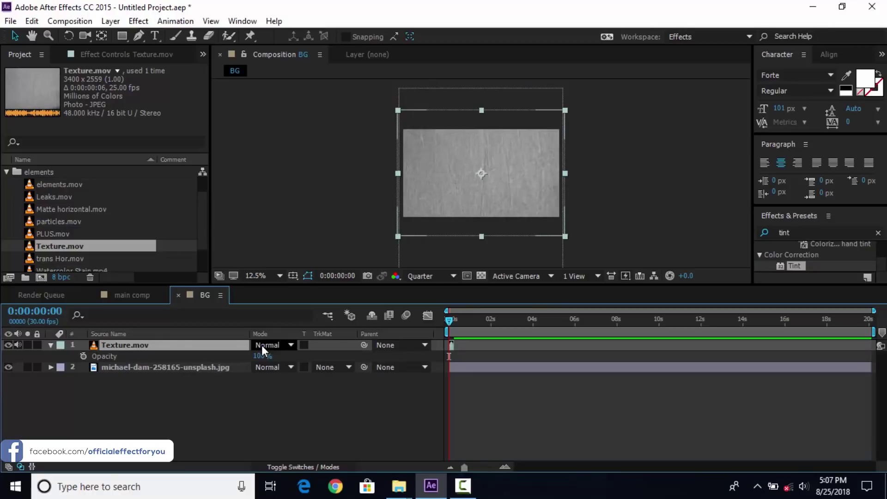
click(271, 355)
text(40)
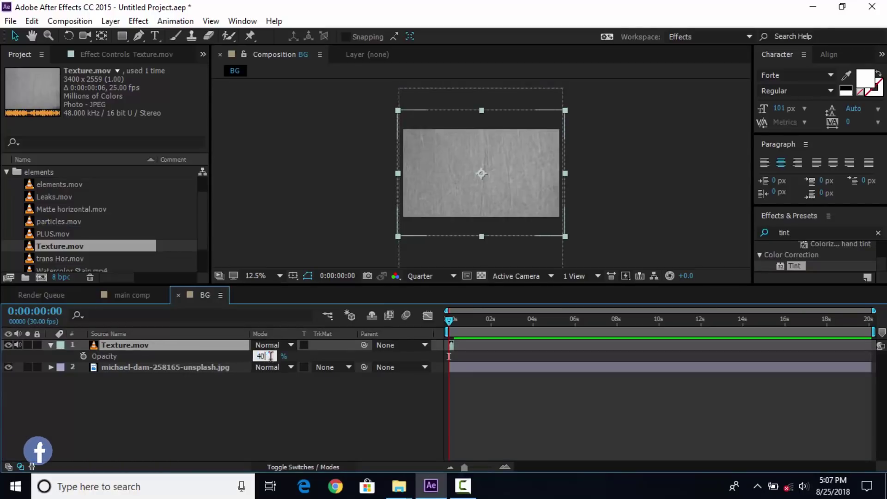
key(Return)
click(52, 345)
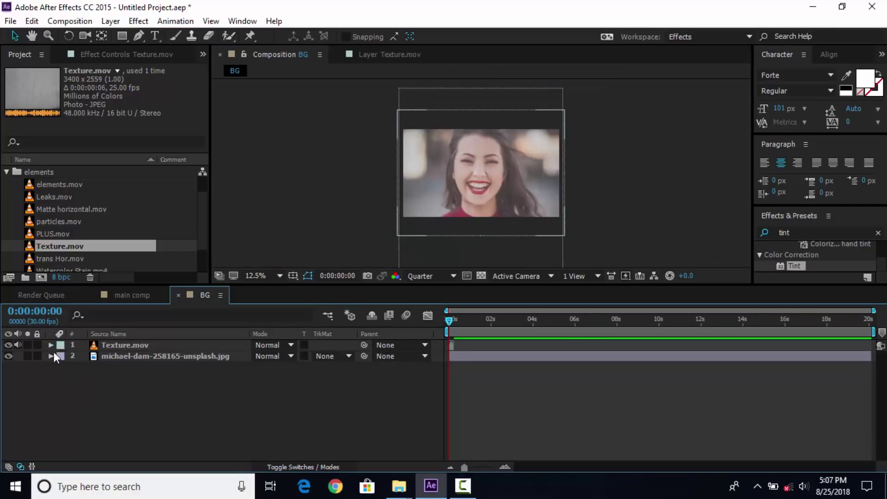
- Create a new 1920 x 1080 composition named "image placeholder" at 30 fps with a duration of 0:00:20:04
click(132, 295)
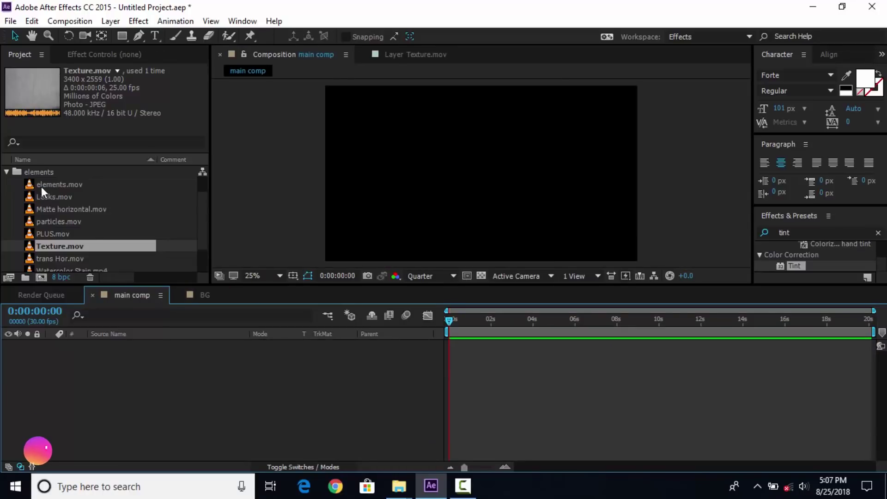
click(6, 172)
click(40, 278)
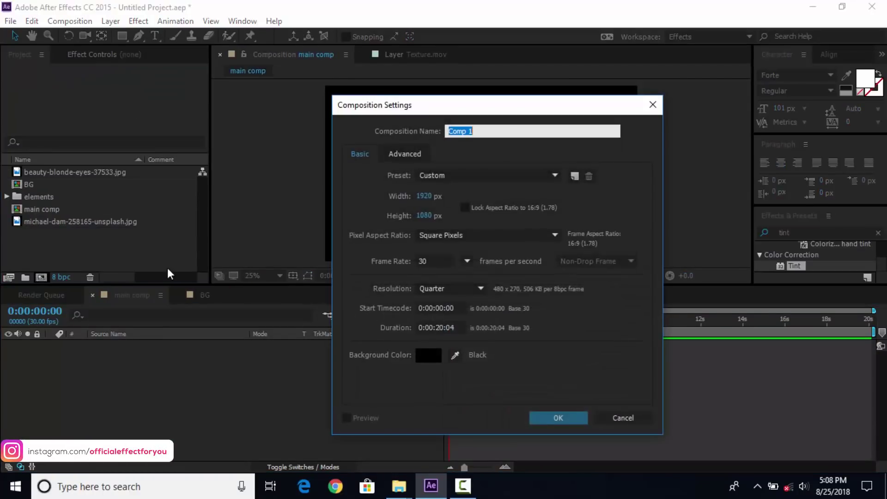
text(image placeholder)
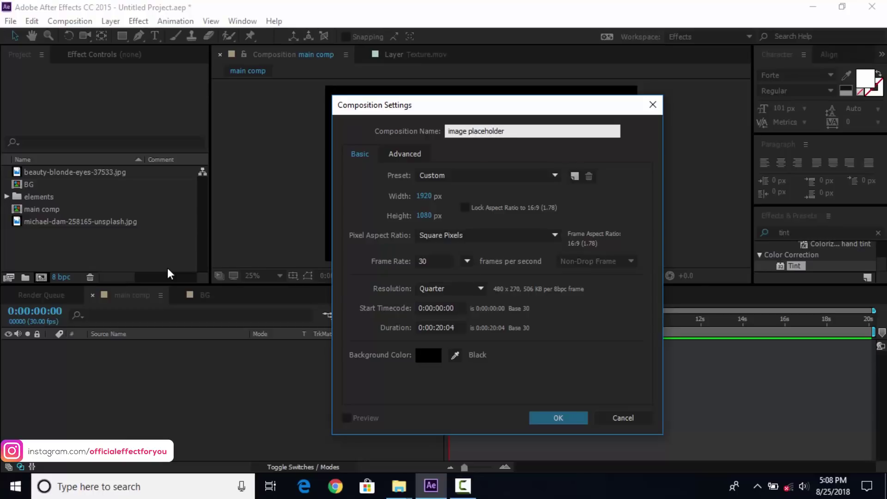
click(559, 418)
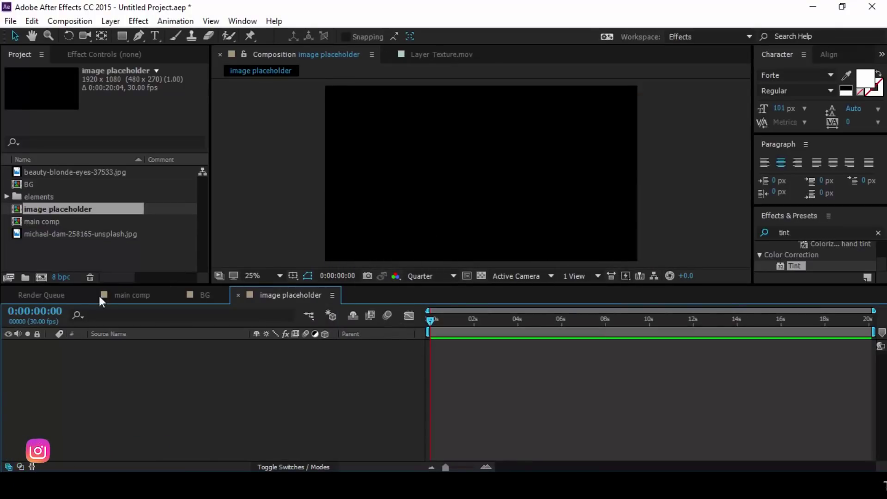
- Add the unsplash portrait photo to the image placeholder composition, then scale it down and reposition it to frame the face
drag(28, 234, 170, 381)
key(comma)
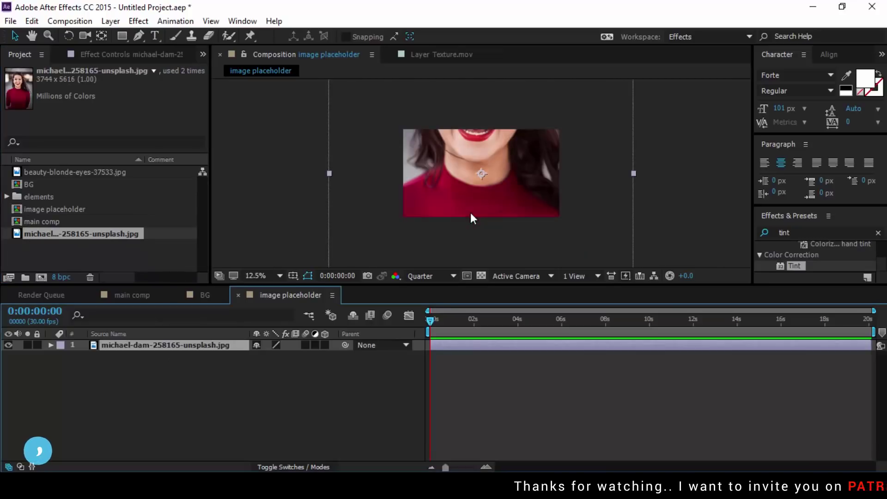
drag(633, 173, 525, 217)
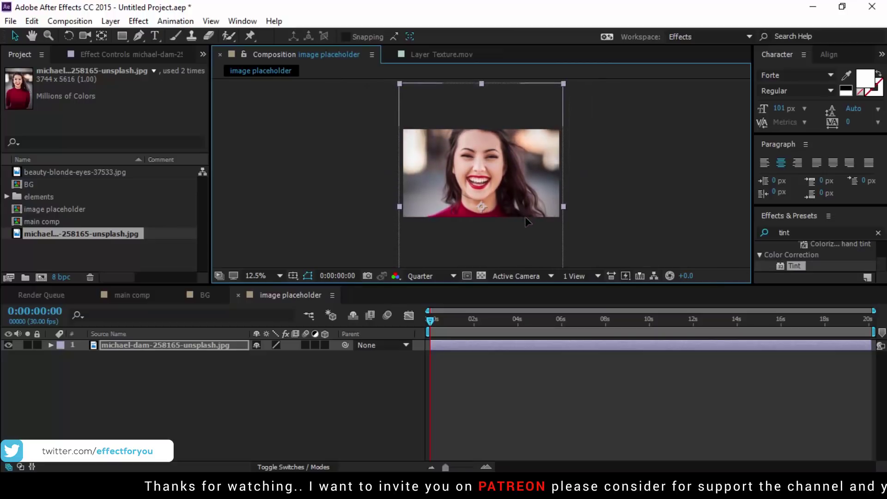
click(232, 395)
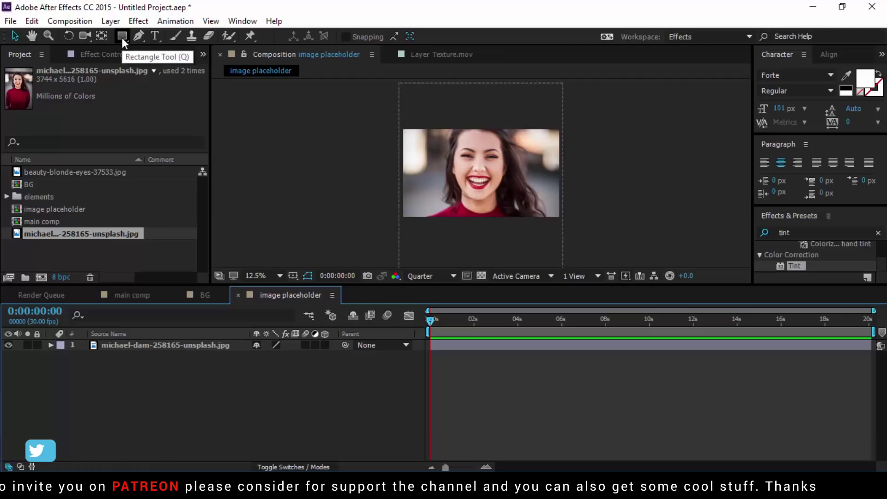
- Add a full-frame rectangle shape layer with no fill and a white stroke as a border around the photo
double_click(121, 35)
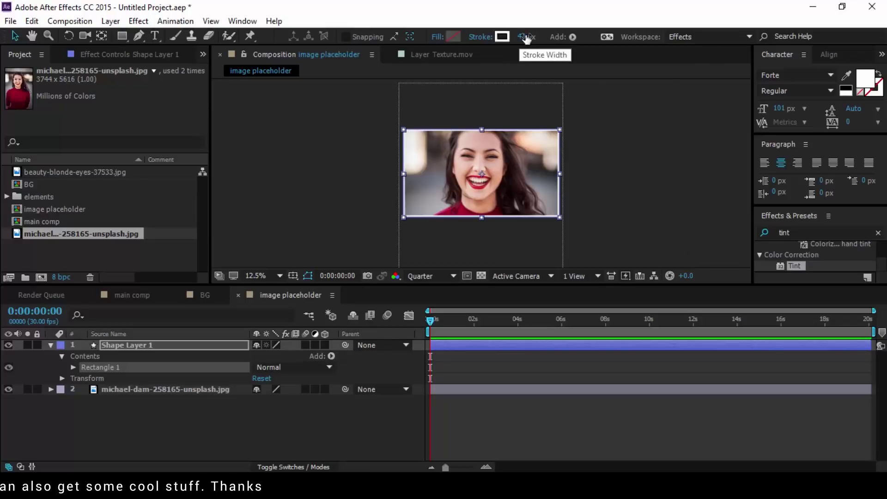
click(219, 429)
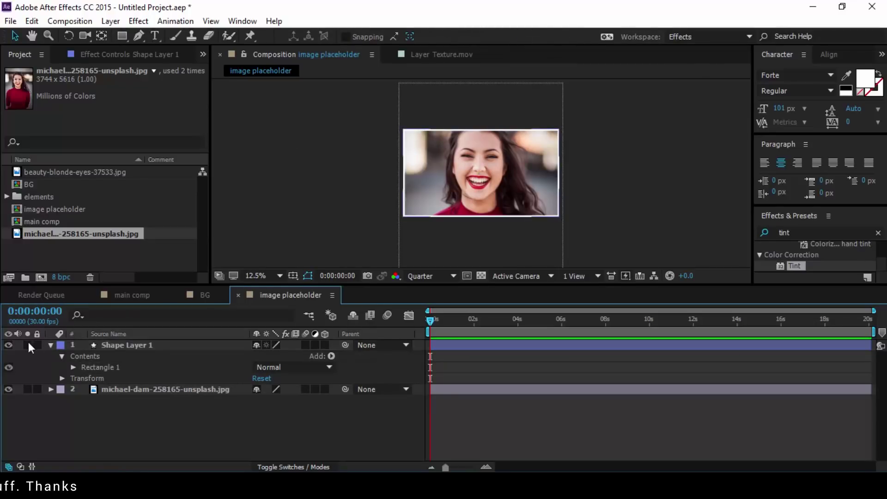
click(51, 345)
- Make the portrait layer 3D and keyframe its Position at 0:00:00:00 with a Z value of -374
click(157, 359)
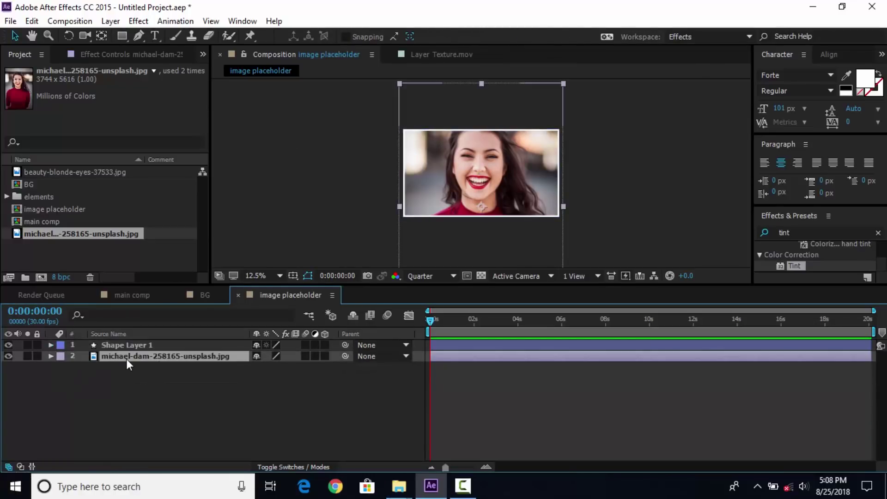
click(325, 356)
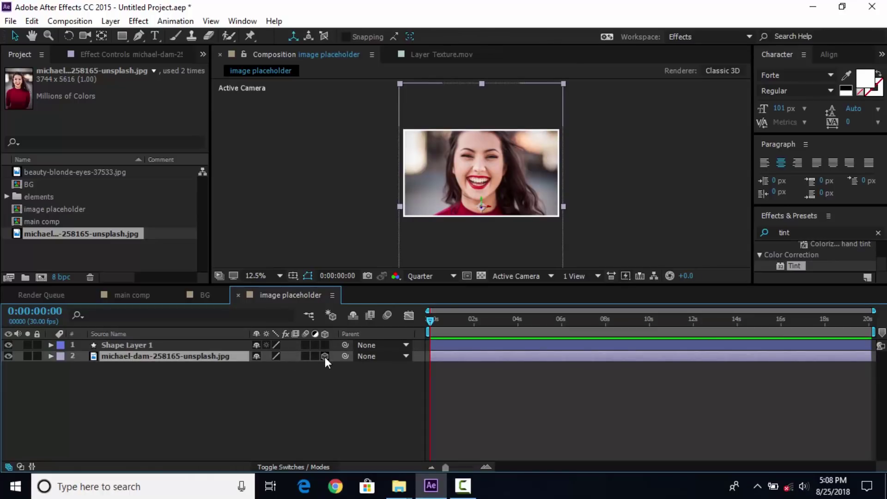
key(p)
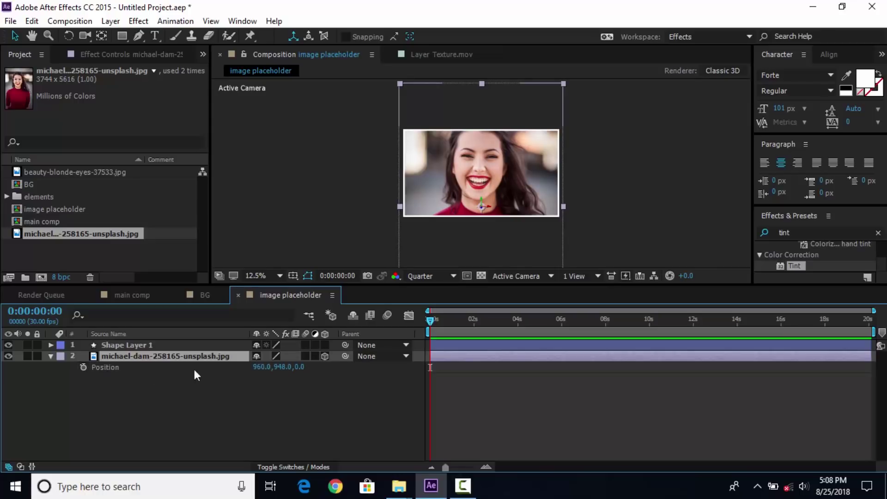
click(84, 367)
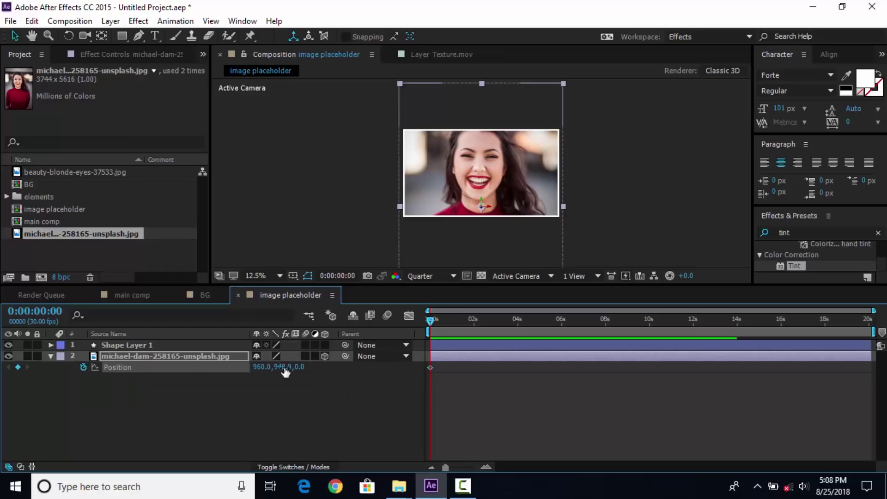
drag(301, 374, 76, 390)
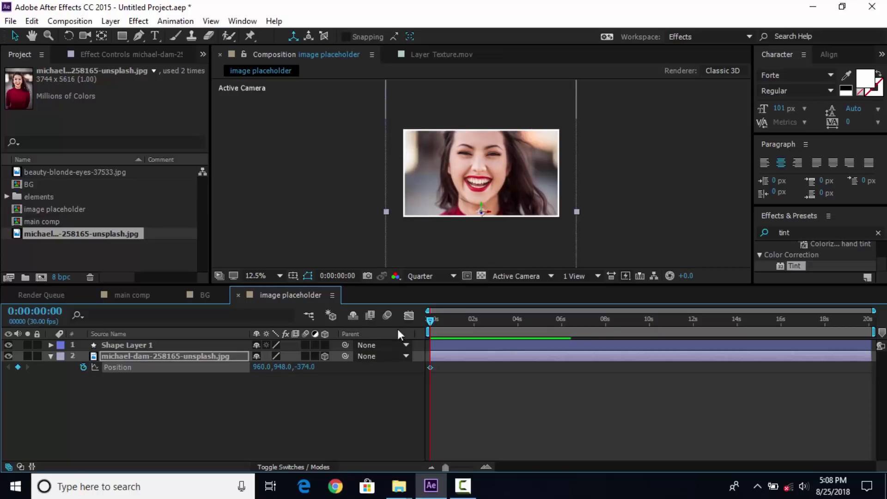
- Add a second Position keyframe to the portrait layer at 0:00:06:01 with a Z value of 70
drag(436, 324, 563, 331)
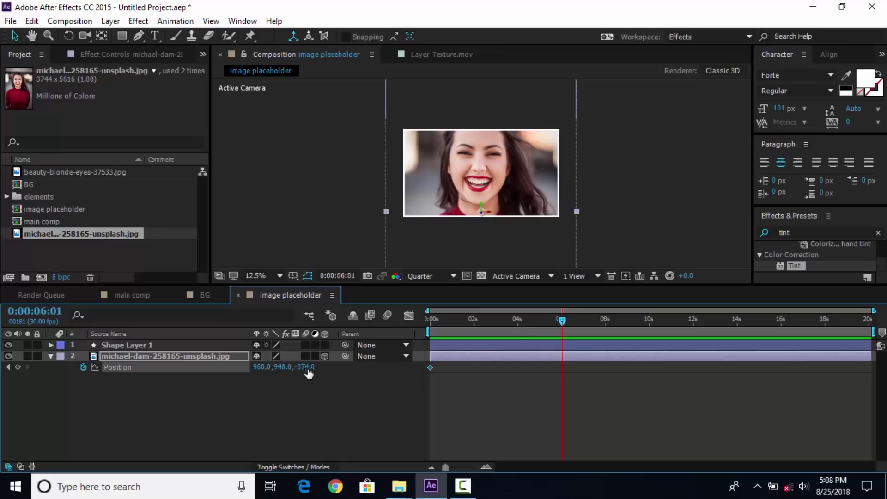
drag(308, 372, 595, 370)
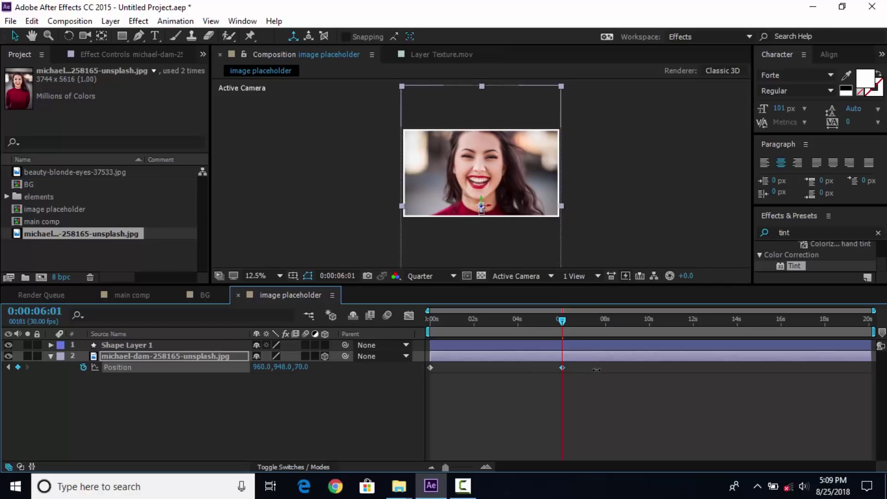
click(362, 390)
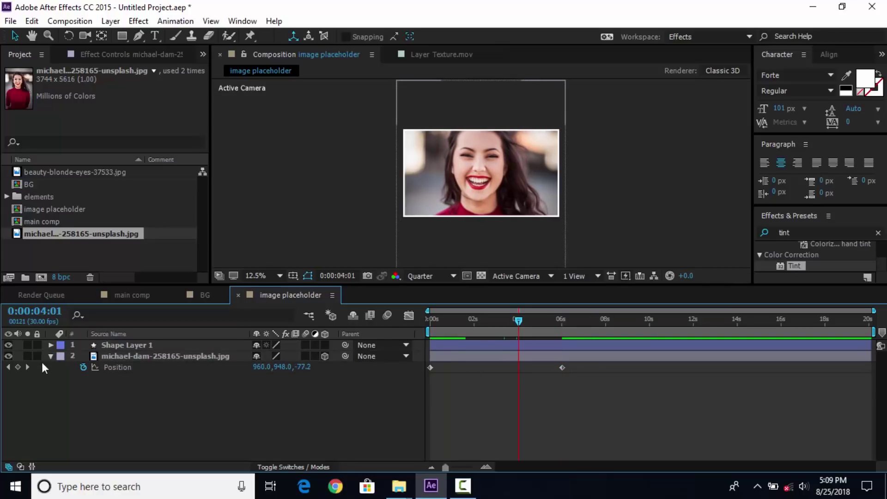
click(51, 356)
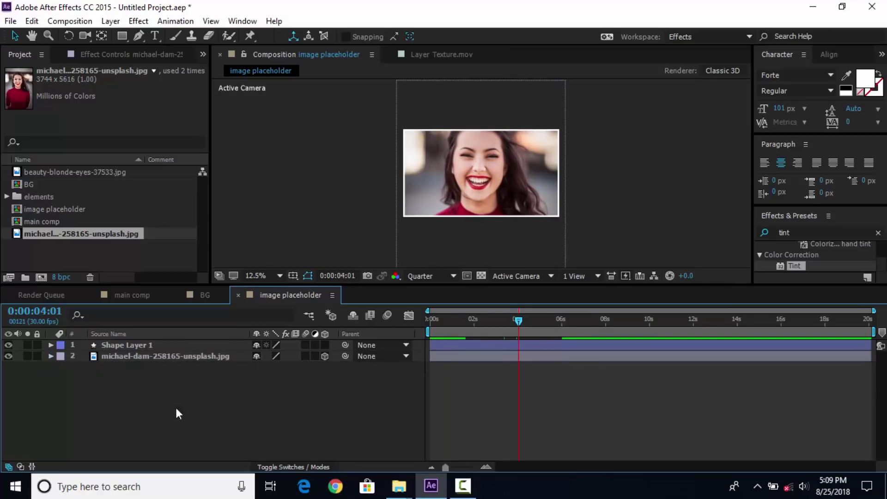
- Add the BG composition as a layer in the main comp timeline
click(130, 296)
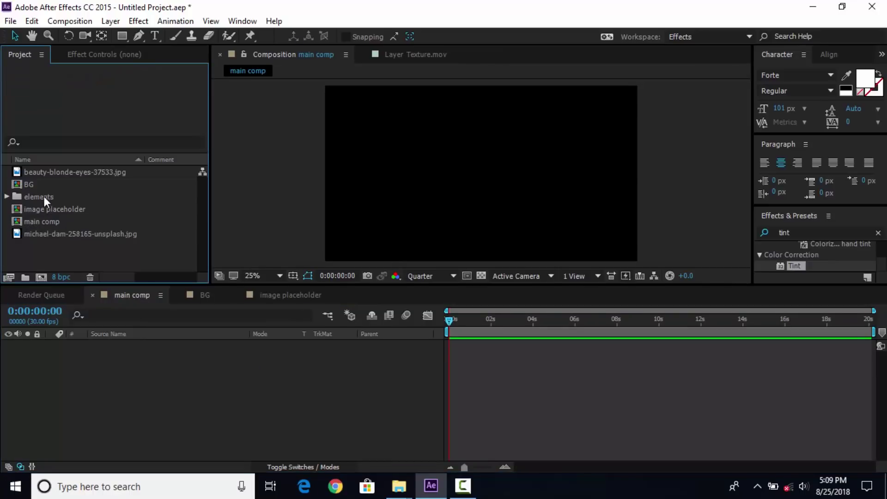
click(32, 185)
drag(15, 184, 113, 386)
click(131, 370)
- Apply the Tint effect to the BG layer in the main comp
click(114, 349)
key(ctrl+space)
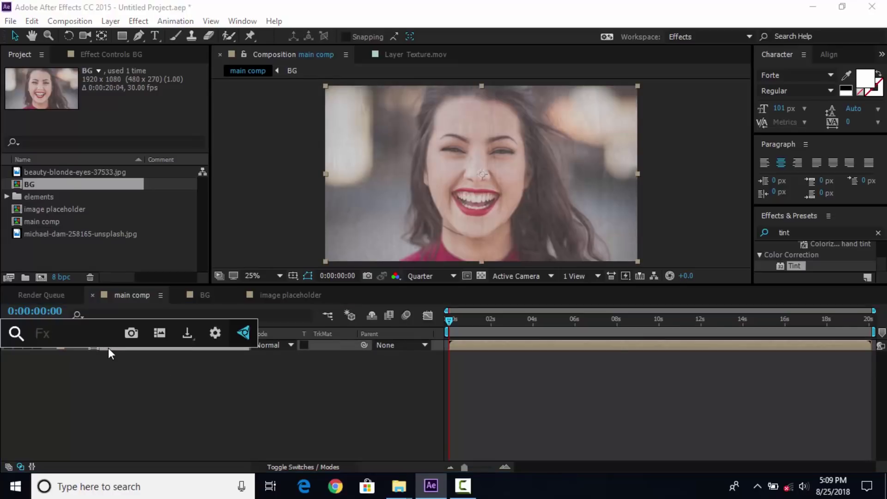
text(tint)
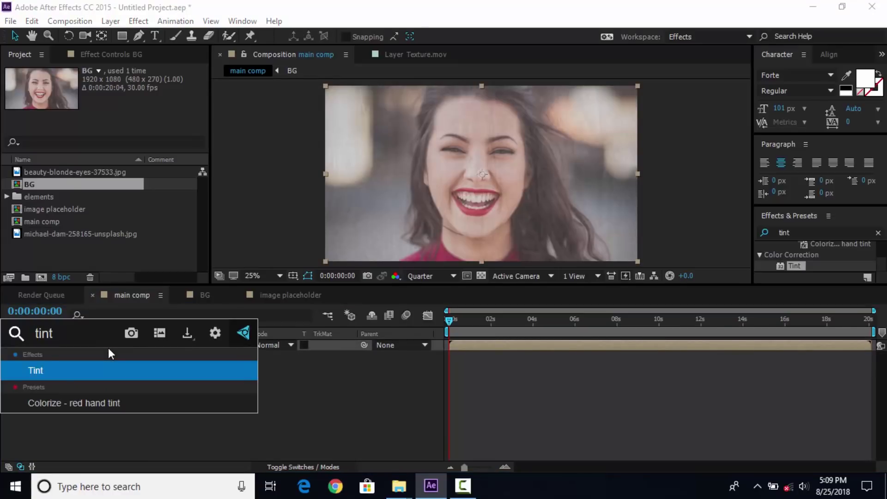
key(Return)
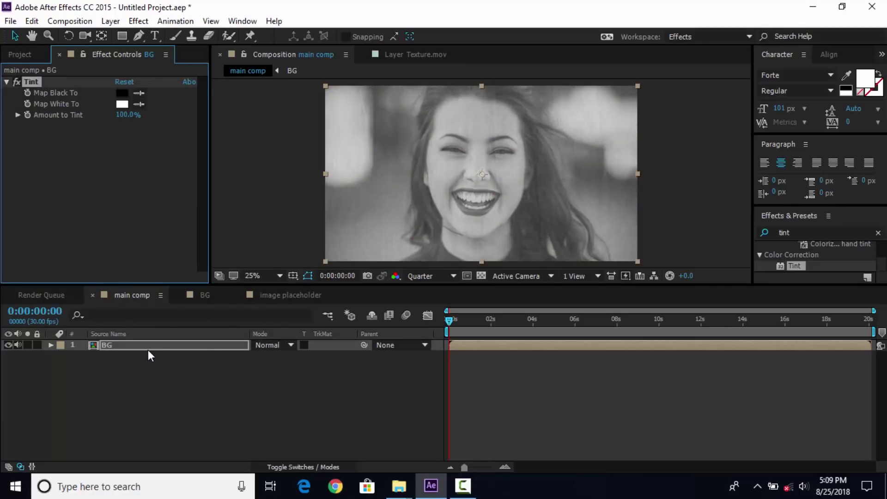
- Apply Fast Blur to the BG layer with Blurriness 30 and Repeat Edge Pixels enabled
key(ctrl+space)
text(fast)
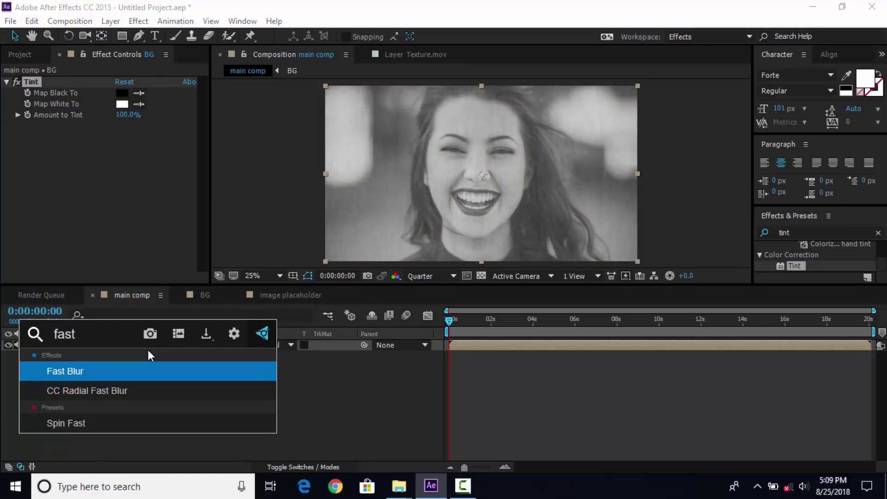
key(Return)
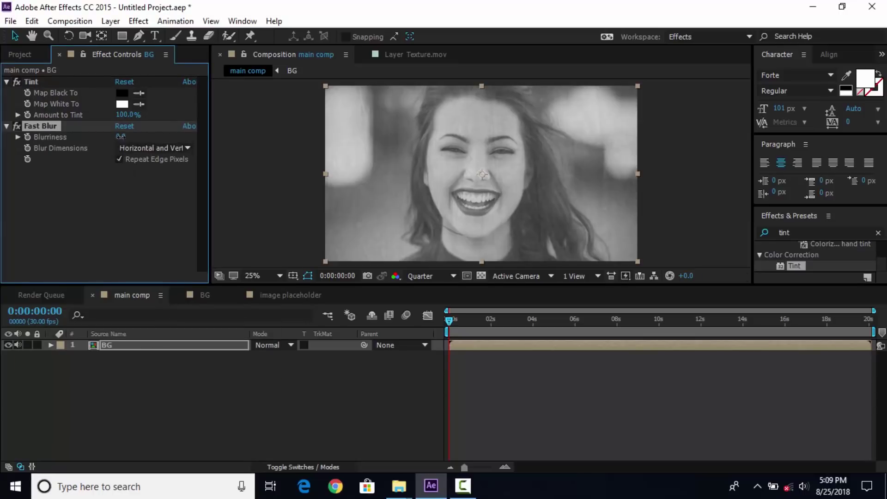
text(30)
key(Return)
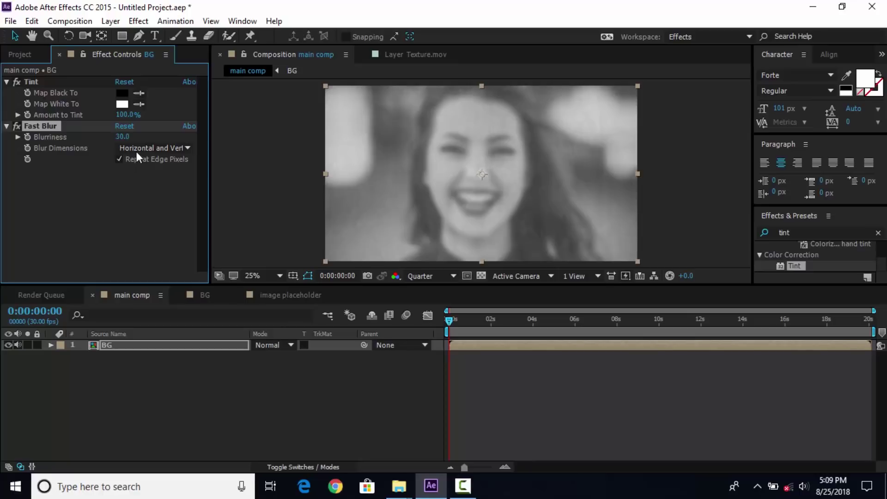
click(127, 199)
click(186, 401)
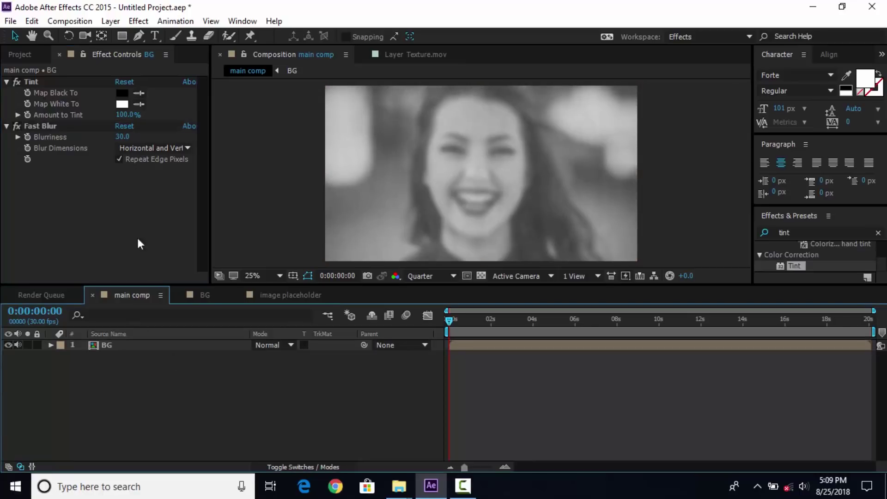
- Add the image placeholder composition to the main comp above the BG layer
click(28, 54)
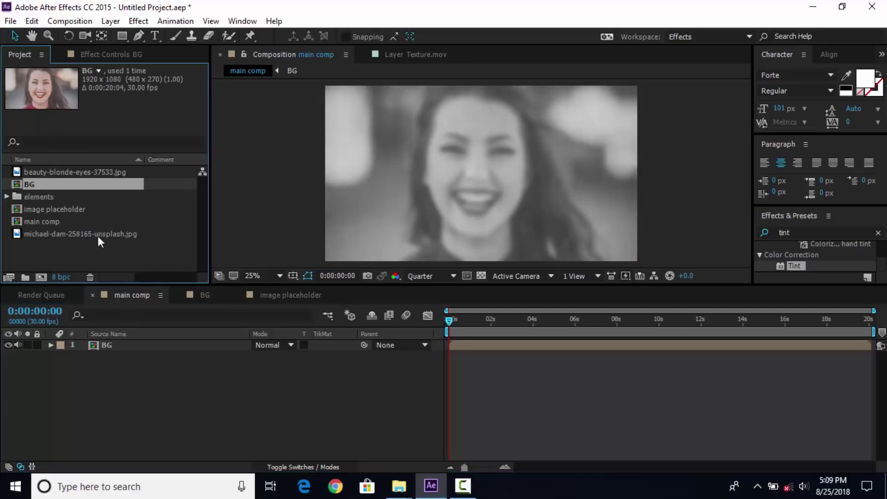
click(105, 252)
click(48, 209)
drag(17, 209, 160, 341)
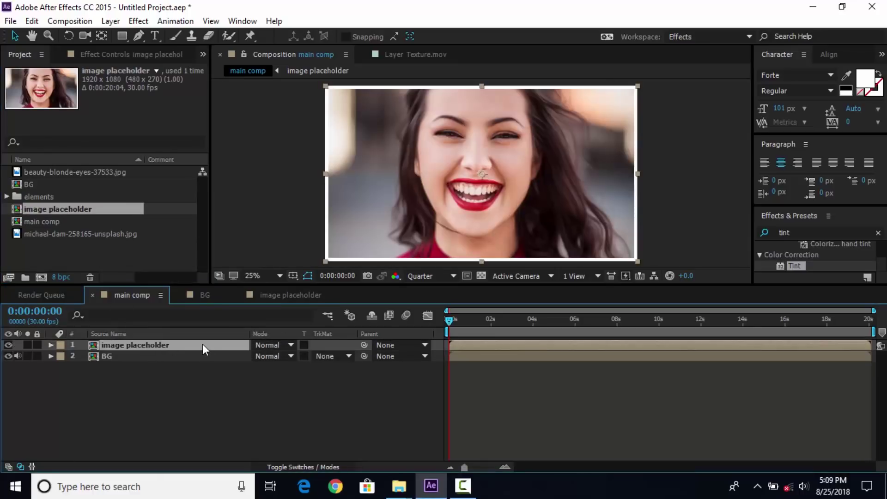
- Set the image placeholder layer's Scale to 70%
key(s)
click(294, 356)
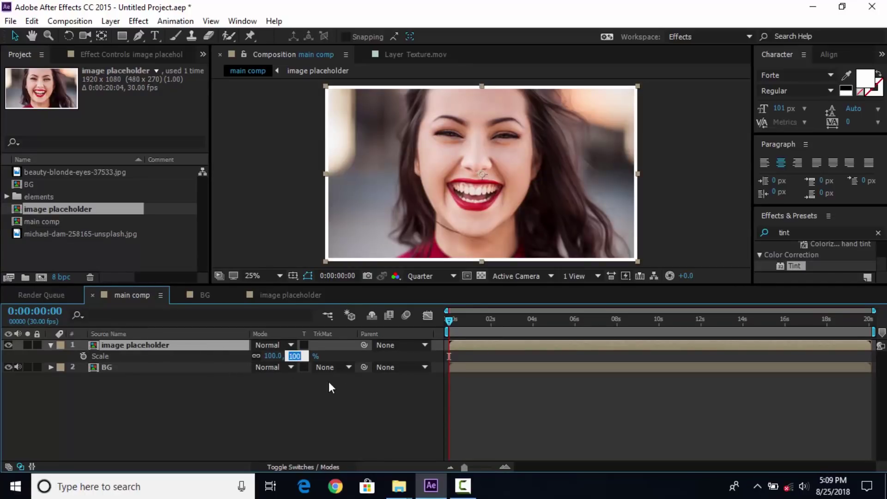
text(70)
key(Return)
click(345, 410)
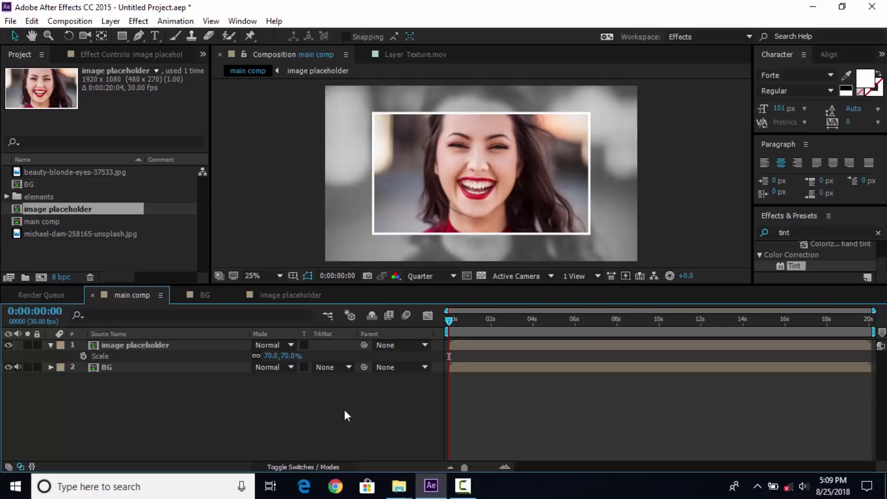
click(51, 345)
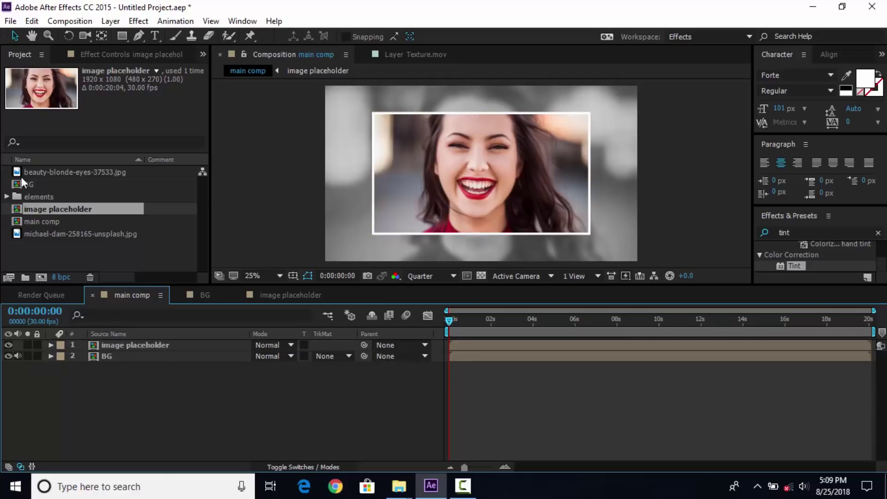
- Add Matte horizontal.mov from the elements folder to the main comp above the image placeholder layer
click(69, 199)
click(9, 198)
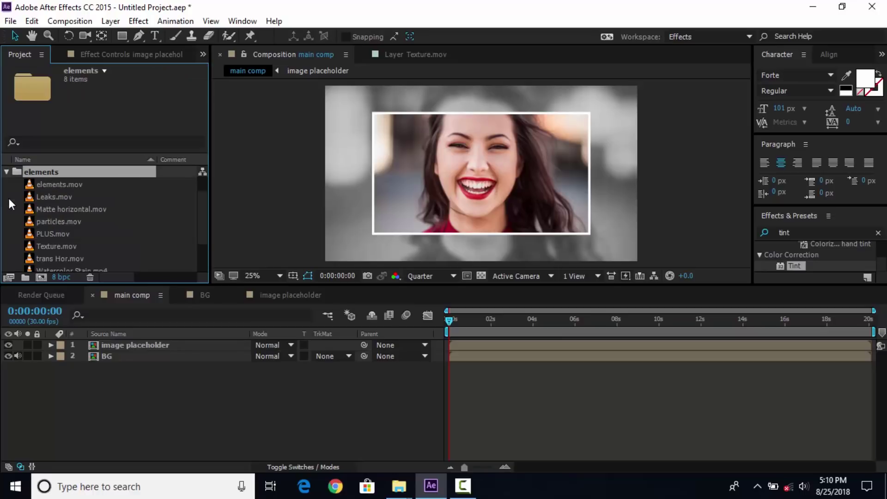
click(35, 210)
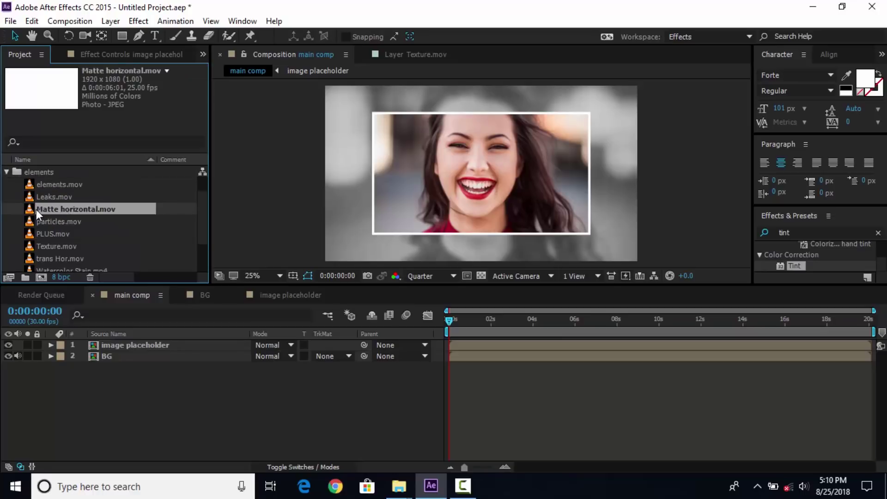
drag(33, 209, 130, 344)
- Set the image placeholder's track matte to Luma Inverted Matte using Matte horizontal.mov and preview the reveal
click(134, 356)
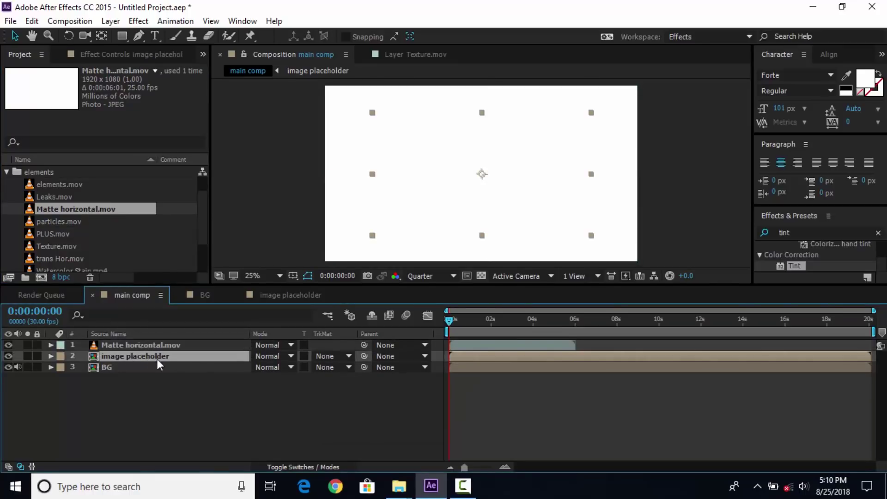
click(340, 357)
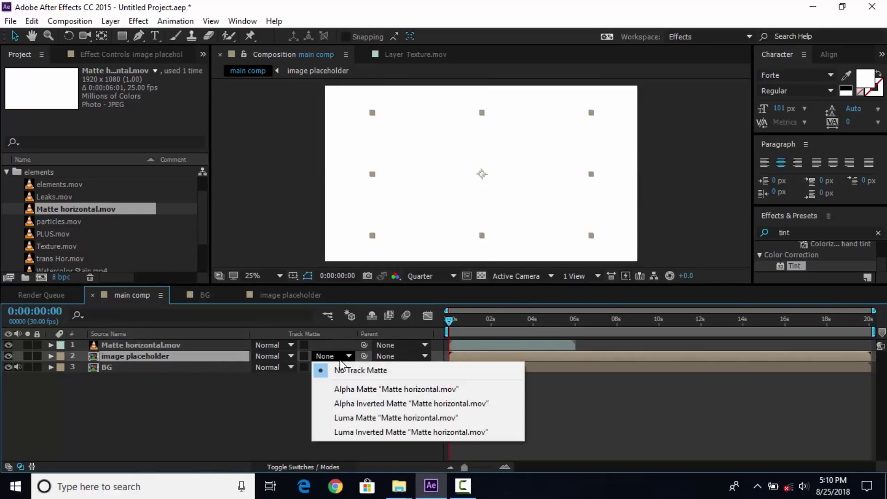
click(360, 432)
drag(449, 321, 531, 328)
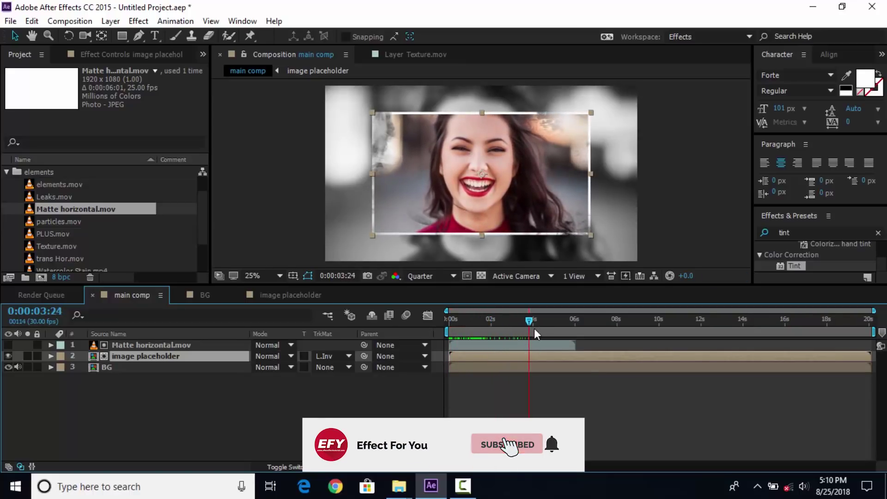
- Enable time remapping on the Matte horizontal.mov layer and extend its end to about 16 seconds
click(546, 344)
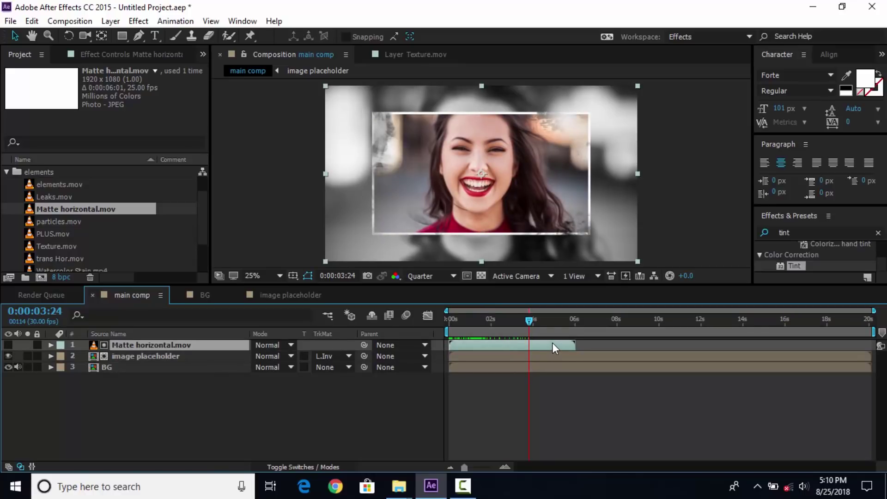
right_click(548, 345)
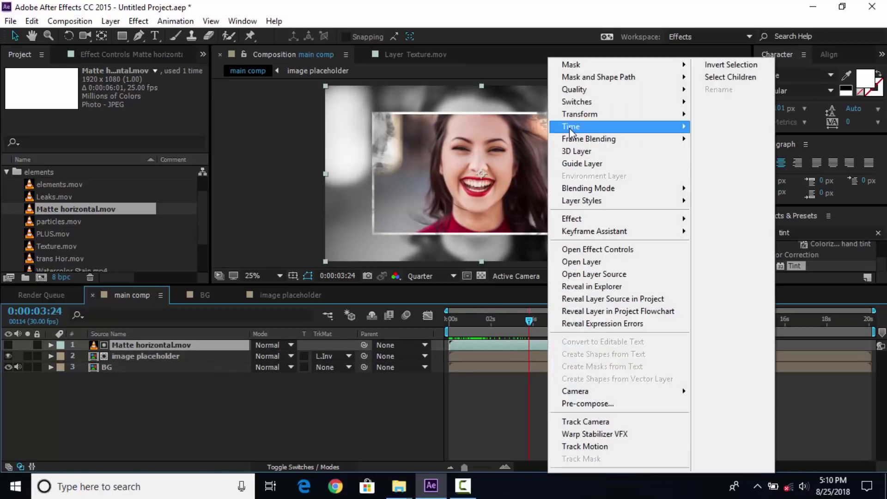
mouse_move(570, 129)
click(775, 128)
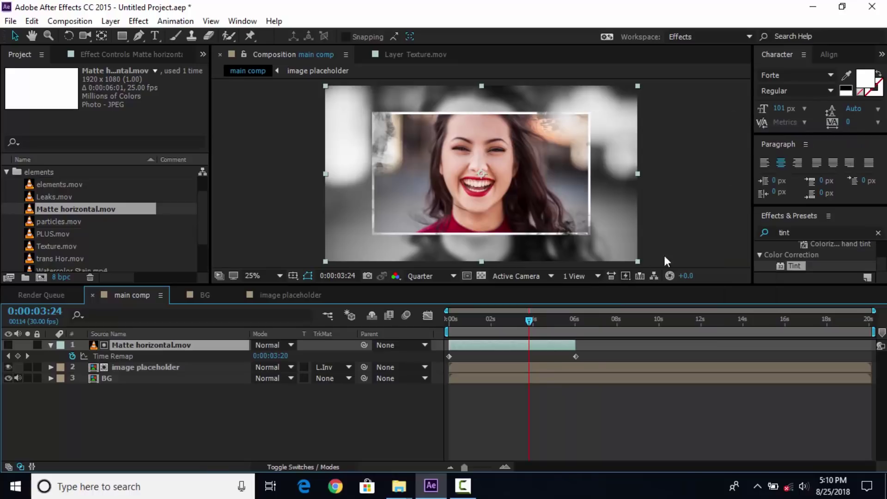
drag(578, 343, 788, 345)
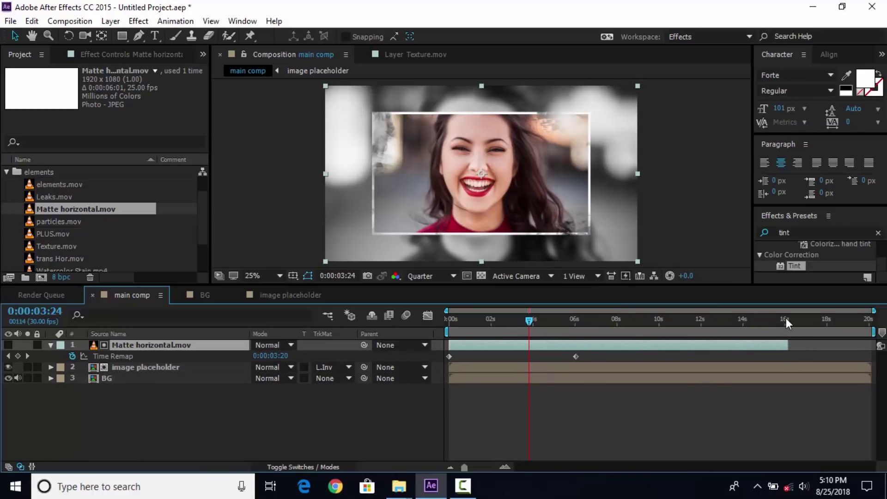
click(300, 402)
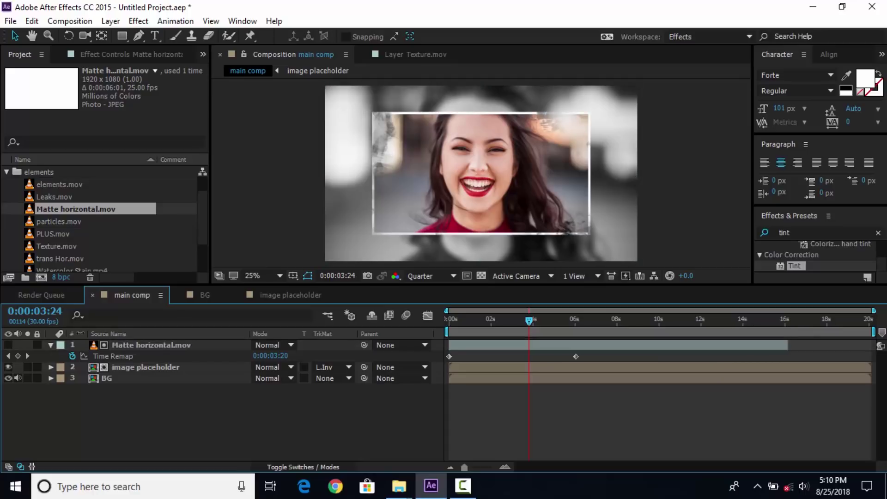
click(51, 345)
- Add particles.mov as the topmost layer of the main comp and set its blending mode to Screen
drag(529, 319, 555, 321)
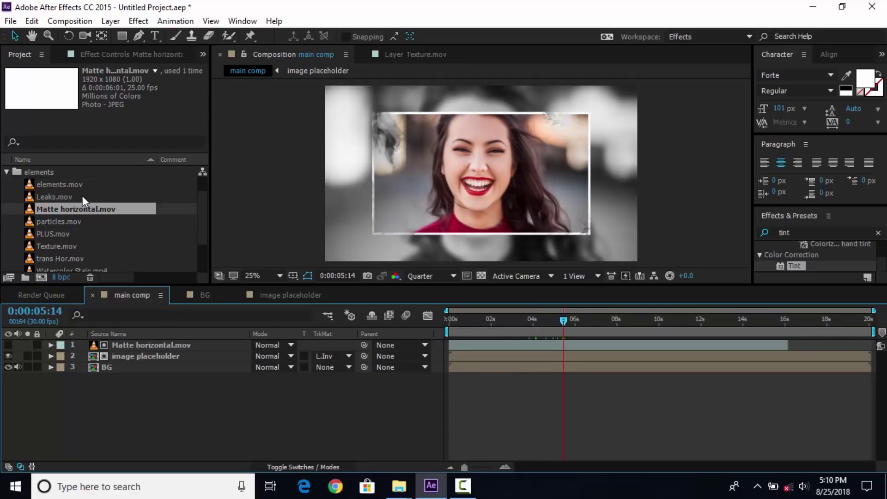
click(55, 222)
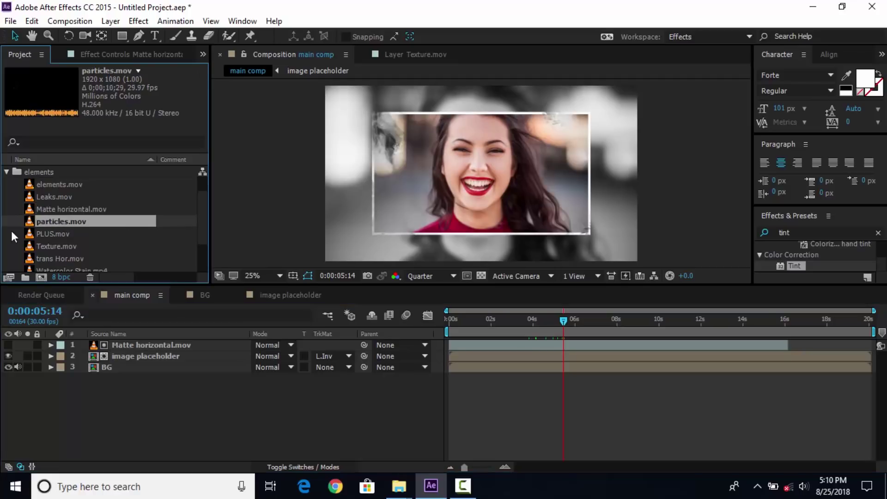
drag(39, 222, 144, 345)
click(275, 348)
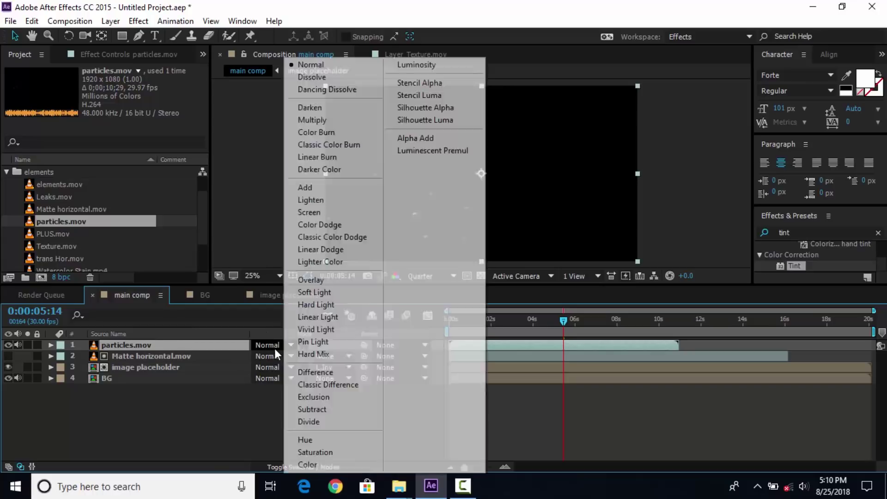
click(319, 212)
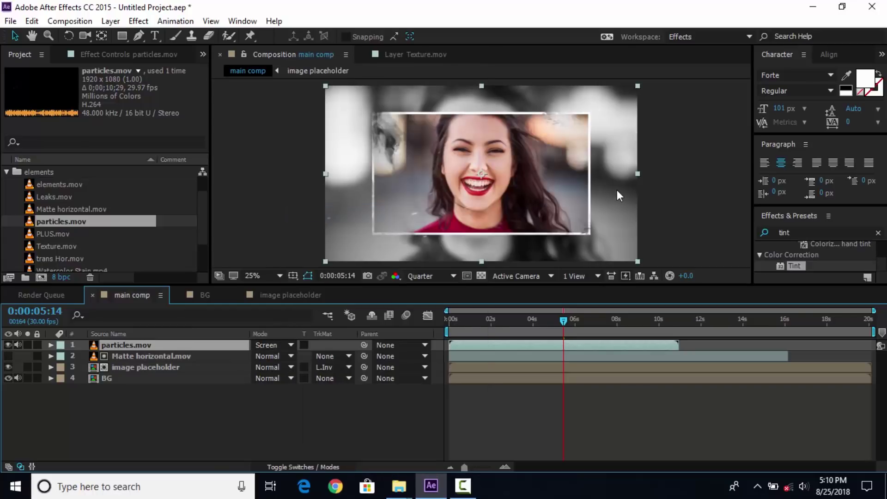
- Add PLUS.mov above the particles layer and set its blending mode to Screen
drag(48, 234, 167, 344)
click(281, 347)
click(313, 210)
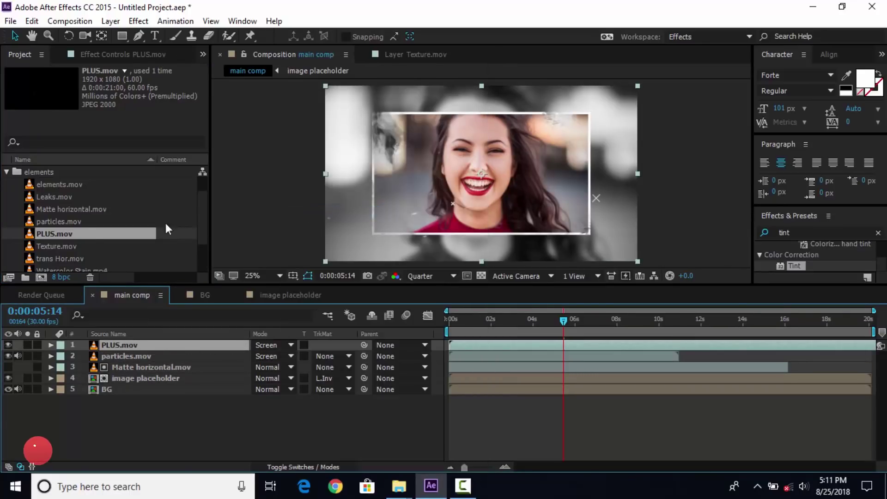
- Add elements.mov above the PLUS.mov layer and set its blending mode to Screen
click(70, 185)
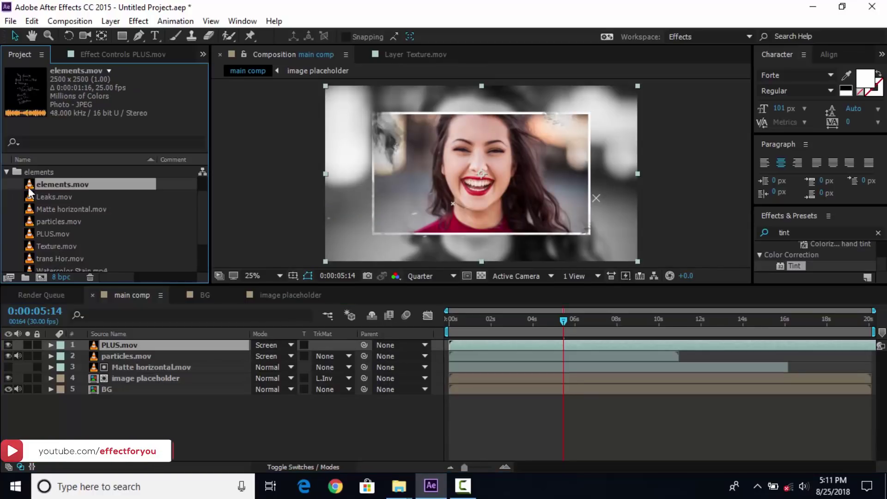
drag(29, 190, 148, 342)
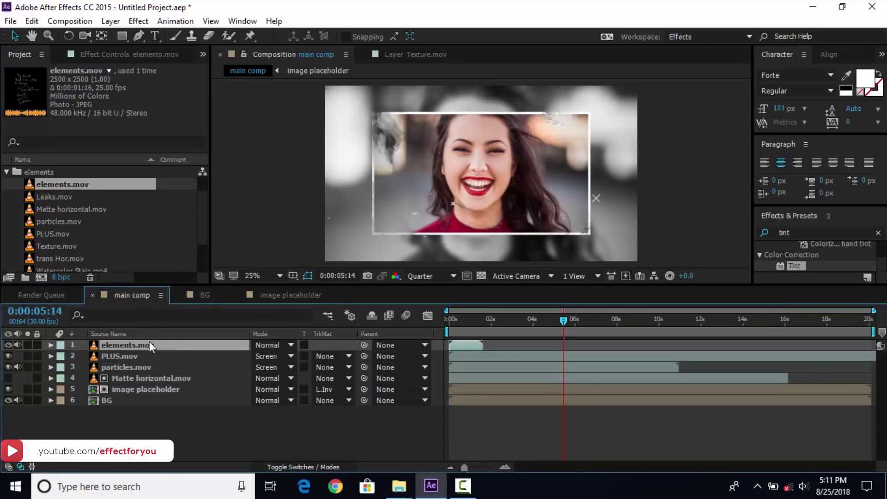
click(463, 317)
click(266, 345)
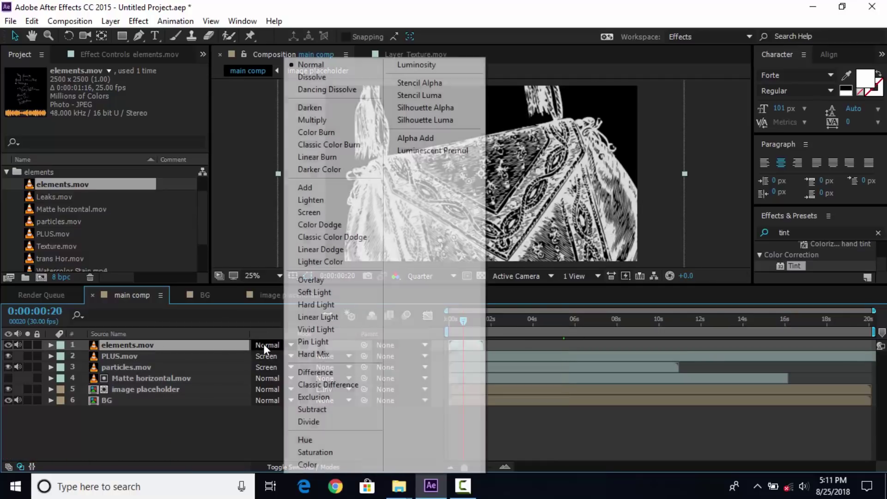
click(296, 211)
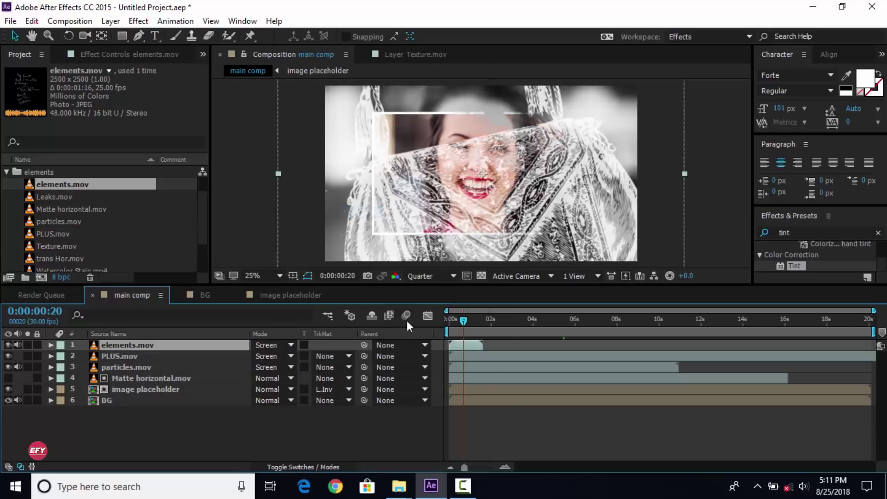
- Scale down the elements.mov layer, place it over the photo's upper-right corner, and preview its drawings in the zoomed timeline
drag(465, 318, 473, 317)
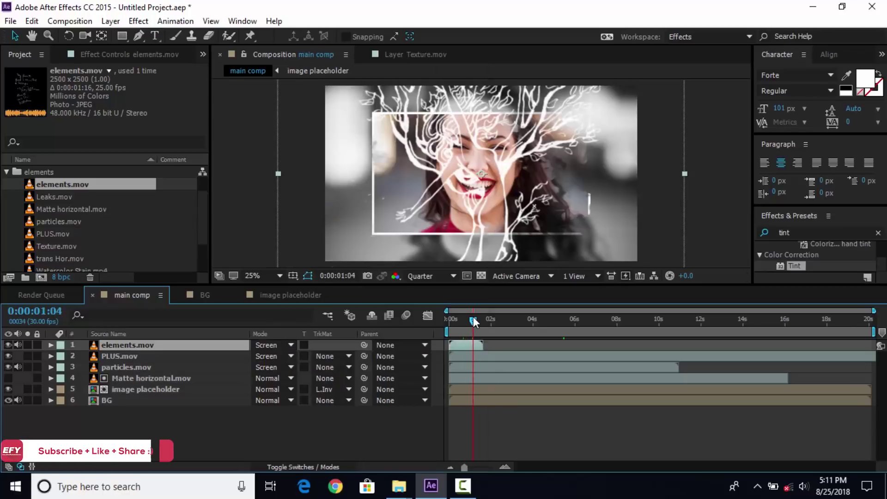
drag(685, 174, 626, 147)
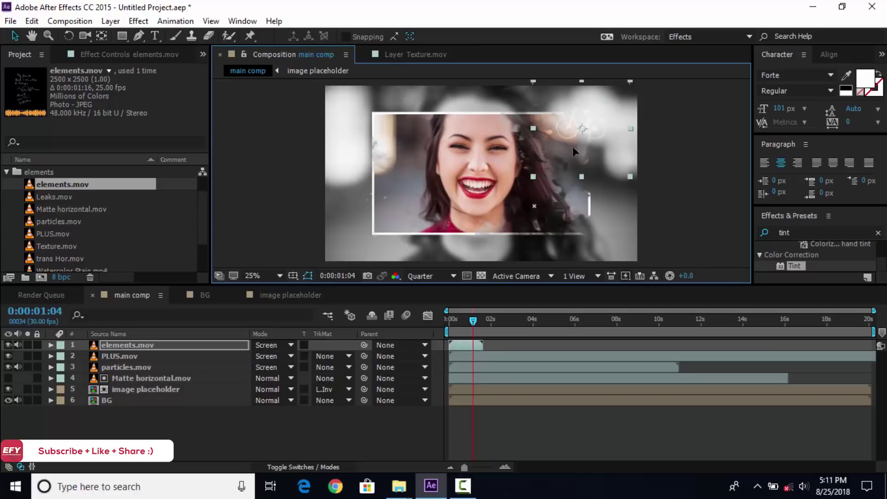
click(505, 467)
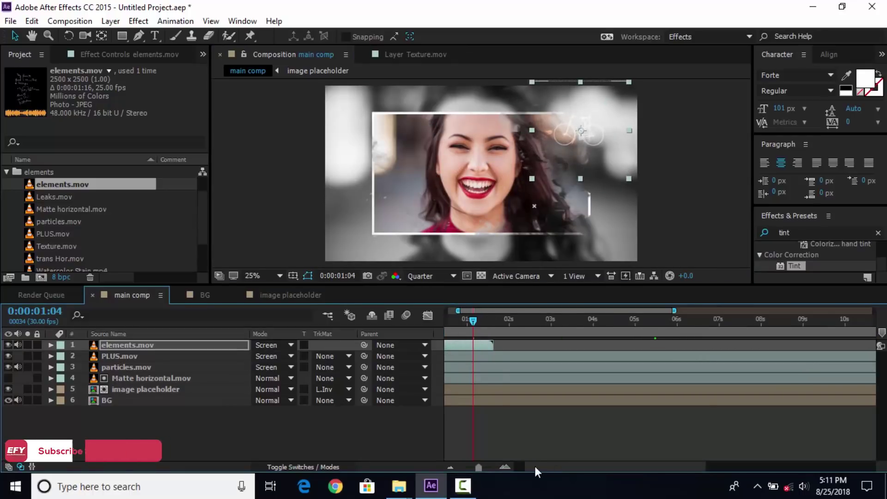
drag(497, 321, 476, 320)
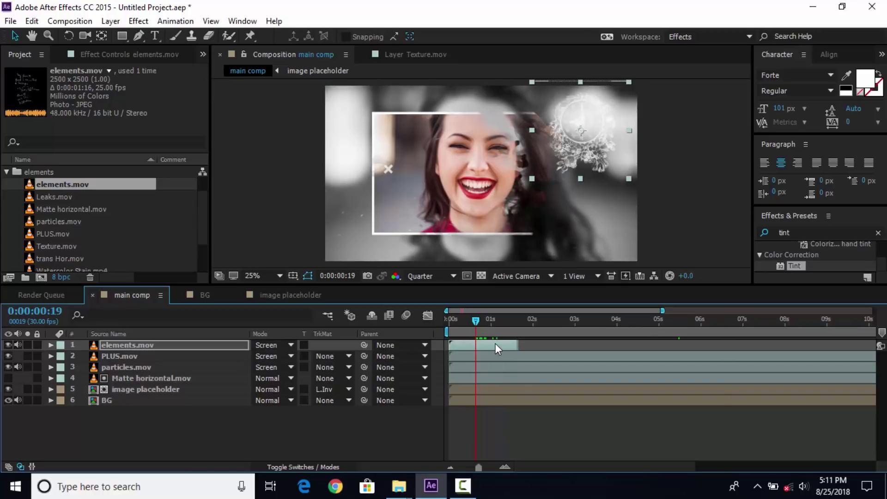
- Enable time remapping on elements.mov, extend the layer past 6 seconds, and move its last time-remap keyframe to about 6.5 seconds
right_click(496, 344)
mouse_move(529, 126)
click(694, 121)
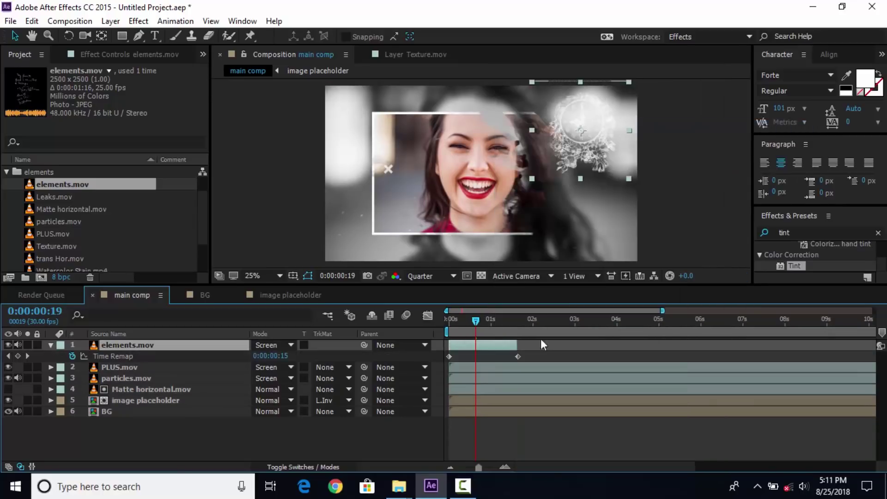
drag(522, 343, 730, 344)
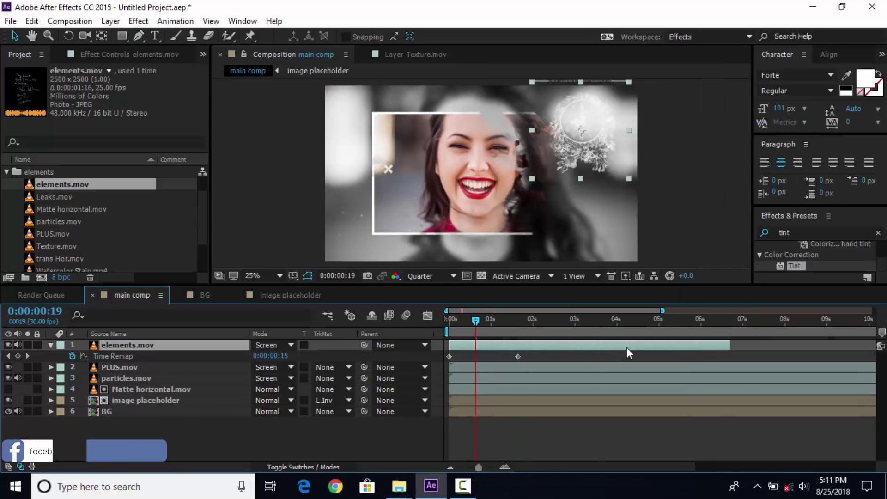
drag(480, 321, 462, 324)
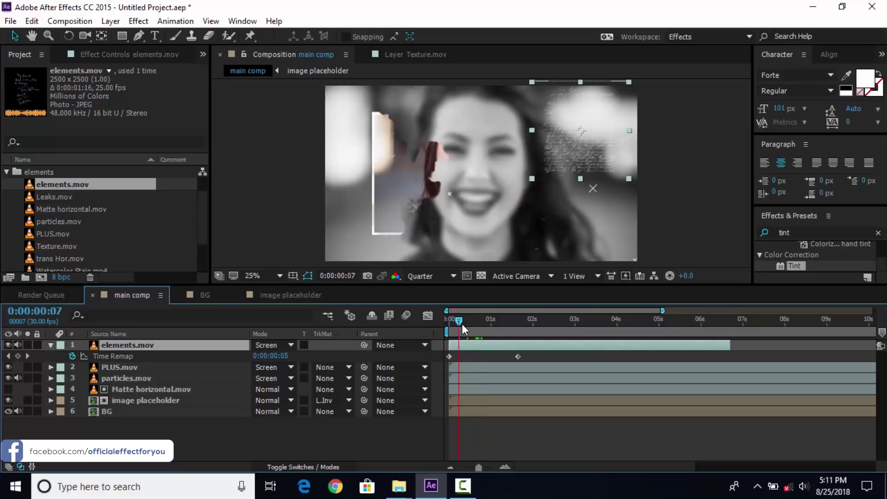
drag(529, 356, 758, 355)
- Trim the end of the elements.mov layer to 0:00:01:13 and scale its drawings down slightly
drag(459, 320, 518, 323)
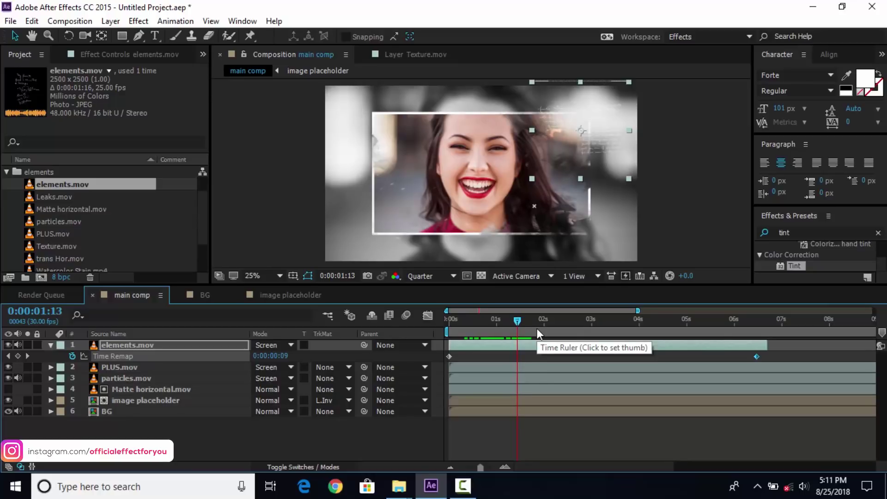
key(alt+bracketright)
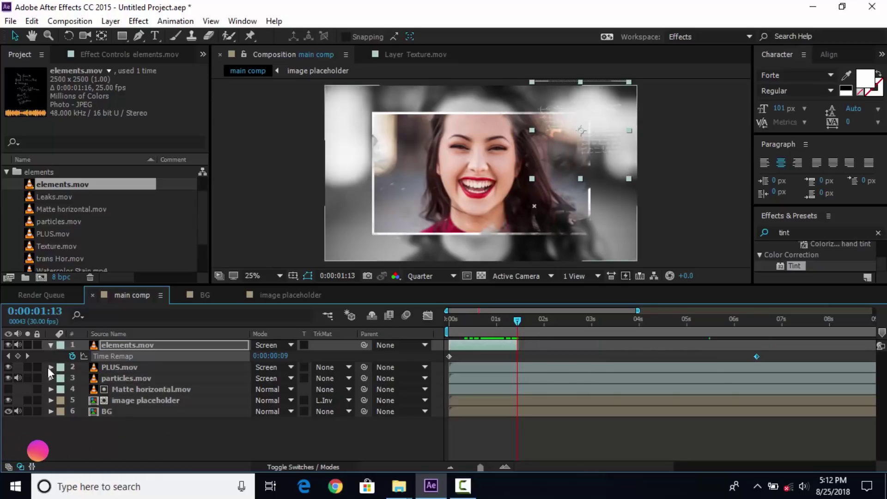
click(51, 346)
click(487, 345)
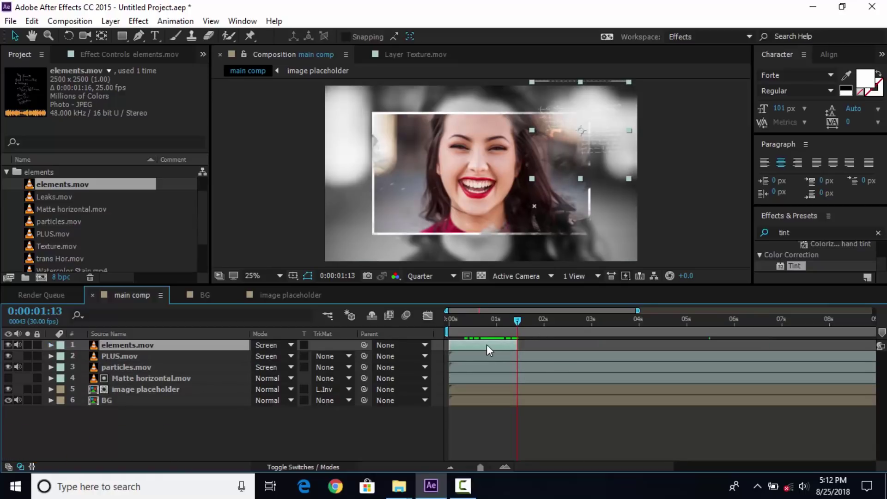
drag(630, 179, 622, 168)
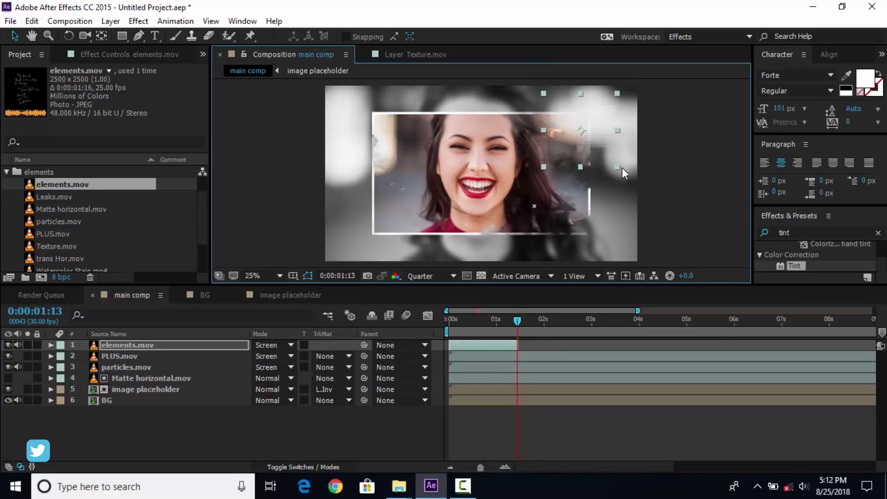
- Duplicate the elements.mov layer, shift the copy to start at about 1.7 seconds, and place it over the photo's lower-left corner
key(ctrl+d)
drag(490, 346, 566, 338)
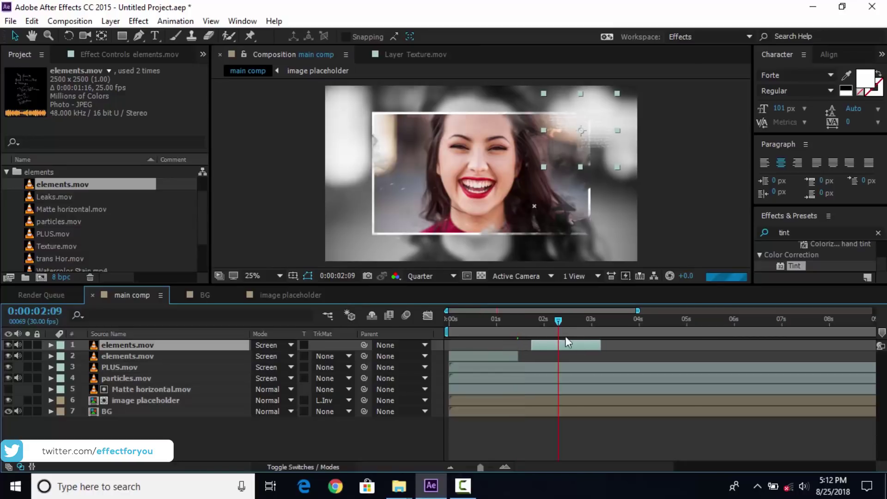
click(400, 198)
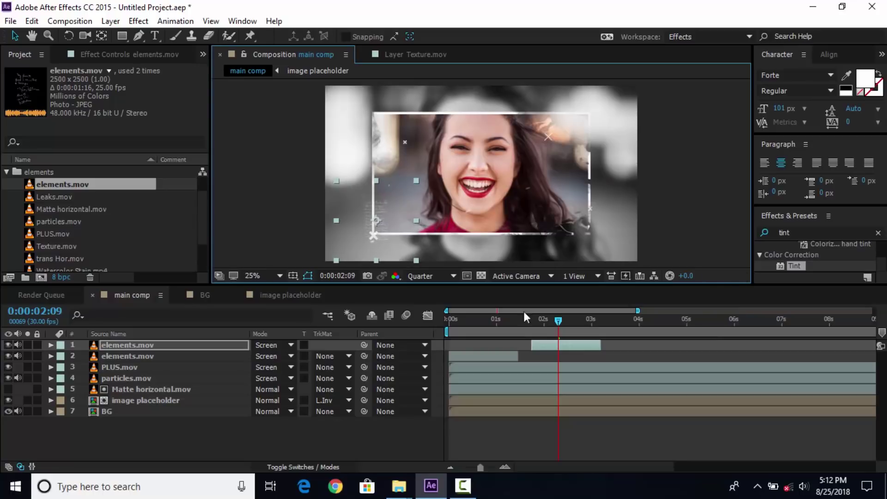
- Duplicate elements.mov again, start the copy at about 3.4 seconds, and place it, scaled down, over the photo's upper-left corner
key(ctrl+d)
drag(581, 346, 660, 344)
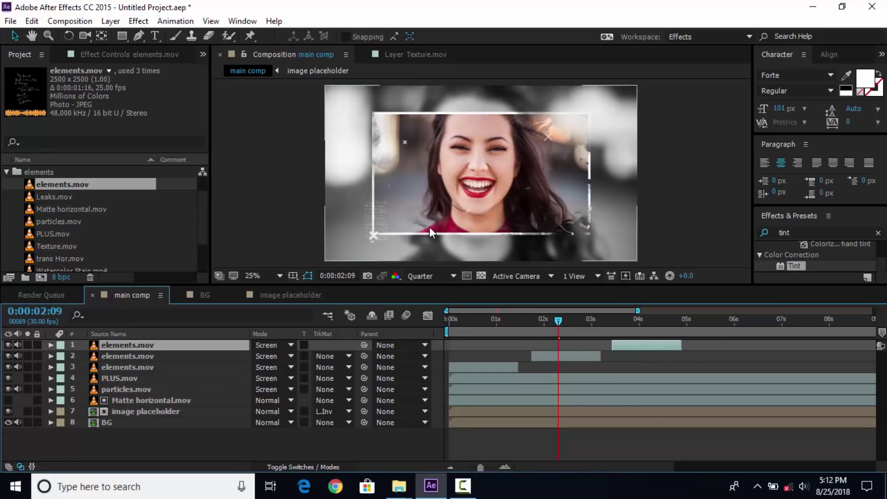
click(634, 331)
click(412, 136)
drag(434, 168, 405, 147)
drag(634, 326, 652, 321)
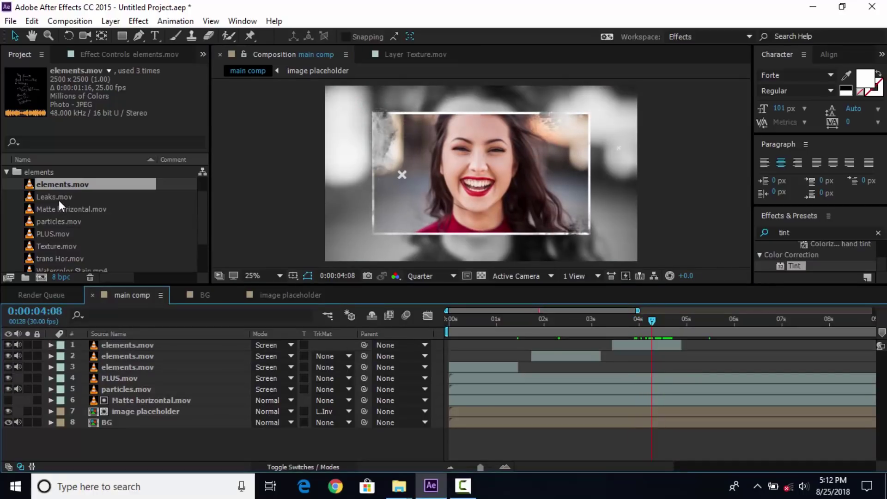
- Add Leaks.mov as the topmost layer of the main comp and scale it up to cover the whole frame
click(54, 197)
drag(35, 195, 115, 343)
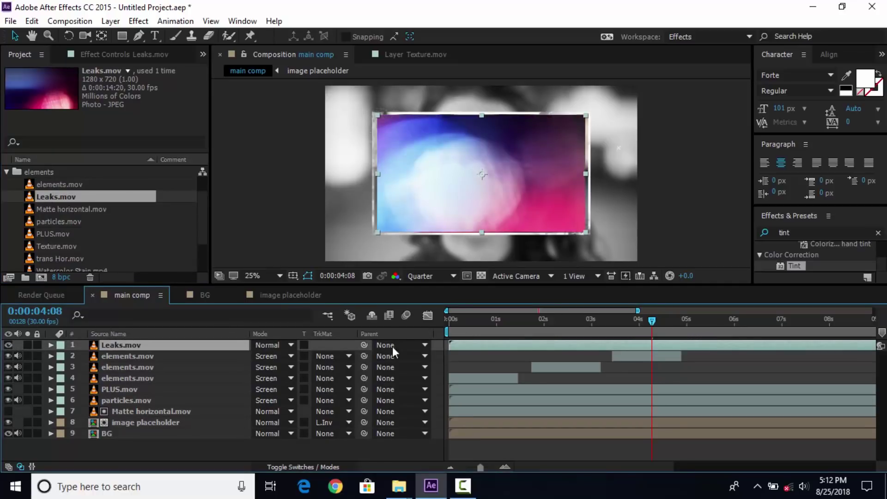
click(587, 232)
drag(609, 249, 649, 266)
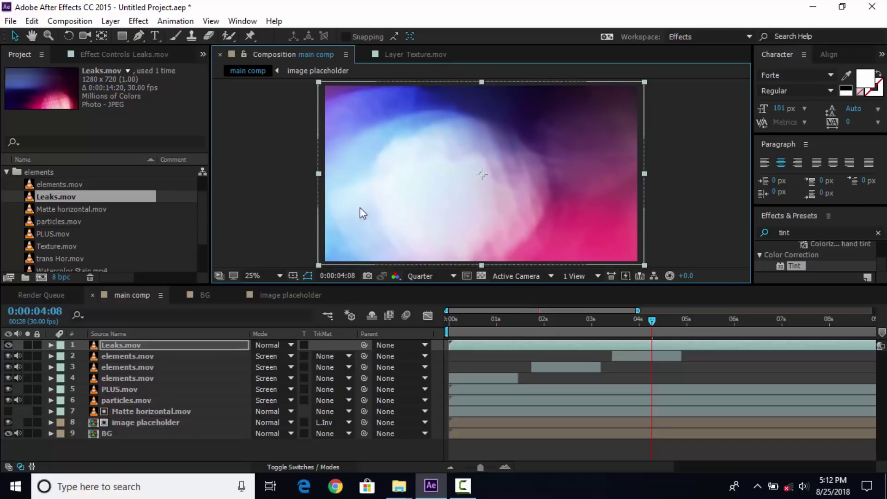
- Set the Leaks.mov layer's blending mode to Screen and its opacity to 40%
click(290, 346)
click(332, 212)
click(123, 348)
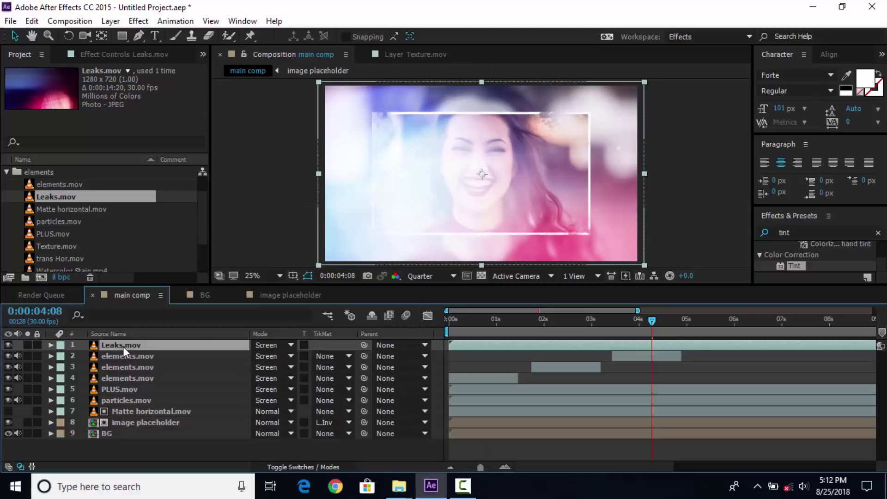
key(t)
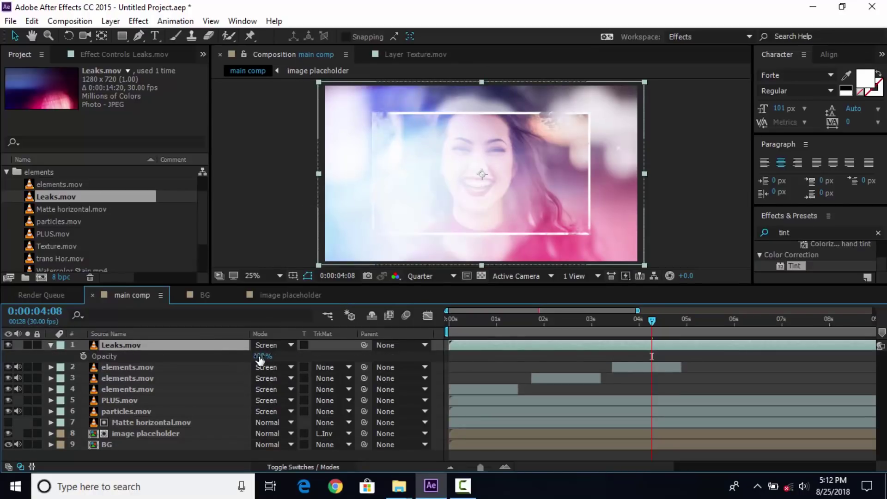
key(Return)
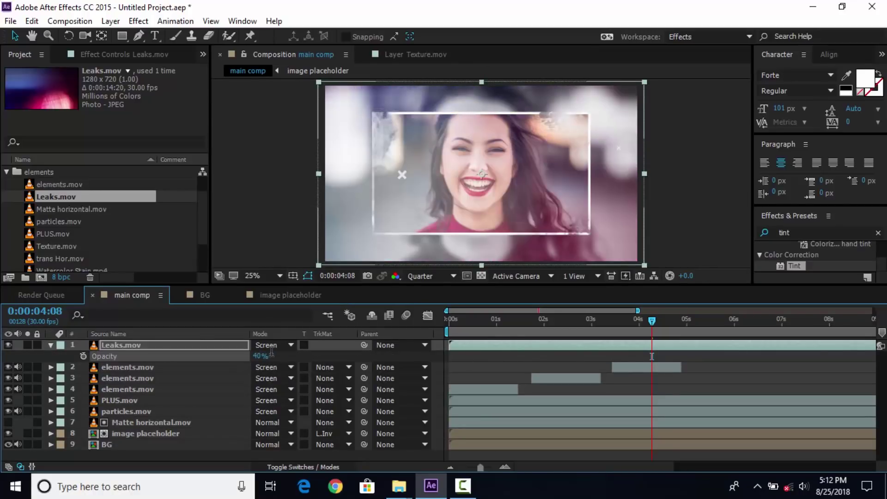
click(51, 346)
- Apply the Drop Shadow effect to the image placeholder layer and set its softness to 80
click(143, 423)
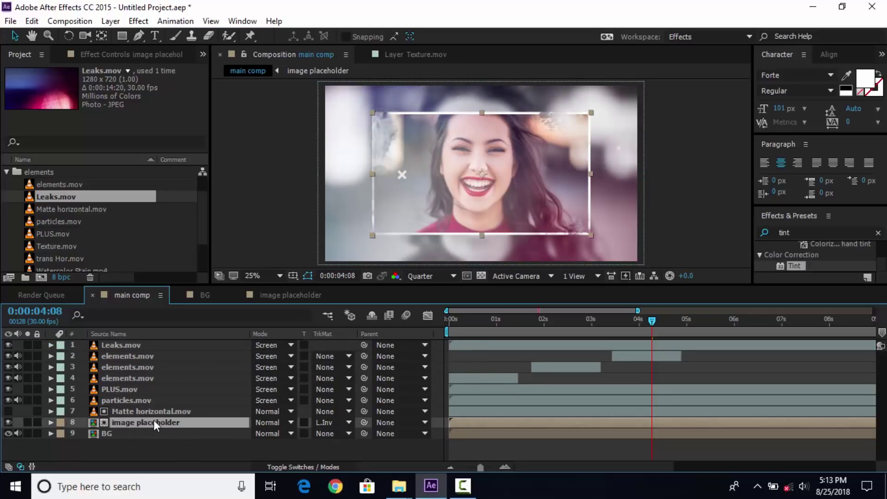
key(ctrl+space)
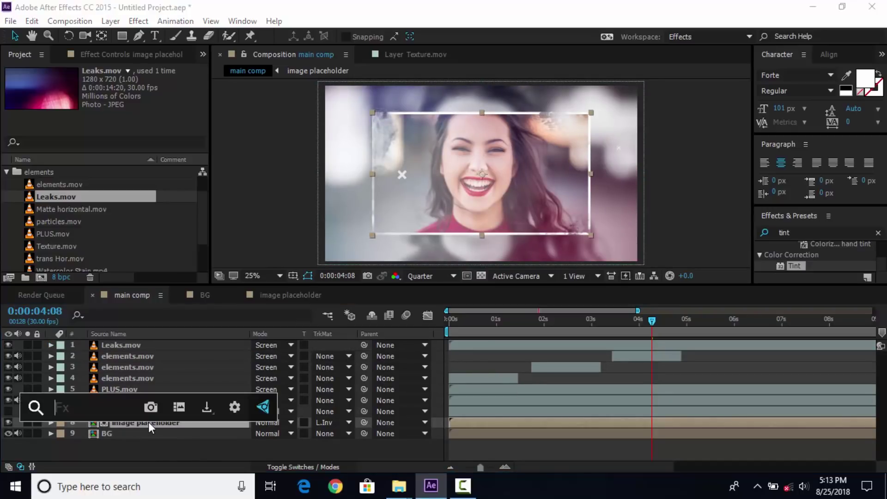
text(drop)
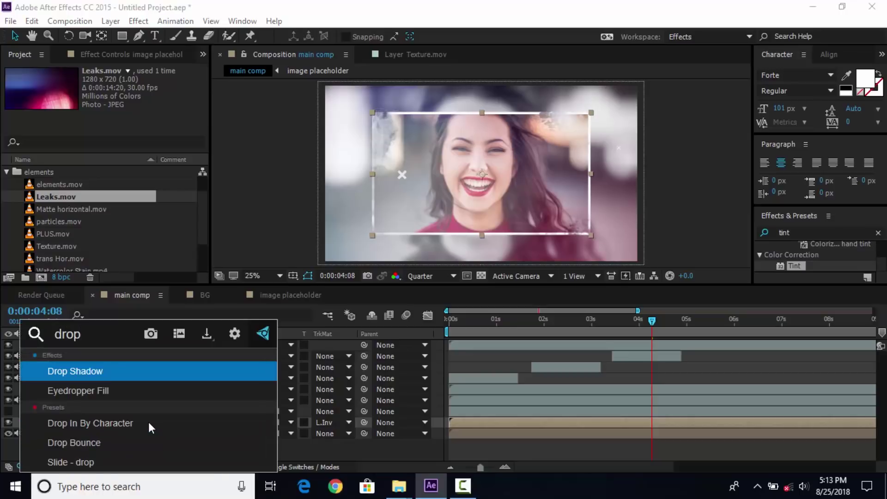
key(Return)
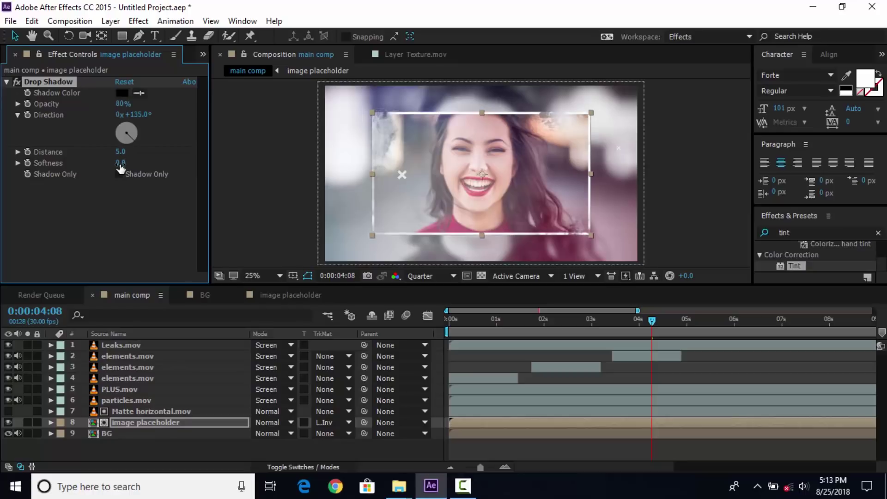
text(80)
key(Return)
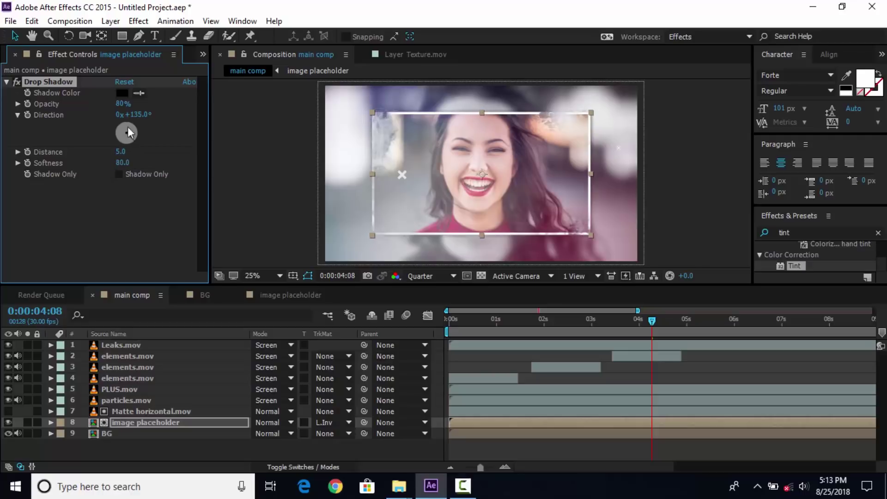
- Set the drop shadow's distance to 60 and its direction to 127°, and preview the comp
drag(122, 154, 150, 148)
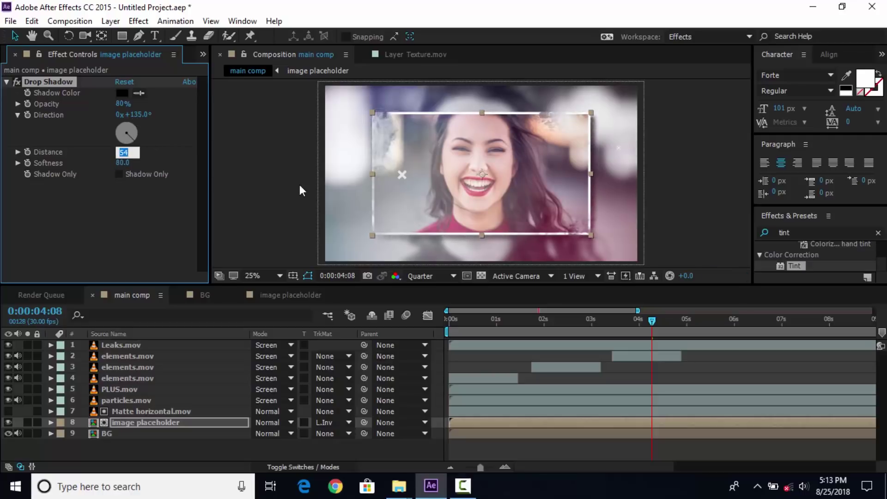
text(60)
key(Return)
text(127)
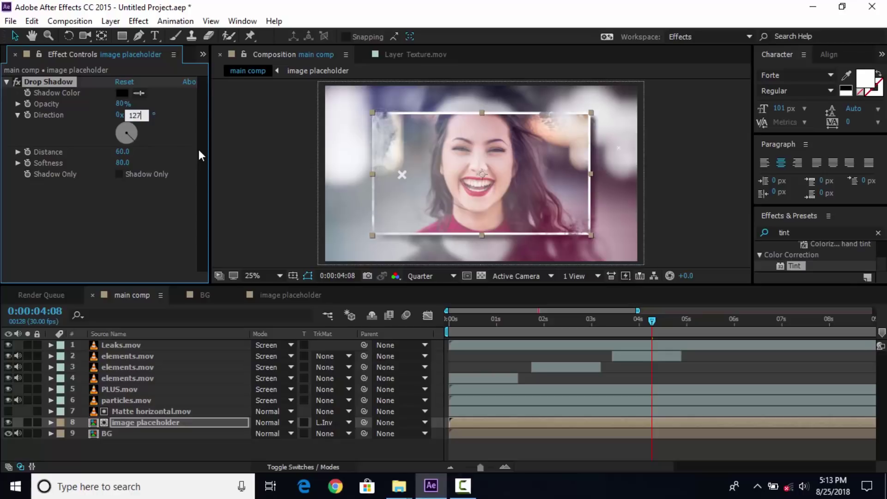
key(Return)
key(space)
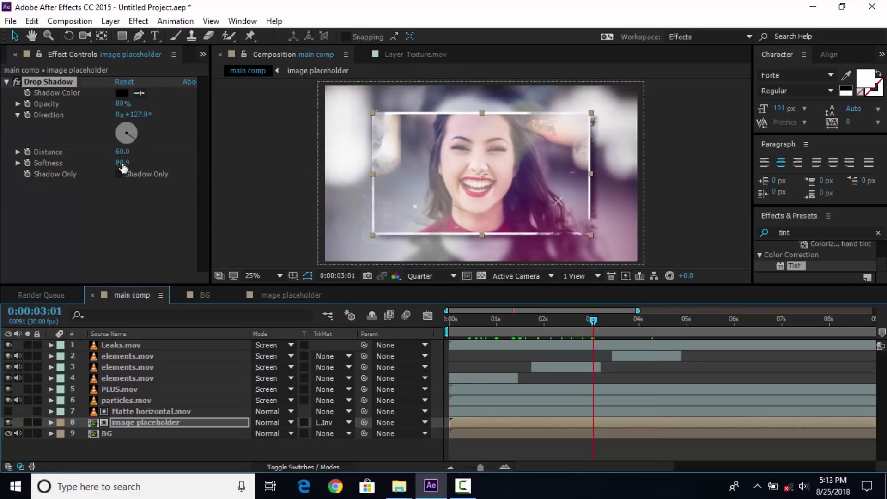
- Raise the drop shadow's softness to 123, set its opacity to 70%, and scrub through the comp to check it
drag(123, 166, 149, 164)
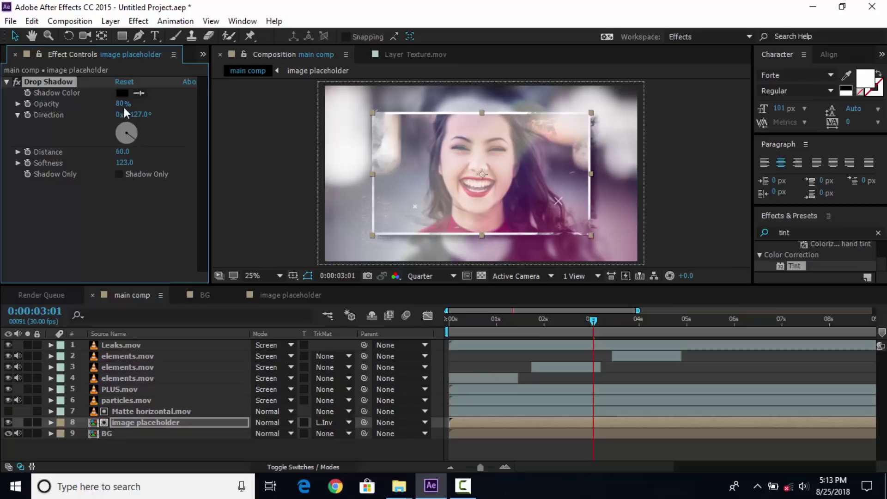
drag(103, 106, 97, 105)
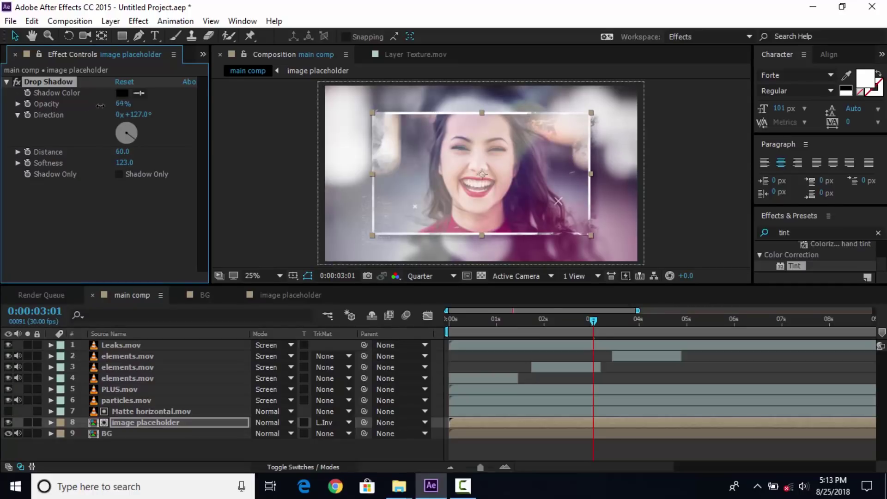
drag(241, 159, 281, 177)
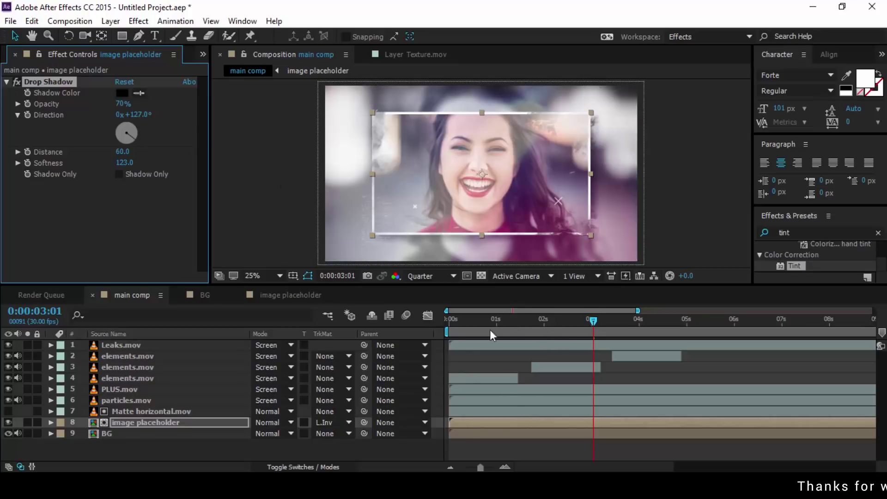
drag(469, 333, 621, 327)
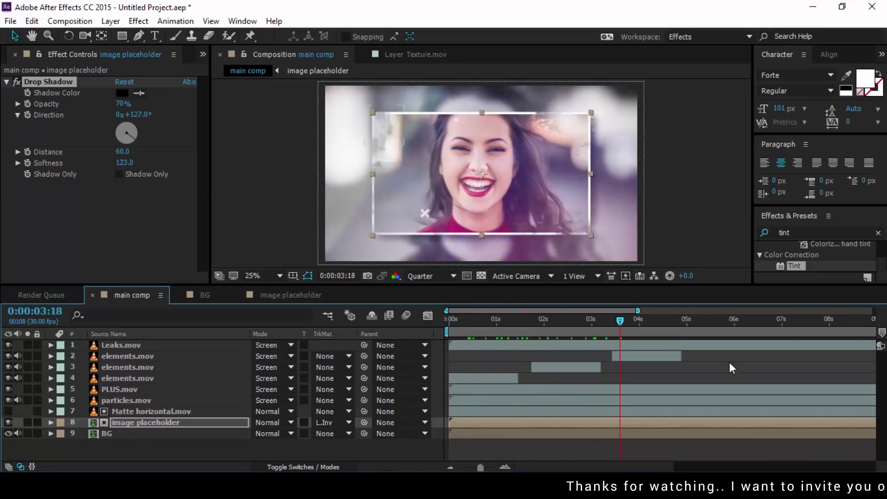
- Create a text layer reading "welcome" in the main comp and place it inside the photo frame's lower-left corner
key(F2)
key(ctrl+0)
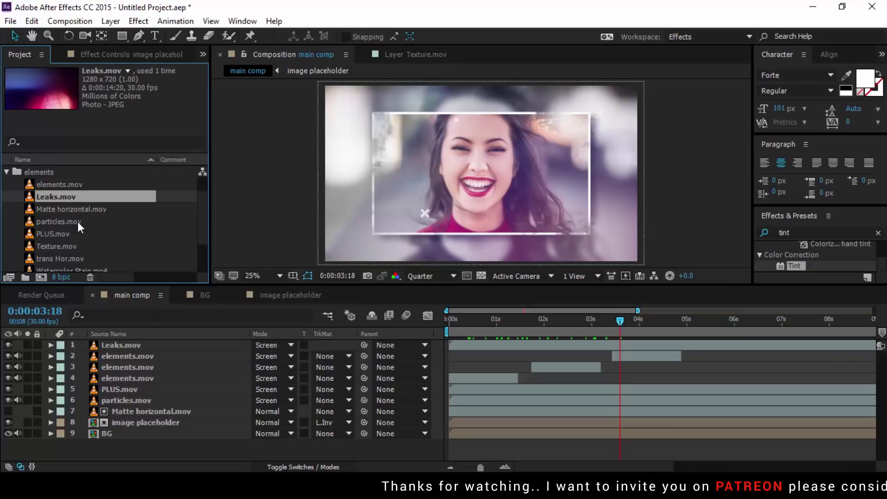
right_click(191, 451)
mouse_move(253, 318)
click(397, 341)
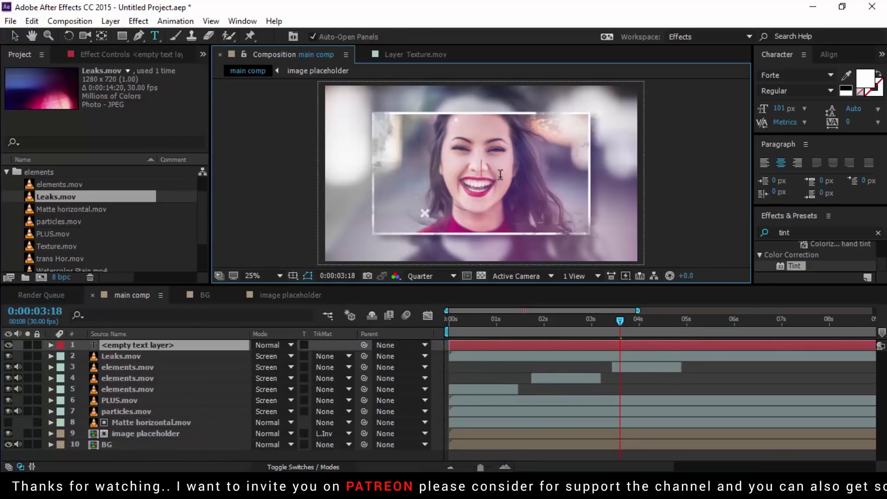
text(welcome)
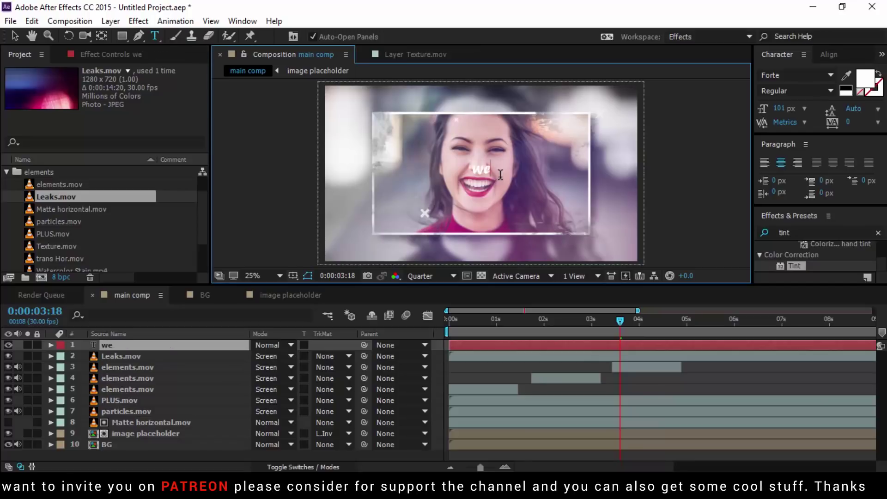
click(16, 35)
drag(500, 171, 427, 229)
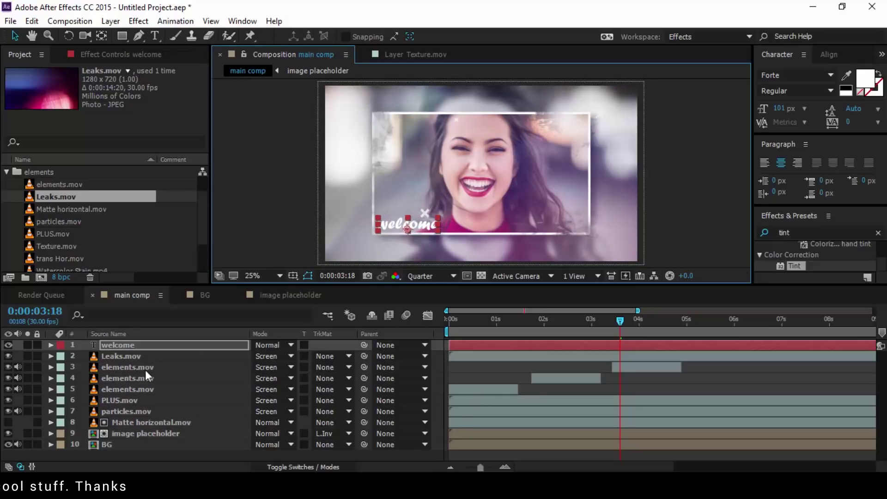
- Add Watercolor Stain.mp4 above the welcome text, use it as the text's luma matte, and scrub the timeline to about 0:00:01:11
scroll(116, 222, down, 2)
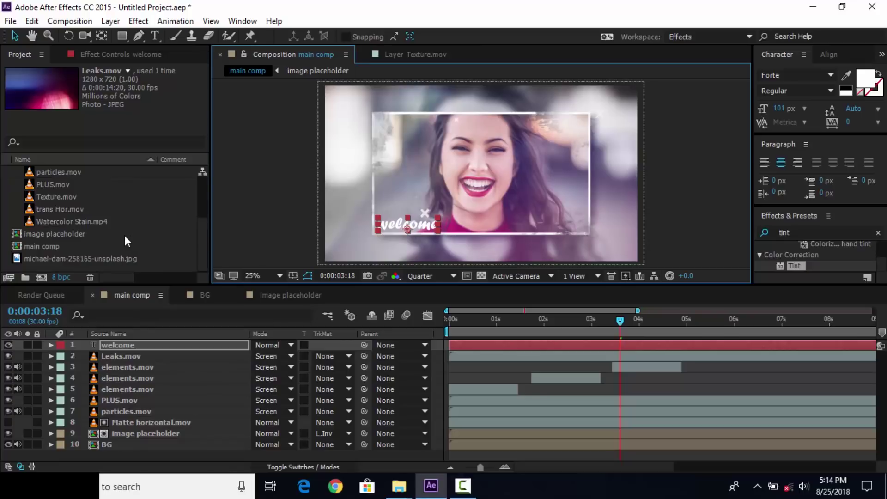
click(62, 221)
drag(31, 220, 116, 340)
click(326, 357)
click(401, 418)
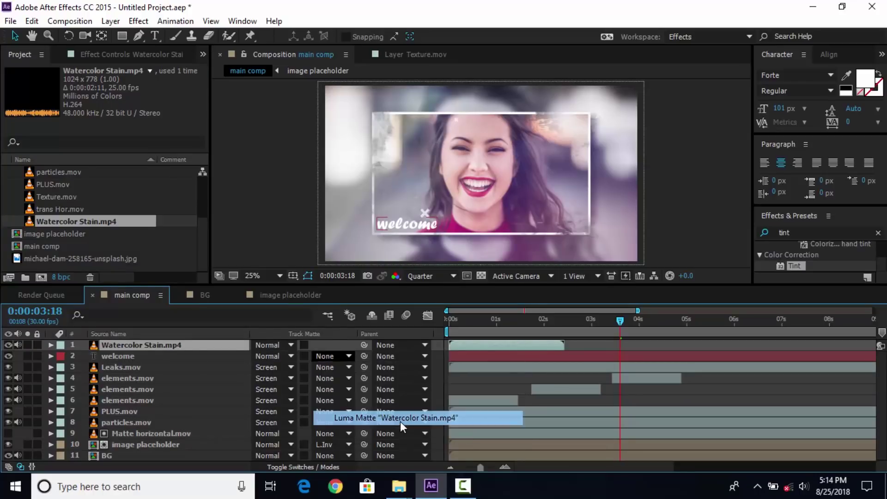
click(504, 321)
mouse_move(504, 320)
mouse_down()
mouse_move(465, 321)
mouse_move(513, 321)
mouse_up()
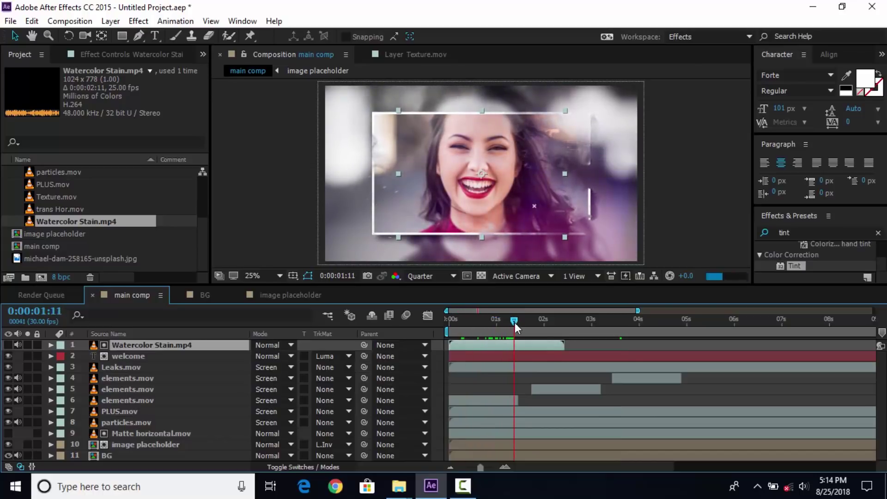
- Enable time remapping on the Watercolor Stain.mp4 layer and extend its end to about 7.5 seconds
right_click(544, 344)
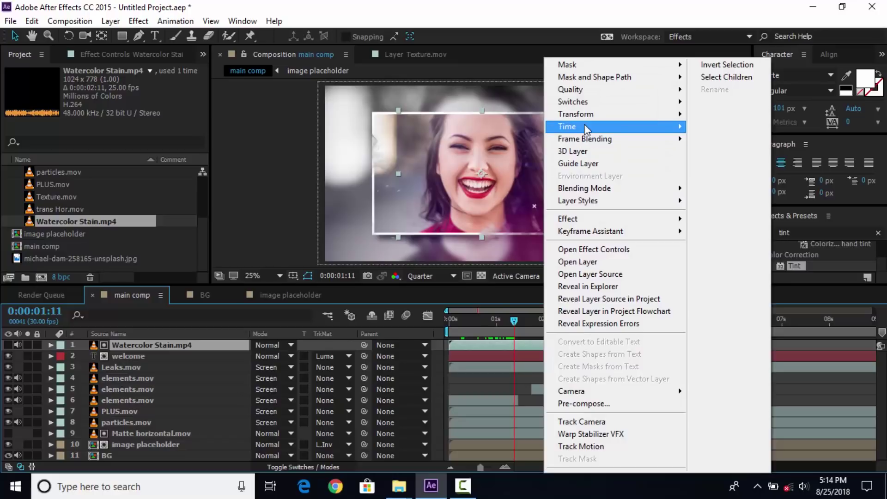
mouse_move(585, 126)
click(735, 127)
drag(571, 344, 806, 340)
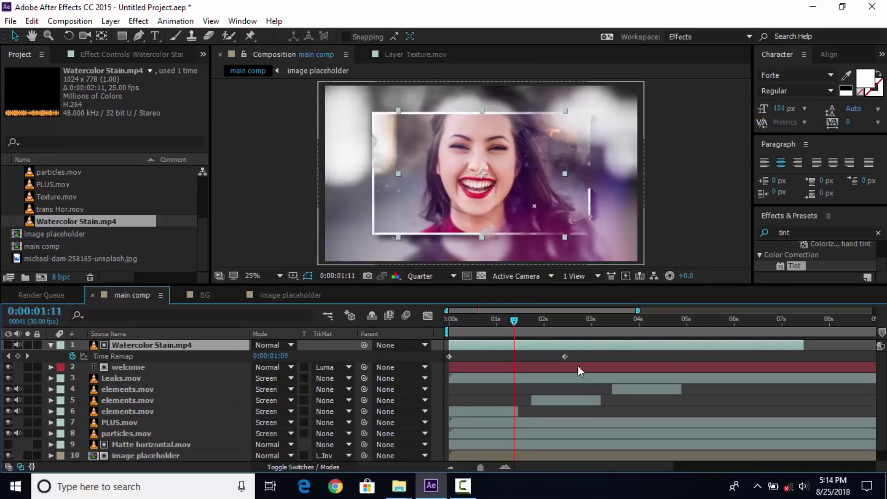
- Move and scale Watercolor Stain.mp4 so it covers the welcome text at about 0:00:01:14, and preview the reveal
click(518, 318)
drag(490, 192, 415, 241)
drag(492, 151, 526, 141)
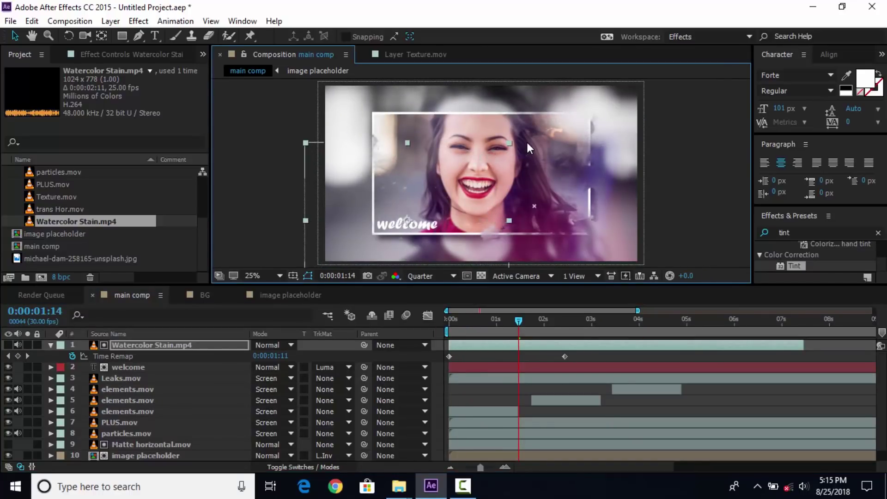
drag(413, 231, 409, 234)
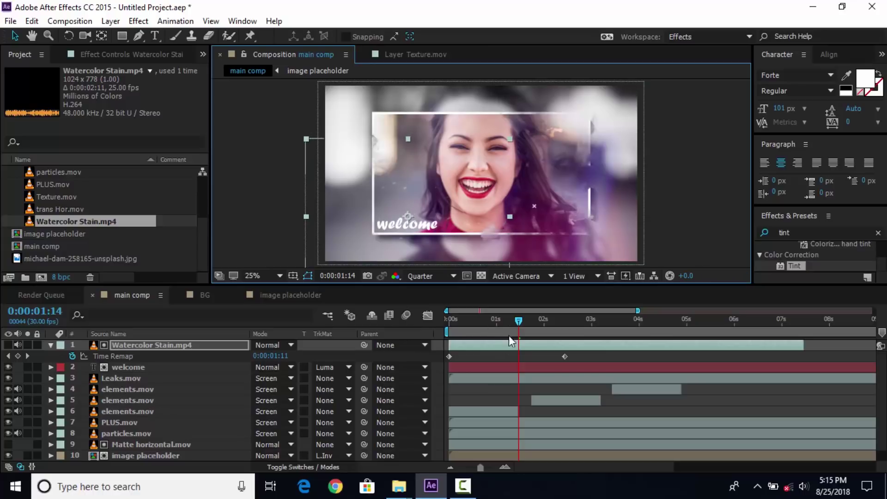
click(456, 321)
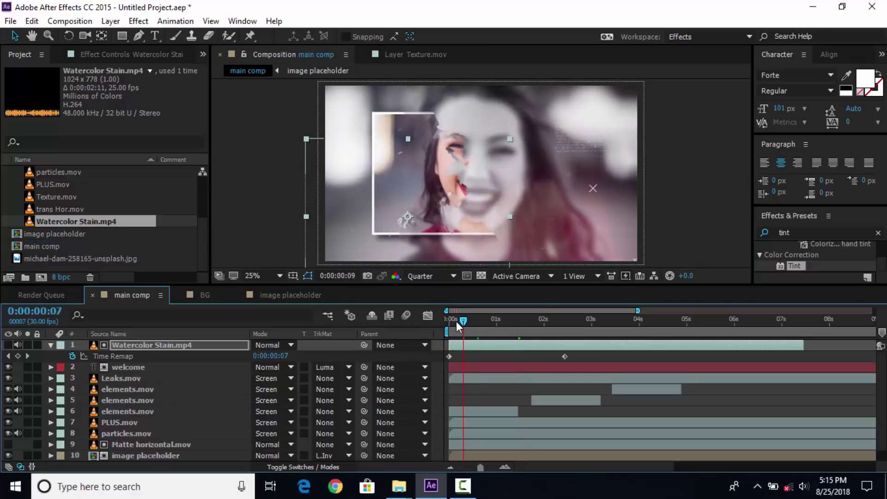
key(space)
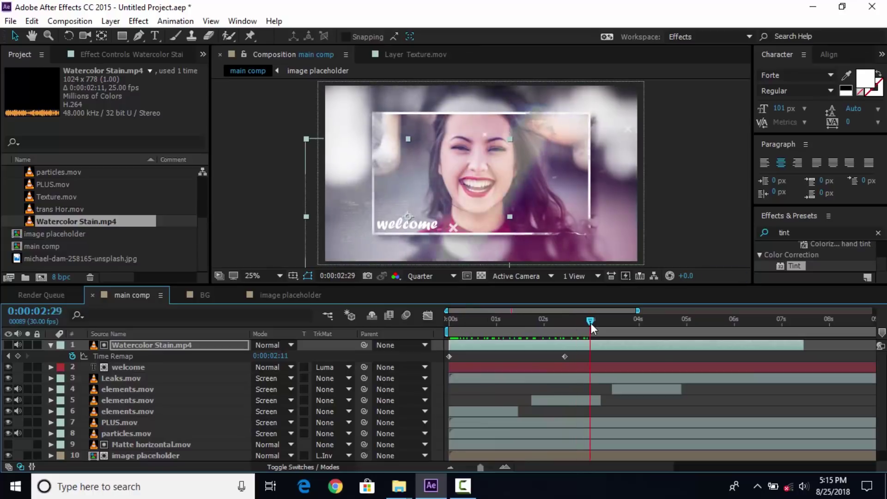
- Turn on 3D for every layer above BG in the main comp and collapse the Watercolor Stain.mp4 properties
scroll(307, 412, down, 1)
click(305, 467)
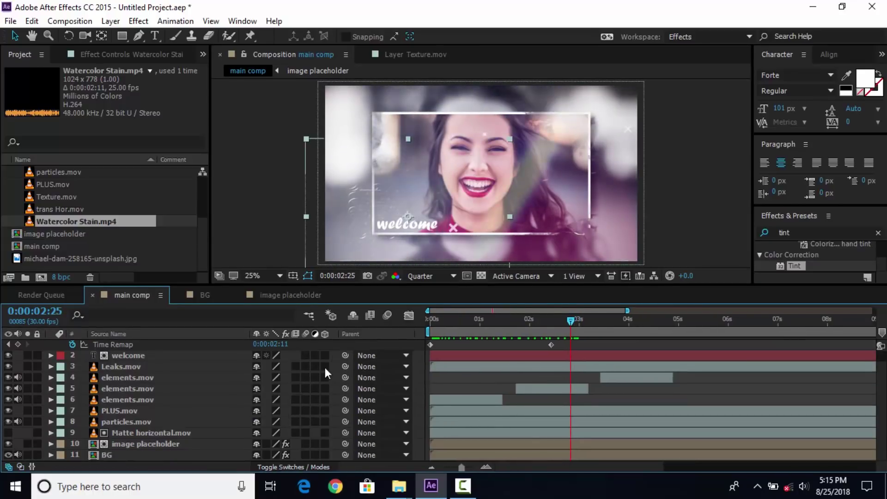
scroll(318, 359, up, 1)
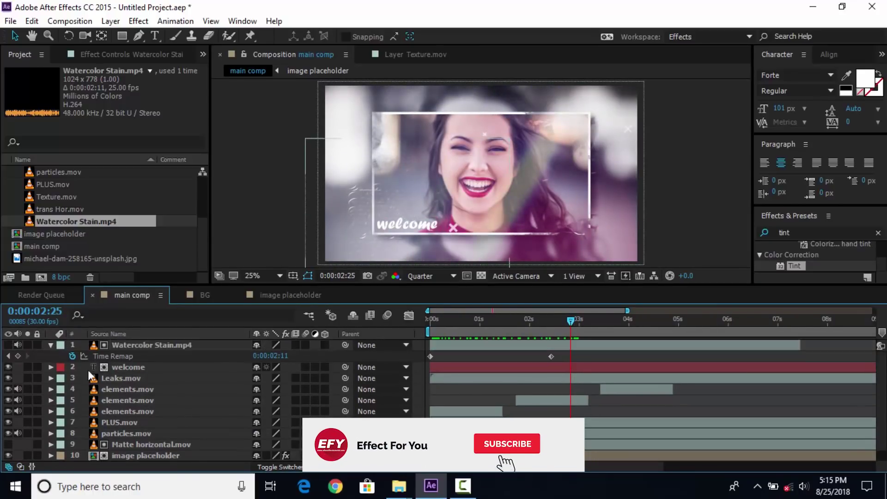
click(51, 346)
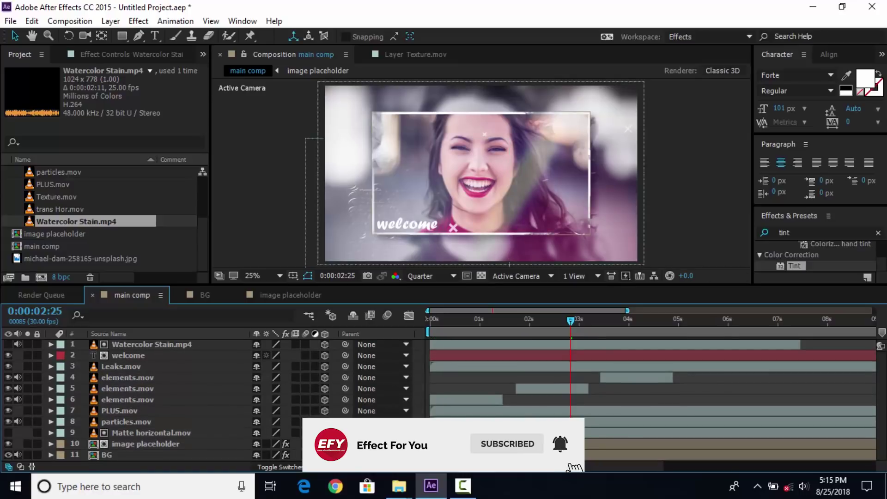
- Add a two-node camera with the 35mm preset to the main comp
click(664, 240)
right_click(695, 218)
mouse_move(708, 230)
click(582, 291)
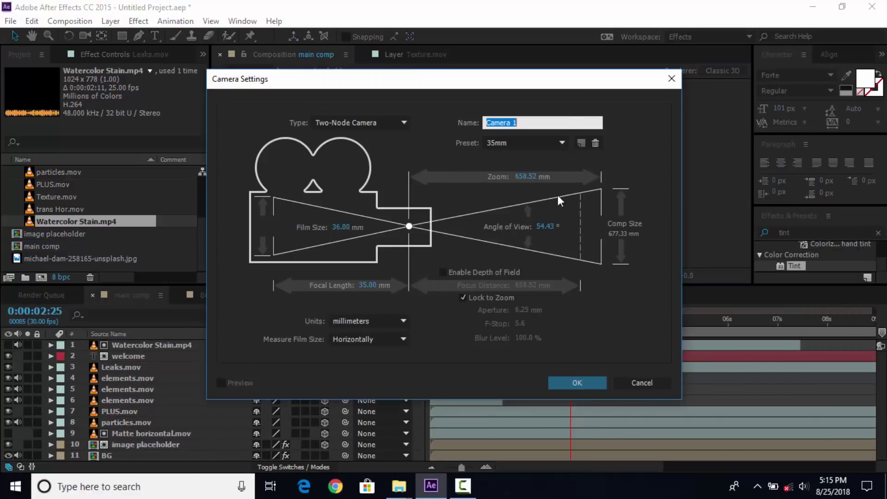
click(576, 381)
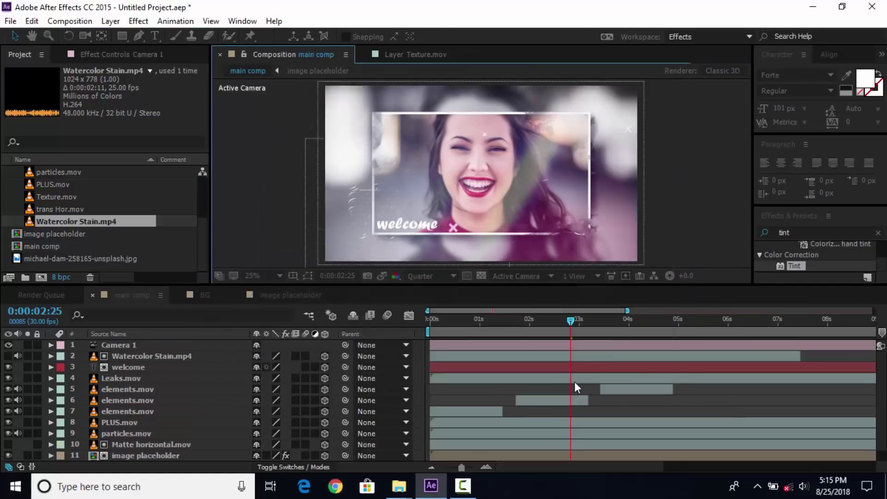
- Parent the Watercolor Stain.mp4 and welcome layers to the image placeholder layer
click(135, 366)
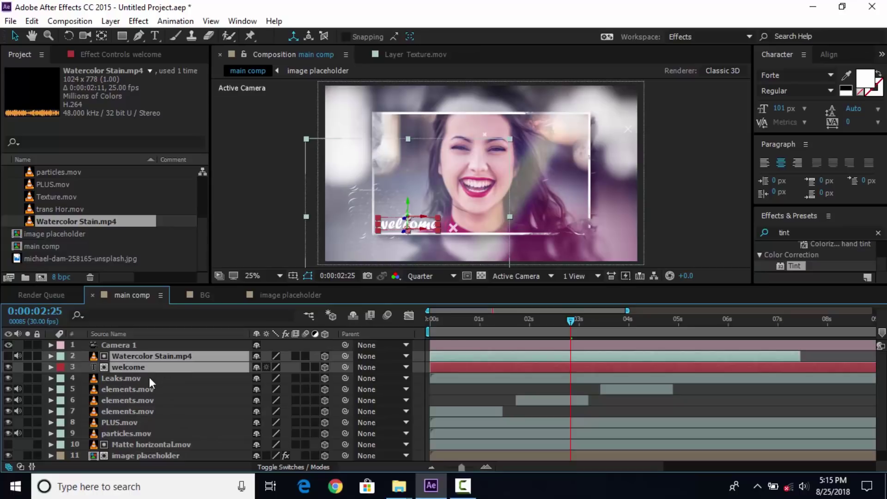
drag(345, 368, 155, 443)
- At 0:00:01:06, keyframe the image placeholder's position and orientation, with Z position 187 and Y orientation 12°
click(132, 445)
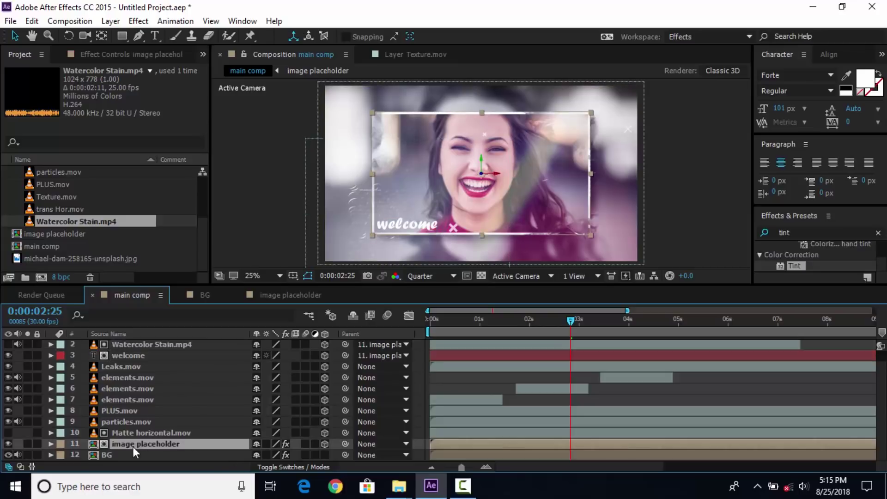
key(p)
drag(567, 319, 485, 417)
scroll(486, 420, down, 1)
drag(477, 336, 490, 322)
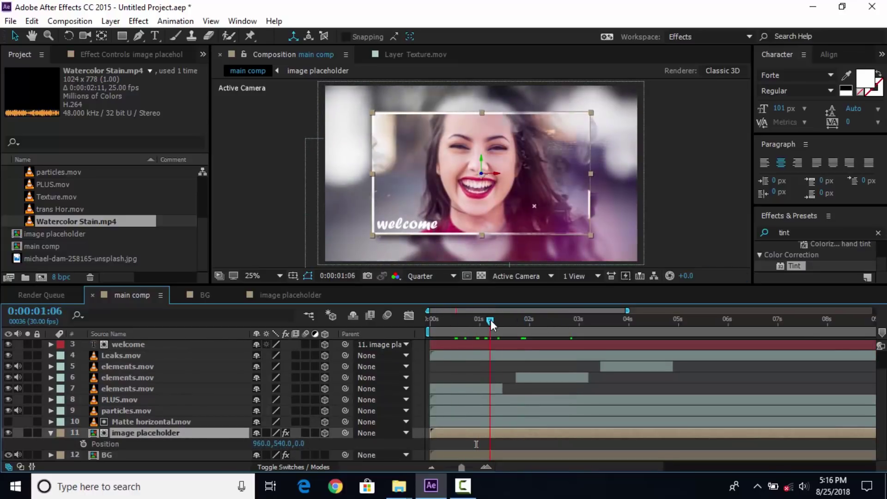
key(shift+r)
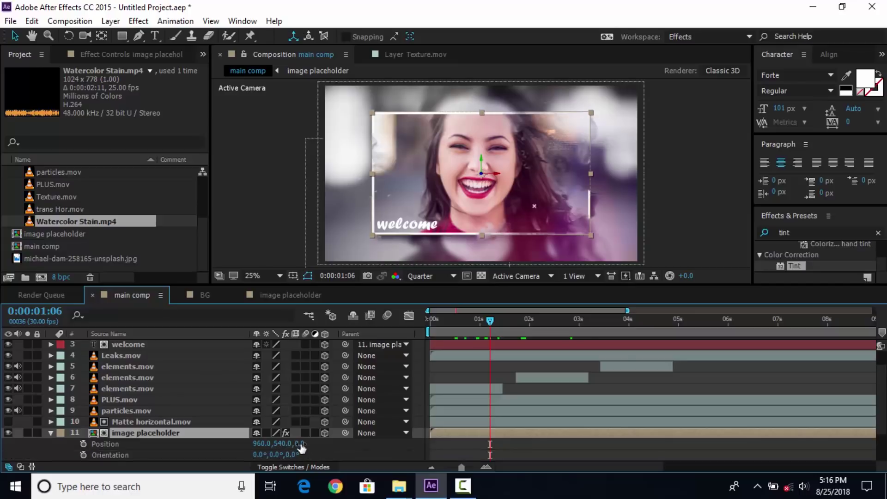
mouse_move(277, 454)
mouse_down()
mouse_move(324, 443)
mouse_move(467, 445)
mouse_move(277, 455)
mouse_move(286, 455)
mouse_up()
key(ctrl+z)
key(alt+shift+r)
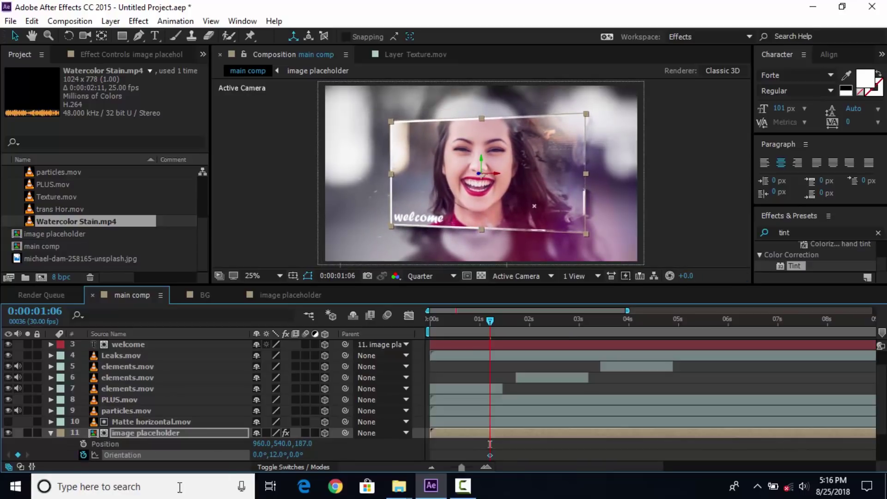
click(84, 444)
- At 0:00:00:02, set the image placeholder's X position to -864 and its Y orientation to 0°
drag(487, 320, 433, 323)
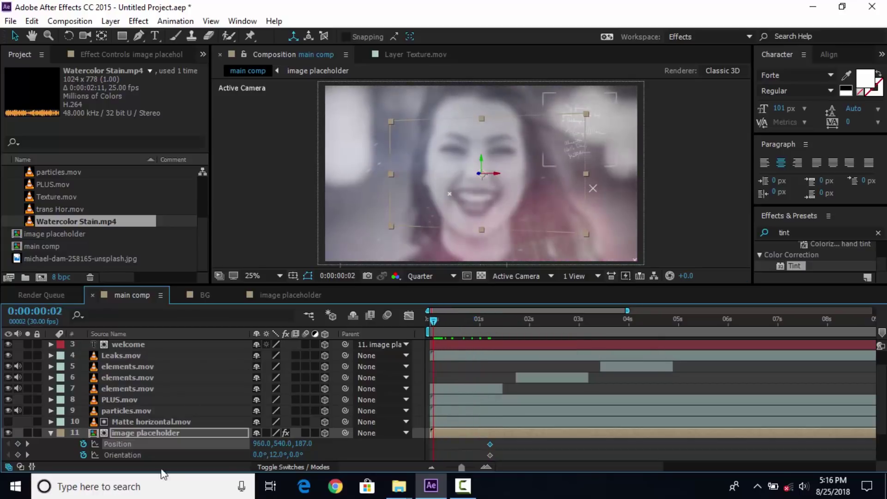
drag(254, 444, 9, 452)
click(277, 455)
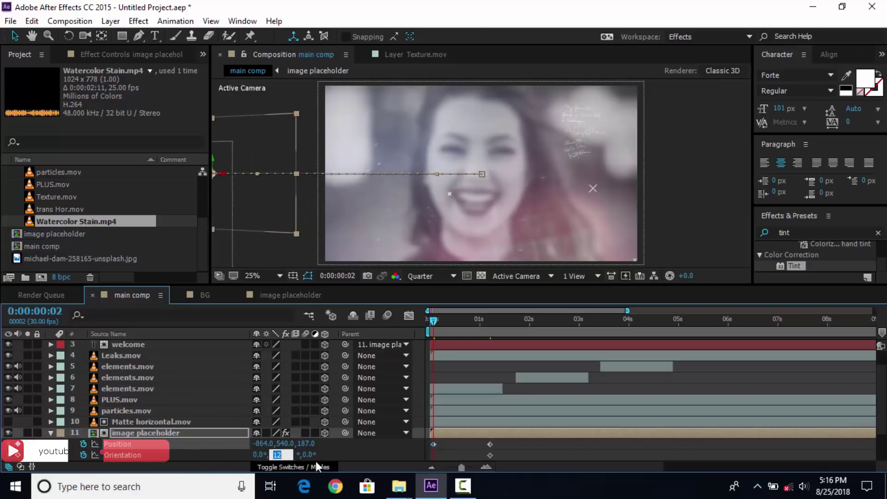
text(0)
key(Return)
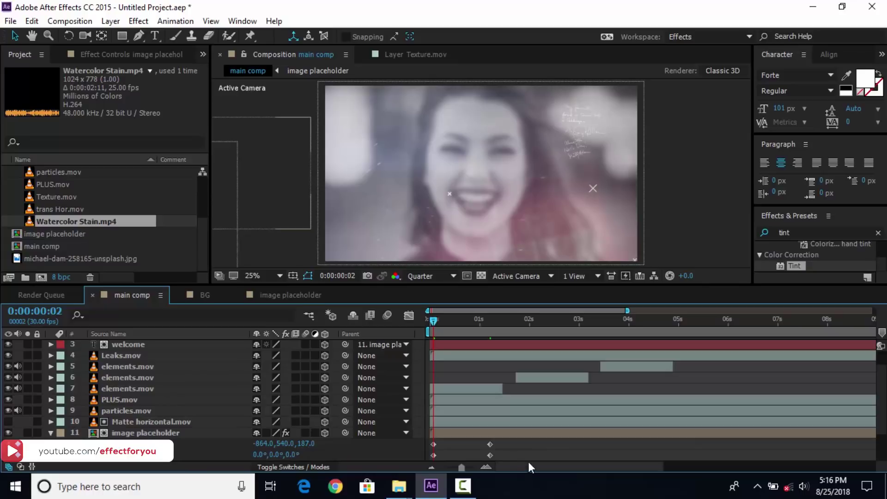
- Apply Easy Ease to all of the image placeholder's position and orientation keyframes
scroll(509, 442, down, 2)
drag(534, 444, 427, 409)
right_click(489, 411)
mouse_move(540, 401)
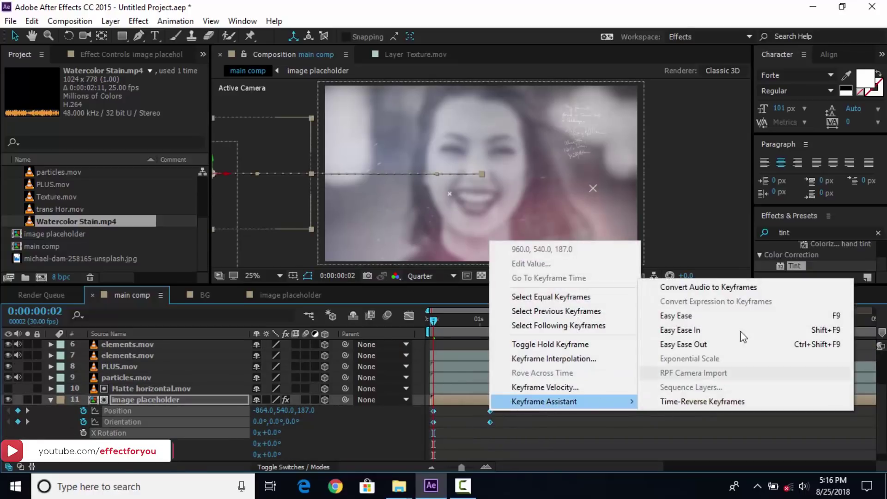
click(735, 317)
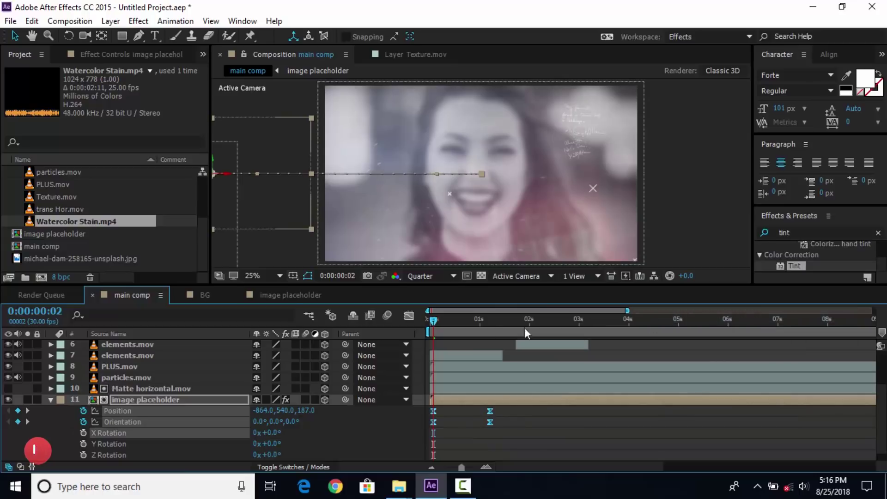
- Adjust the easing curve of the image placeholder's keyframes in the Graph Editor and return to the layer bars
click(409, 316)
click(481, 434)
drag(478, 433, 468, 430)
click(410, 317)
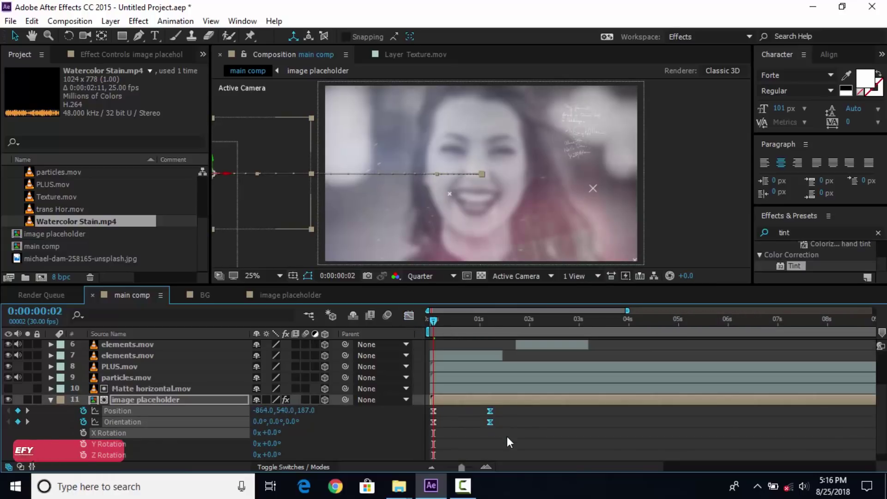
- Move the image placeholder's ending position and orientation keyframes to 0:00:01:10 and preview from the start
drag(494, 413, 498, 412)
click(489, 341)
key(Home)
key(space)
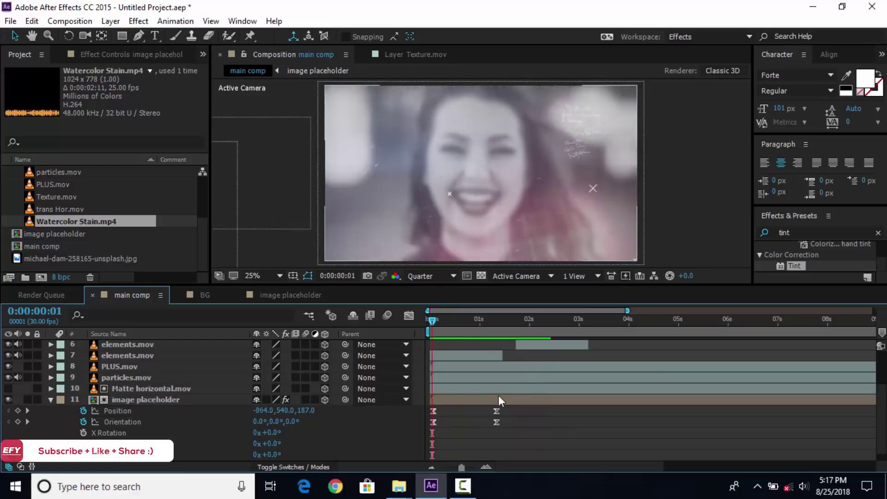
- Set the image placeholder's Y orientation to 356° at the 0:00:01:10 keyframe
click(478, 319)
drag(478, 319, 497, 321)
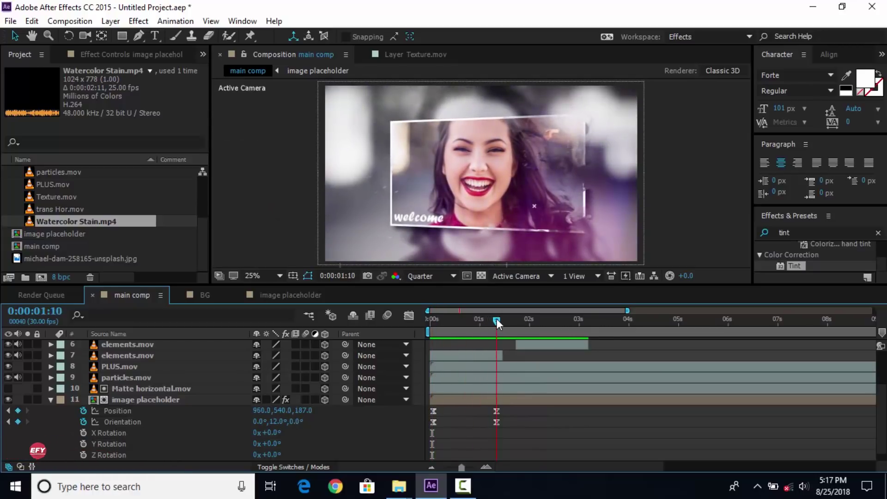
key(=)
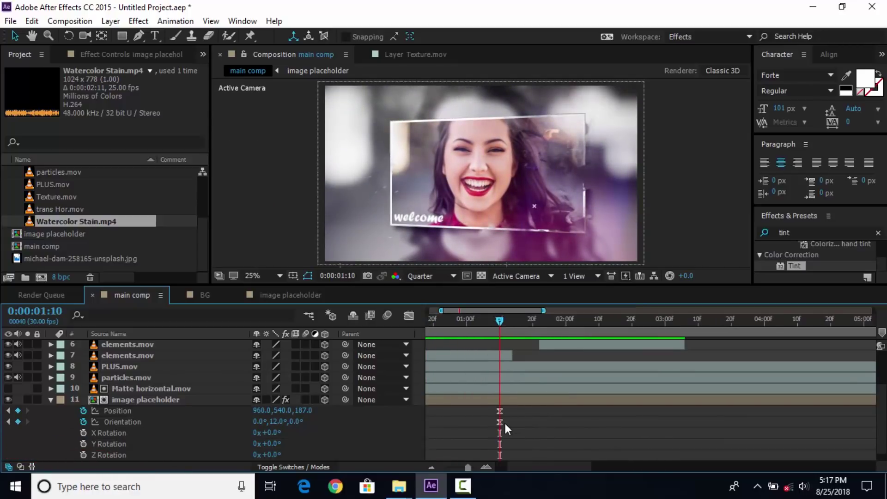
click(499, 422)
drag(275, 422, 262, 427)
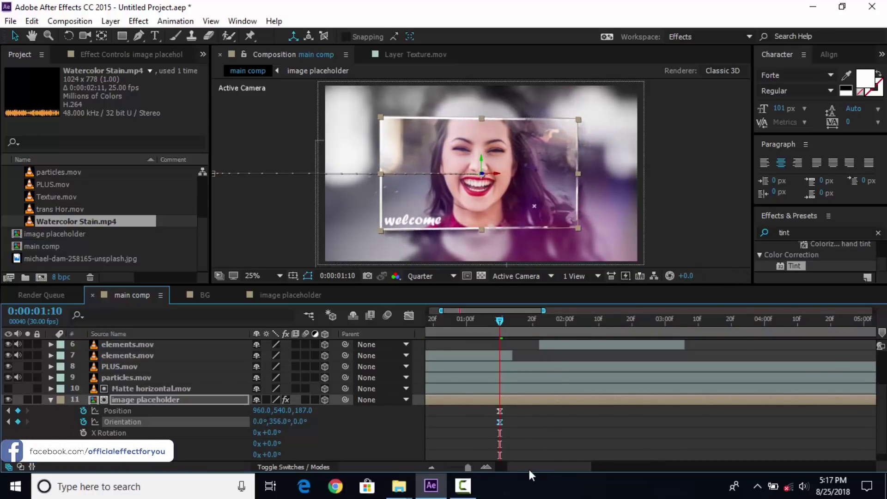
- Set the image placeholder's Y orientation to 323° at the 0:00:00:02 keyframe and preview the move
key(Home)
click(437, 320)
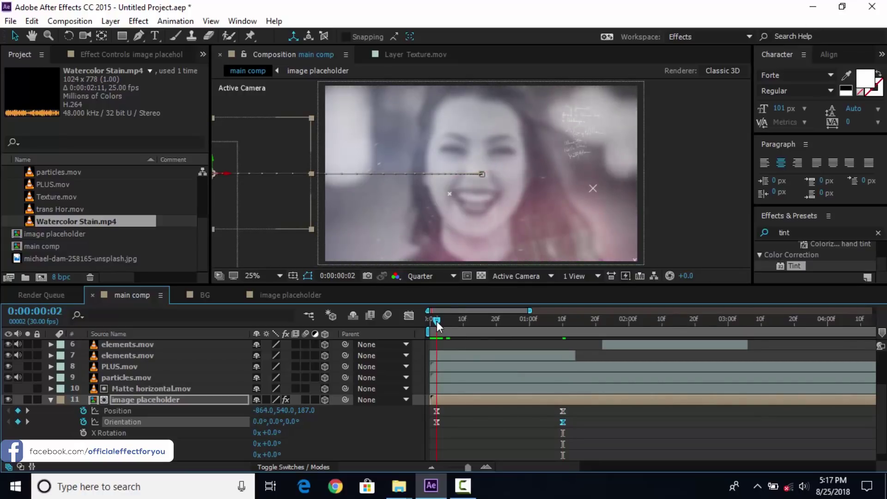
drag(278, 422, 248, 428)
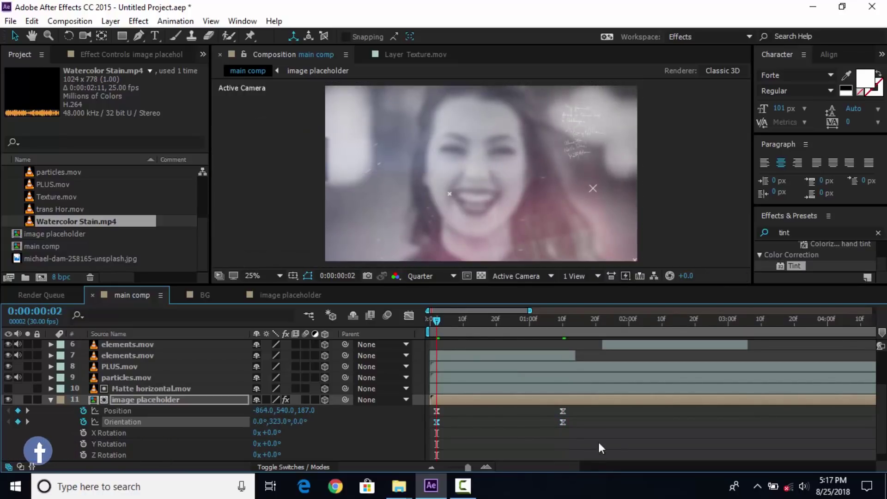
key(space)
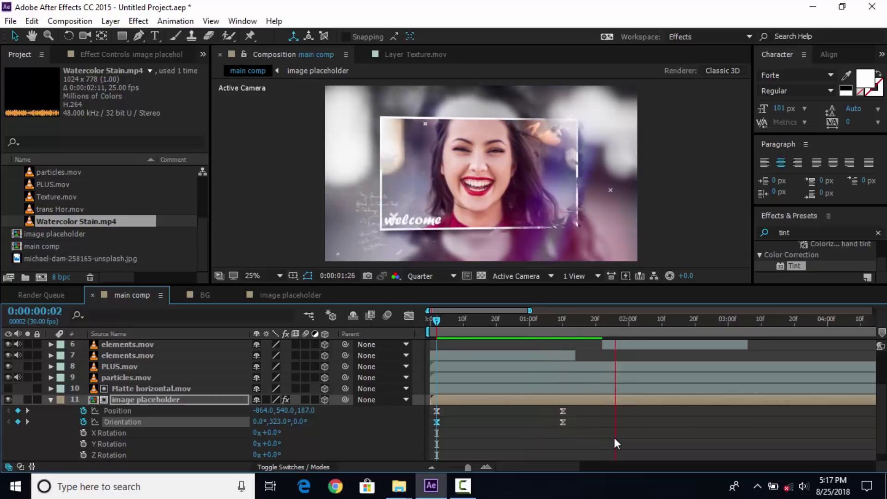
- Move the image placeholder's last orientation keyframe to 0:00:01:20 and preview from the start
click(564, 326)
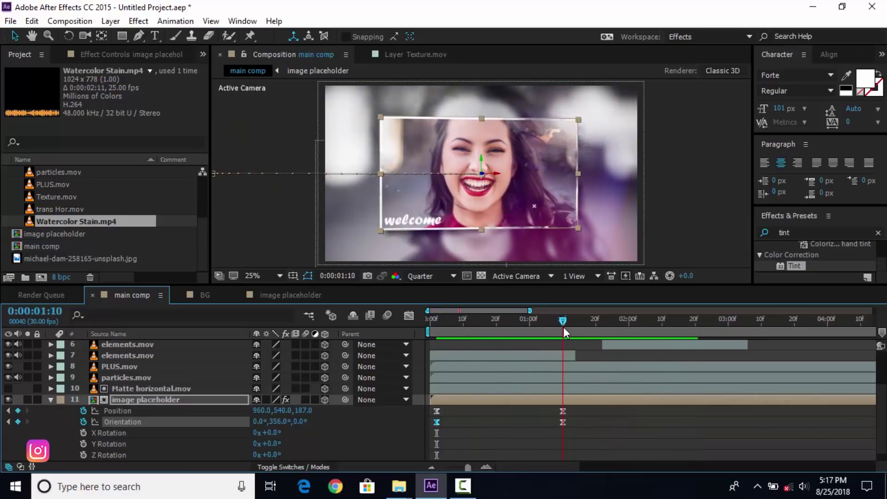
drag(563, 423, 595, 423)
key(Home)
key(space)
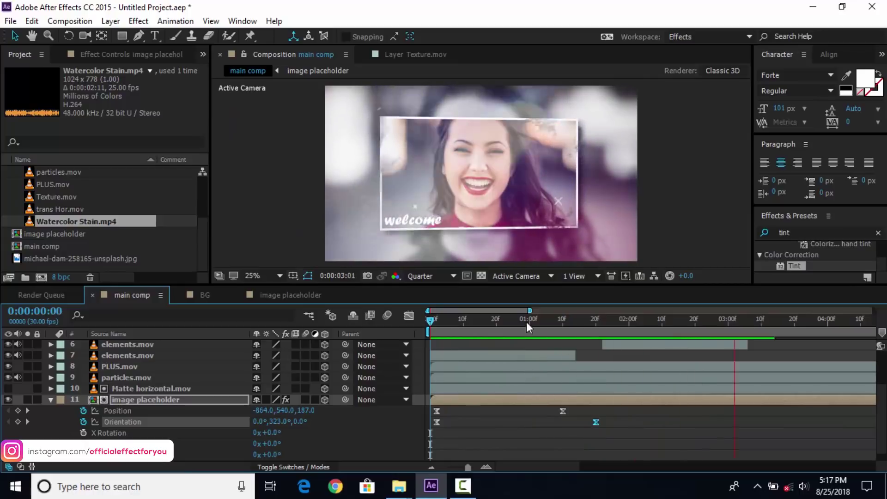
- Move the image placeholder's first orientation keyframe to 0:00:00:11, preview the swing, and return to the start
drag(442, 425, 467, 423)
drag(469, 323, 466, 356)
key(space)
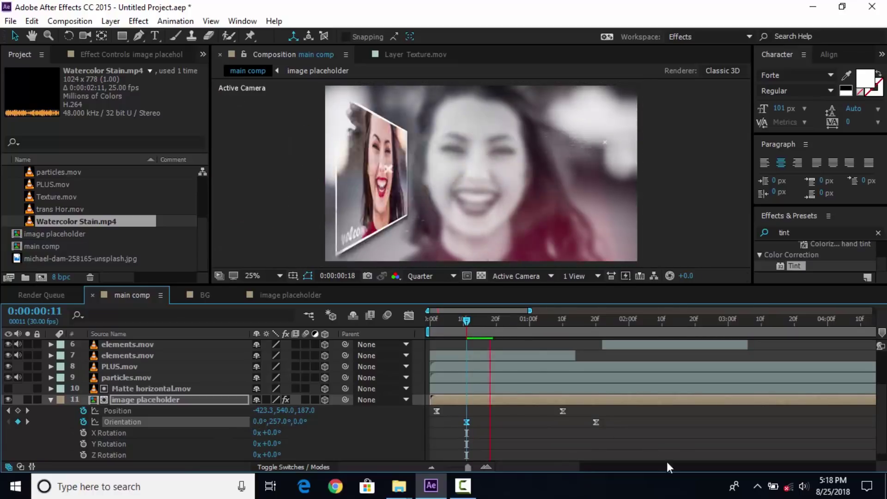
key(space)
drag(470, 321, 429, 321)
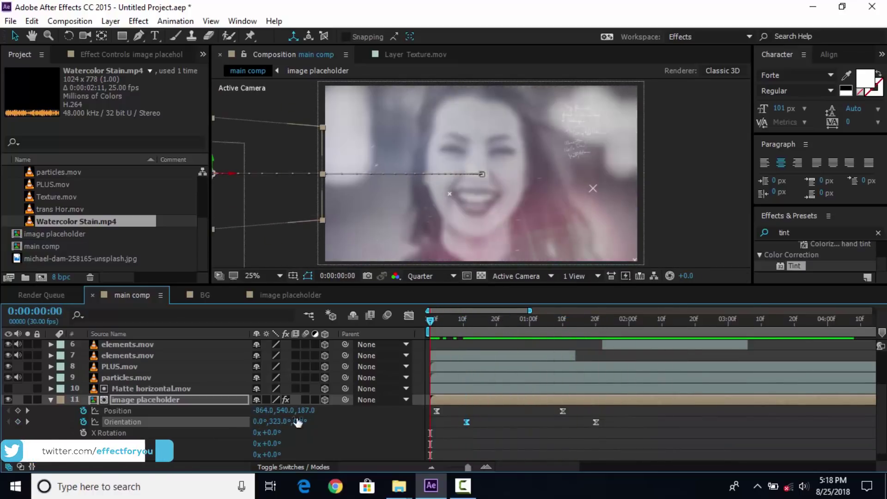
- Pre-compose all the layers of main comp into a new composition named scene 1
click(50, 400)
key(ctrl+a)
click(454, 319)
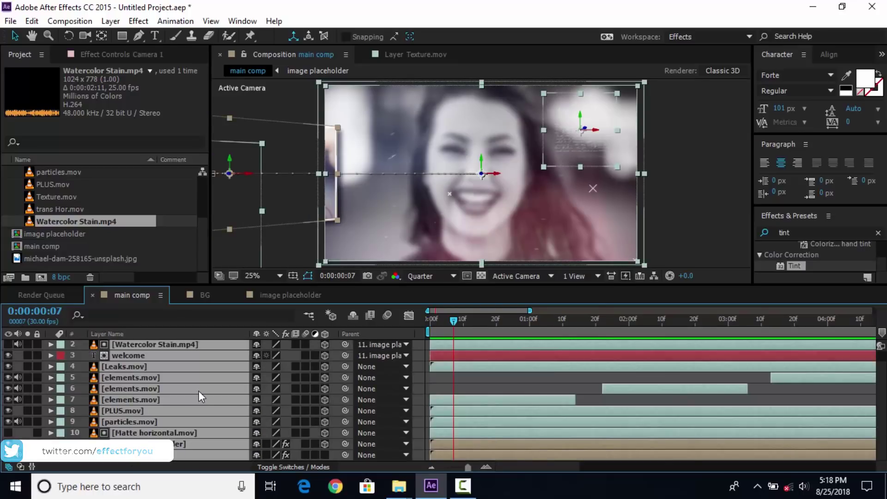
key(ctrl+shift+c)
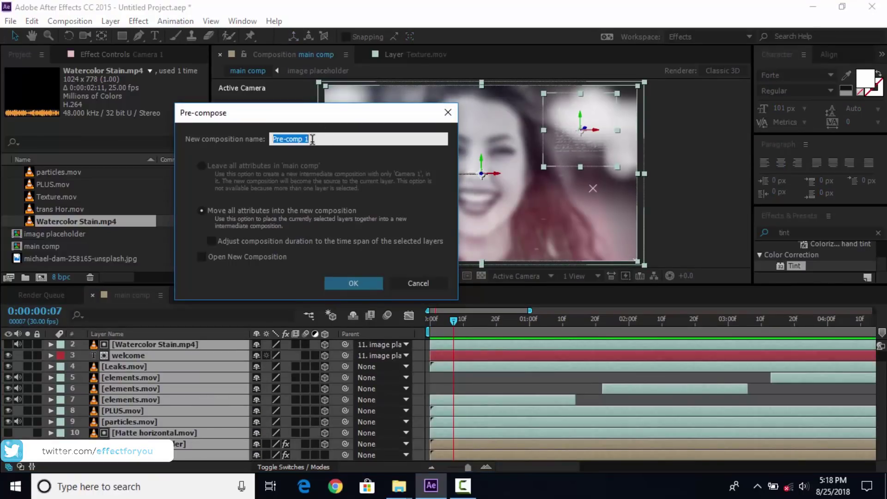
text(scene)
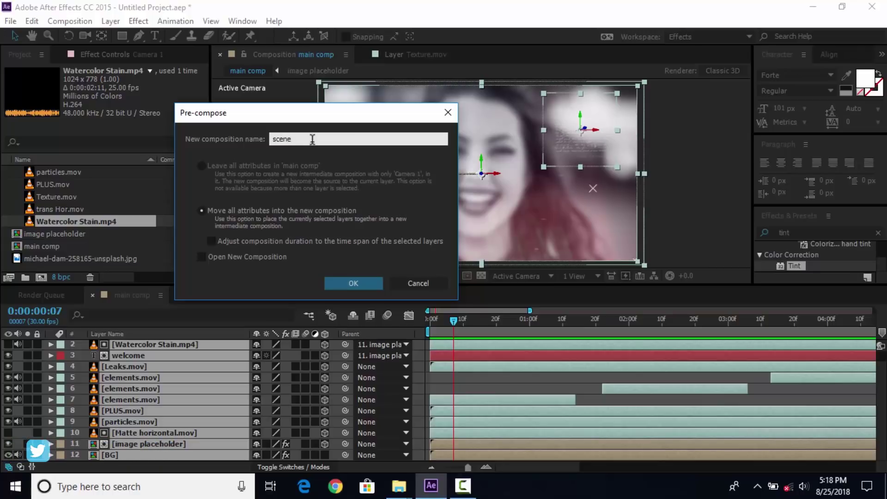
key(Return)
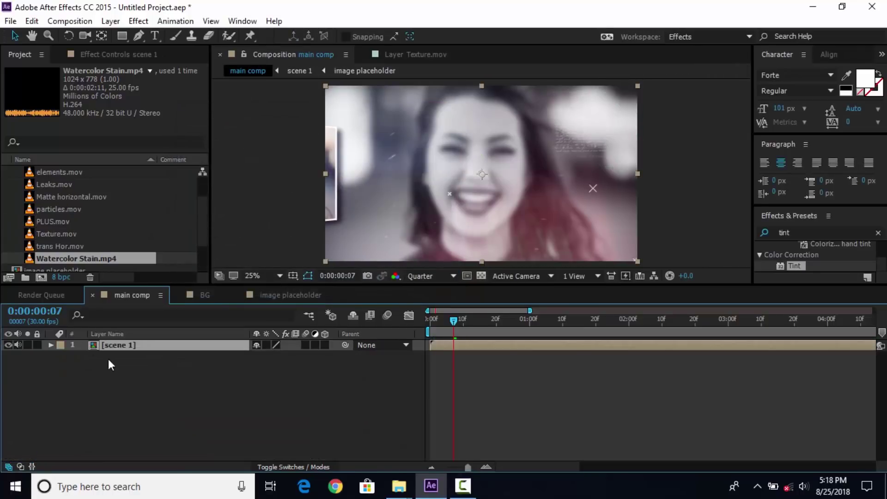
- Duplicate the scene 1 composition as scene 2 and place it above scene 1 in main comp
scroll(91, 213, down, 2)
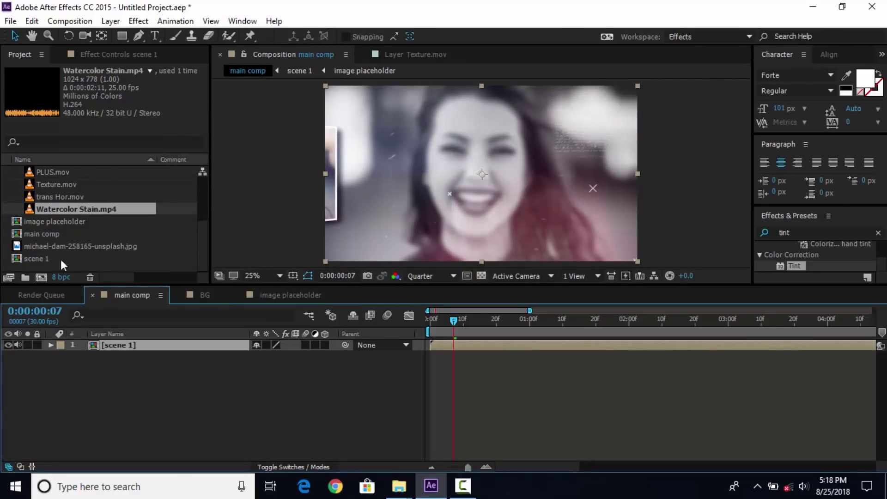
click(29, 259)
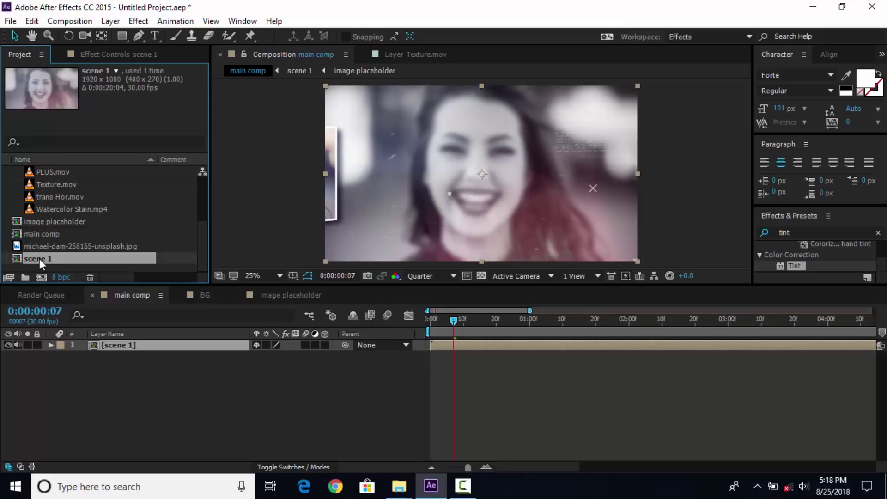
key(ctrl+d)
drag(21, 258, 145, 343)
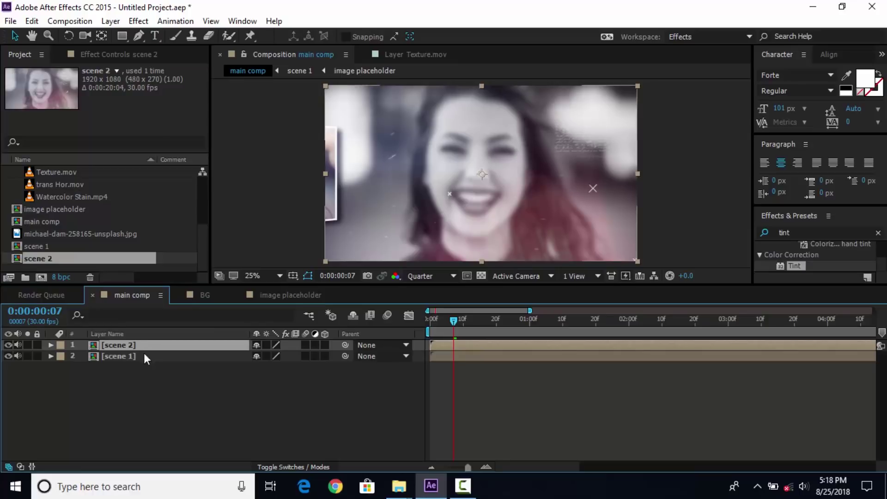
- Duplicate the image placeholder and BG compositions in the project
click(70, 209)
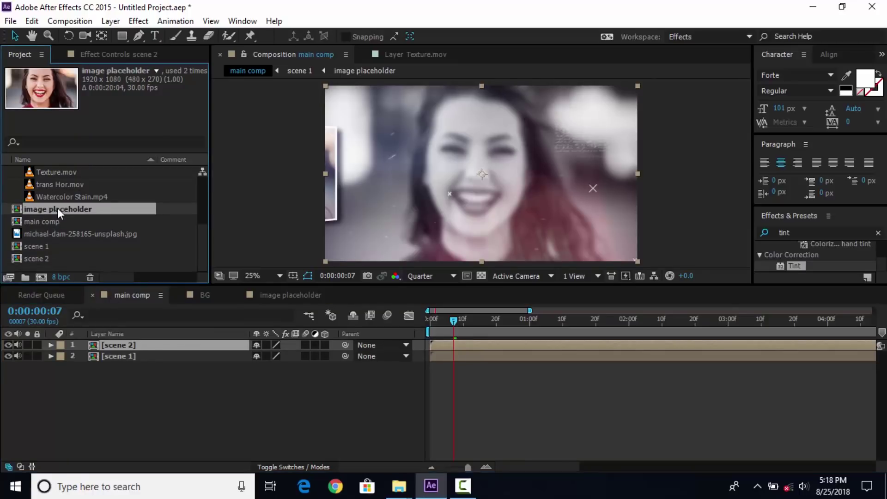
key(ctrl+d)
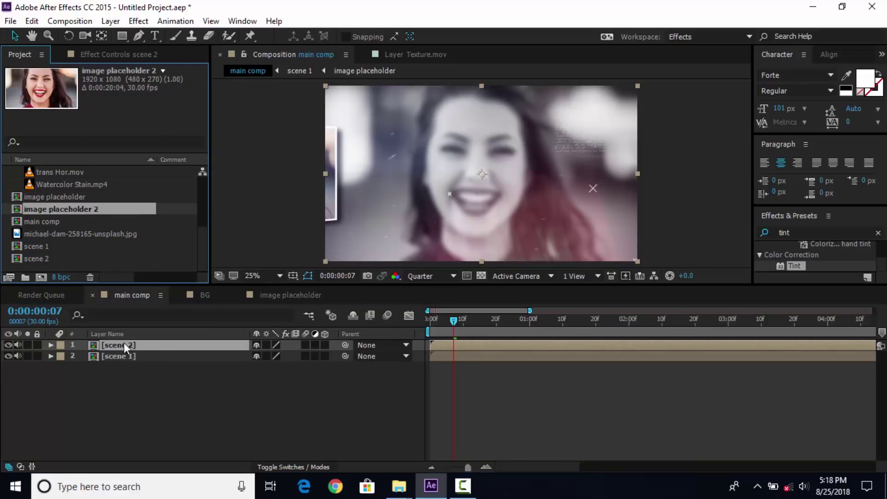
scroll(112, 243, up, 5)
click(6, 196)
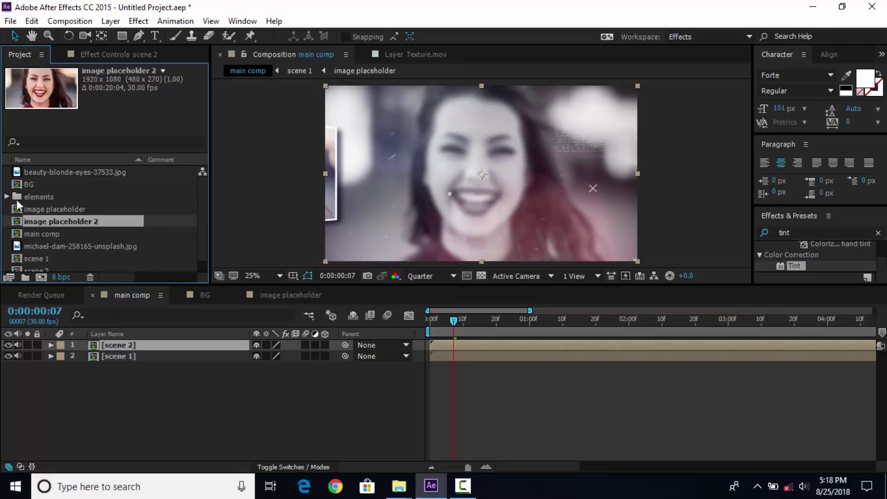
click(29, 185)
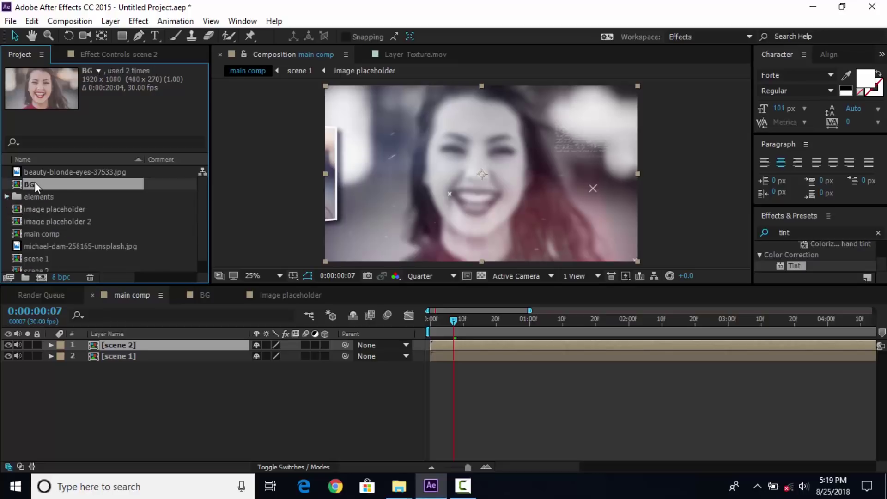
key(ctrl+d)
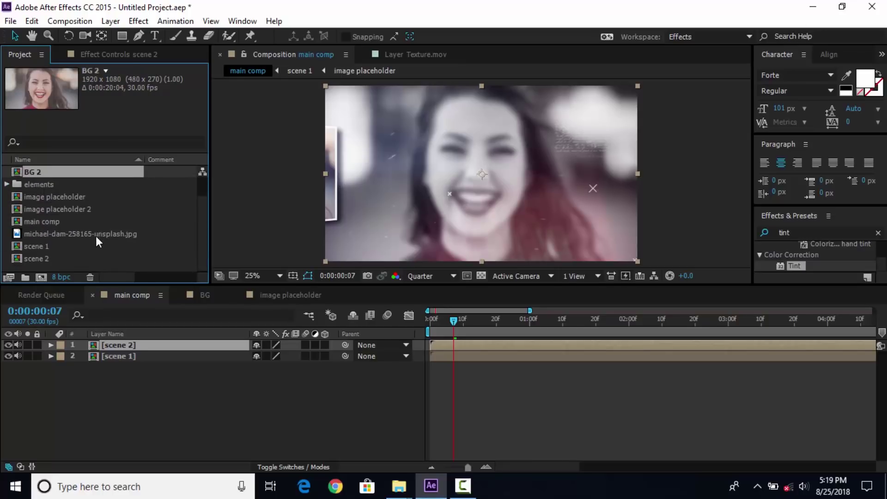
- In scene 2, replace the BG layer with BG 2 and the image placeholder layer with image placeholder 2
scroll(46, 253, up, 1)
scroll(62, 199, down, 1)
double_click(128, 345)
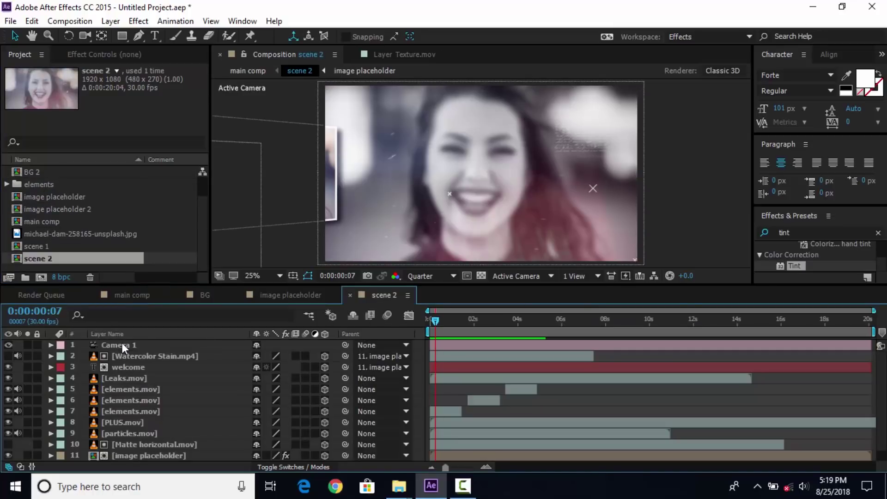
scroll(135, 446, down, 1)
click(107, 455)
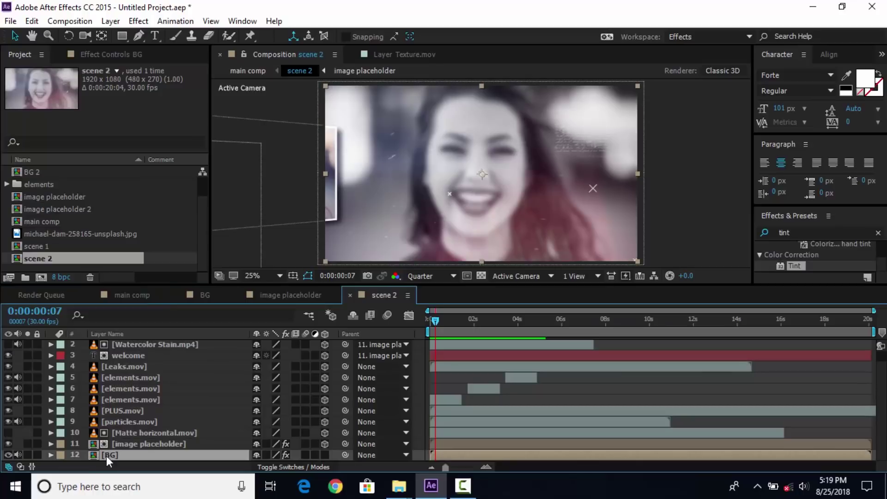
drag(32, 172, 104, 454)
click(152, 444)
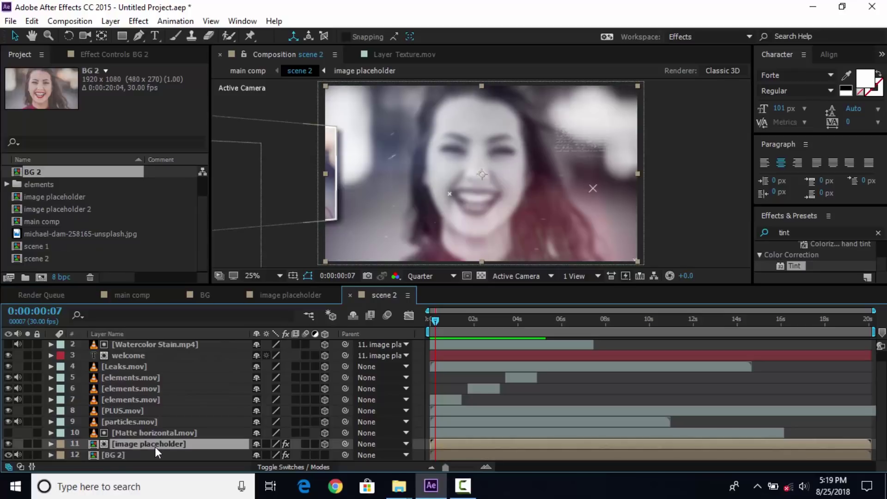
drag(74, 209, 129, 444)
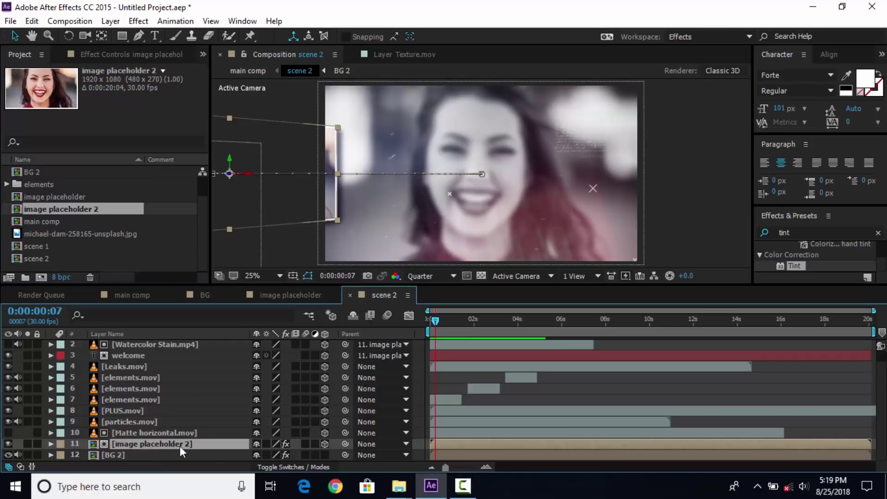
- In BG 2, replace the photo with beauty-blonde-eyes-37533.jpg and scale and reposition it to fill the frame
drag(445, 316, 488, 318)
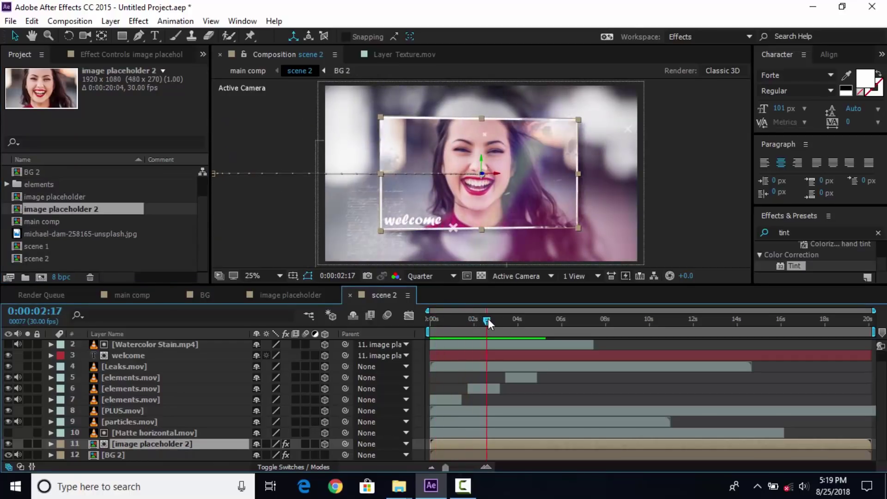
double_click(110, 455)
click(158, 357)
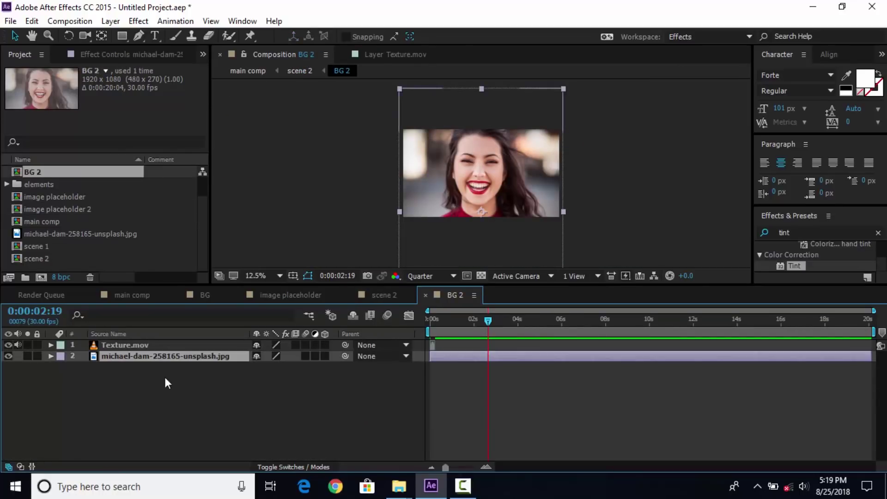
click(71, 235)
scroll(72, 236, up, 1)
click(51, 173)
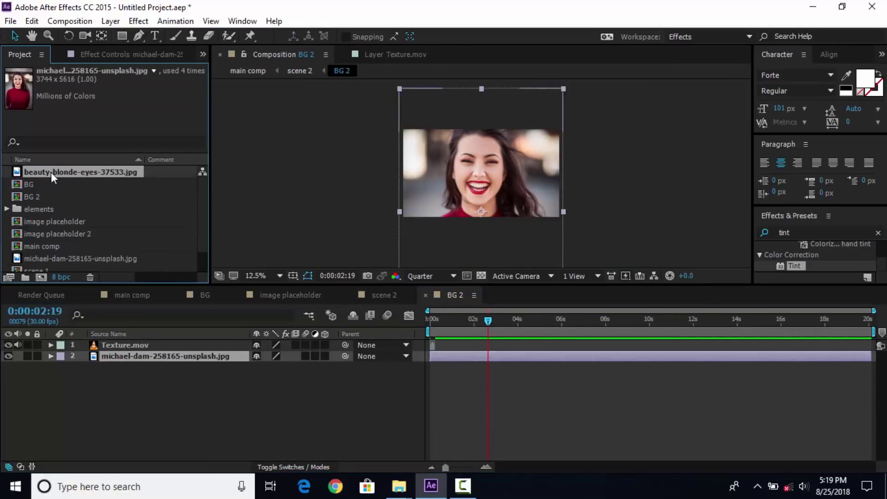
drag(17, 171, 136, 357)
drag(548, 169, 567, 156)
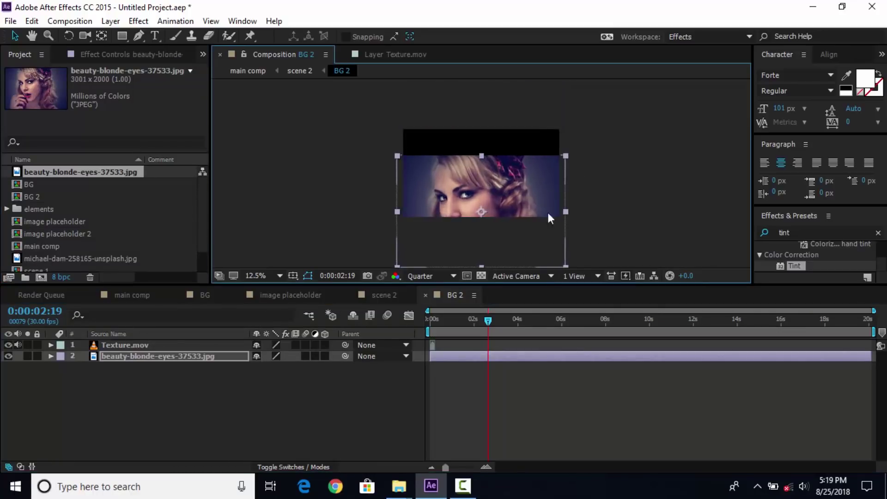
drag(526, 239, 525, 201)
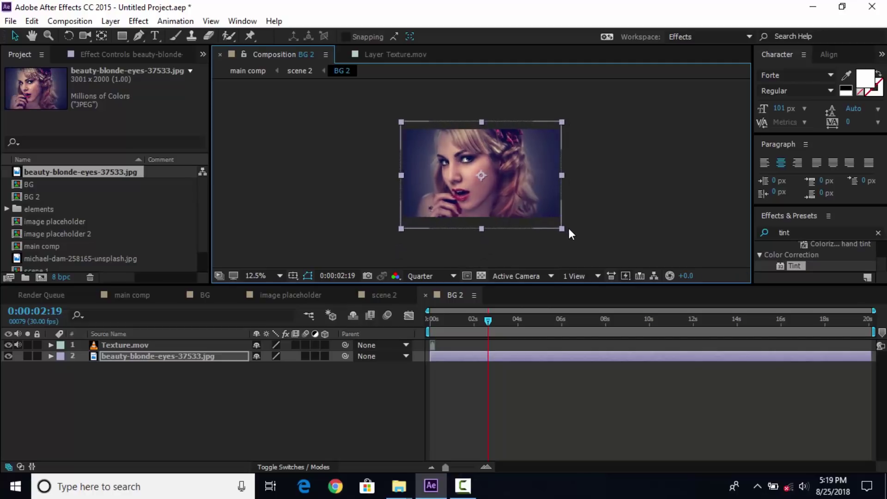
- Enable time remapping on Texture.mov in BG 2, extend the layer to about 0:00:01:23, and close the composition
click(485, 467)
drag(489, 322, 459, 319)
click(485, 466)
click(448, 346)
right_click(449, 346)
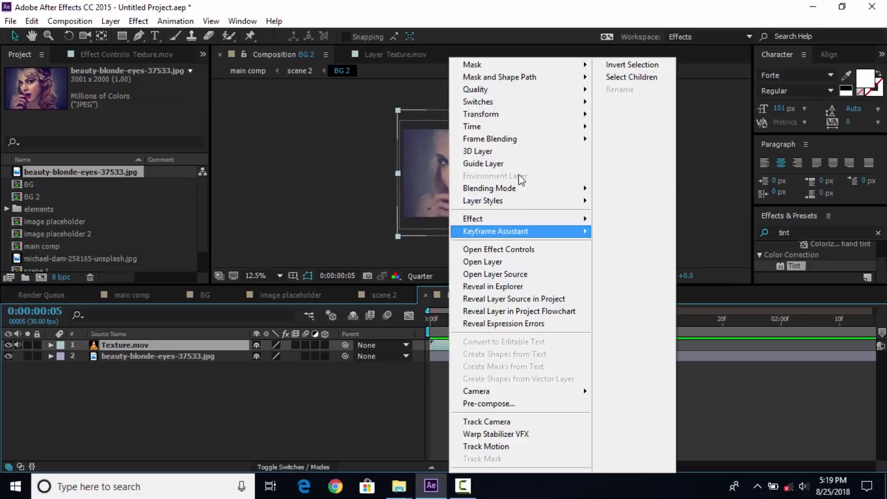
mouse_move(531, 127)
click(653, 128)
drag(473, 345, 646, 345)
drag(737, 332, 740, 331)
drag(487, 320, 570, 326)
click(357, 419)
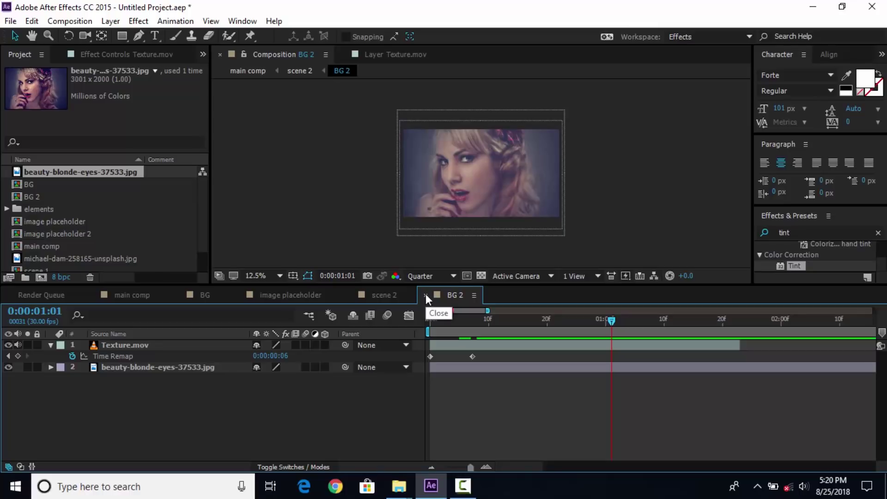
click(425, 295)
- Replace the photo inside image placeholder 2 with beauty-blonde-eyes-37533.jpg
double_click(142, 444)
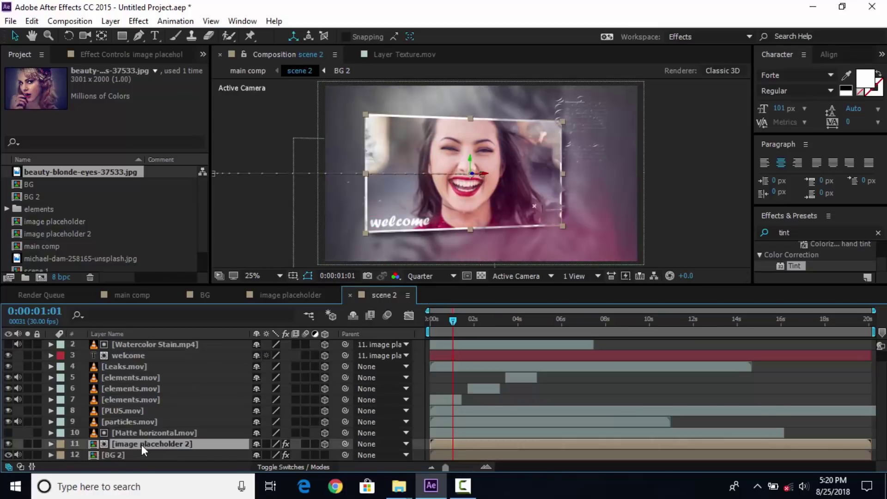
click(201, 356)
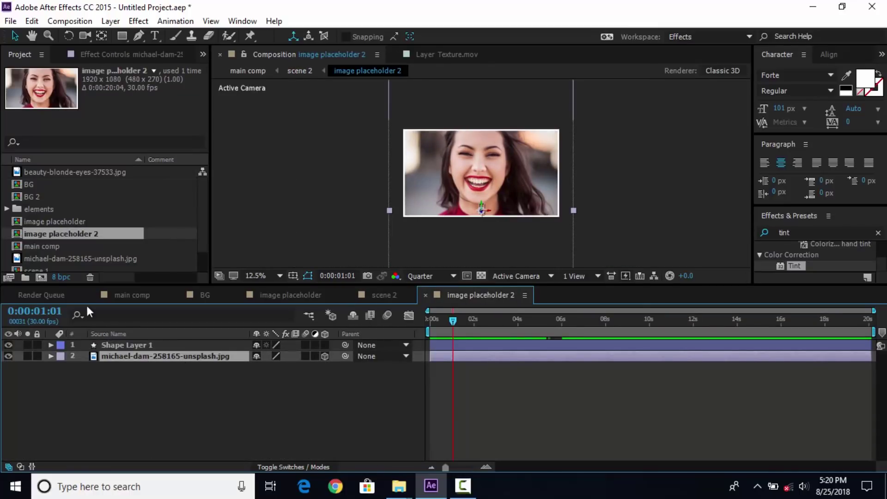
click(75, 171)
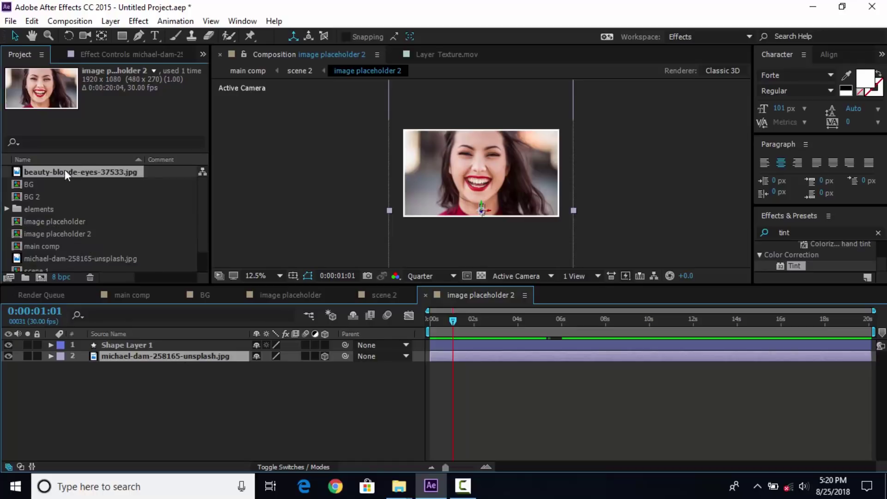
drag(21, 173, 132, 359)
- Remove the existing position keyframes from the replaced photo in image placeholder 2
key(p)
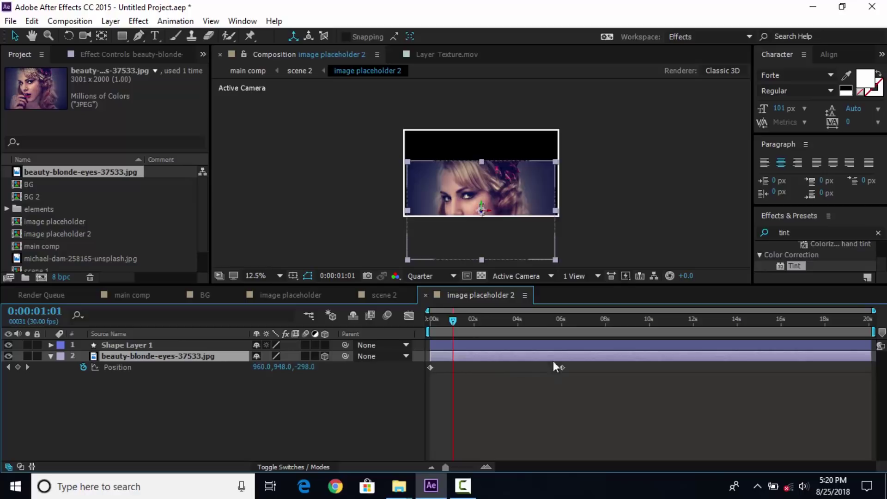
drag(460, 318, 547, 320)
drag(578, 374, 425, 363)
key(ctrl+z)
key(ctrl+z)
- Scale the photo in image placeholder 2 and nudge it into place so it fills the white frame
drag(545, 222, 560, 232)
key(Right)
key(Right)
key(Right)
key(Right)
key(Right)
key(Right)
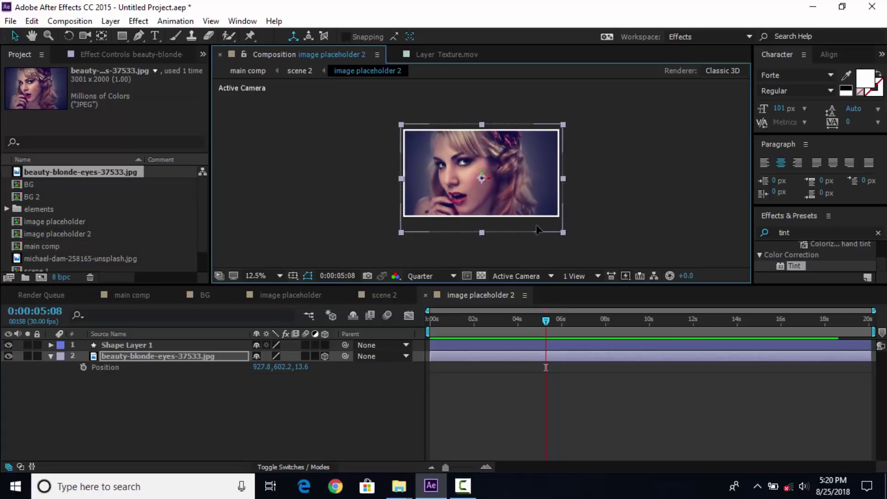
key(Down)
key(Down)
drag(168, 241, 504, 344)
- Keyframe the photo's position at the composition start with Z at -254.4 and move the current time to 0:00:06:25
key(Home)
click(83, 367)
drag(310, 368, 139, 386)
drag(430, 319, 562, 322)
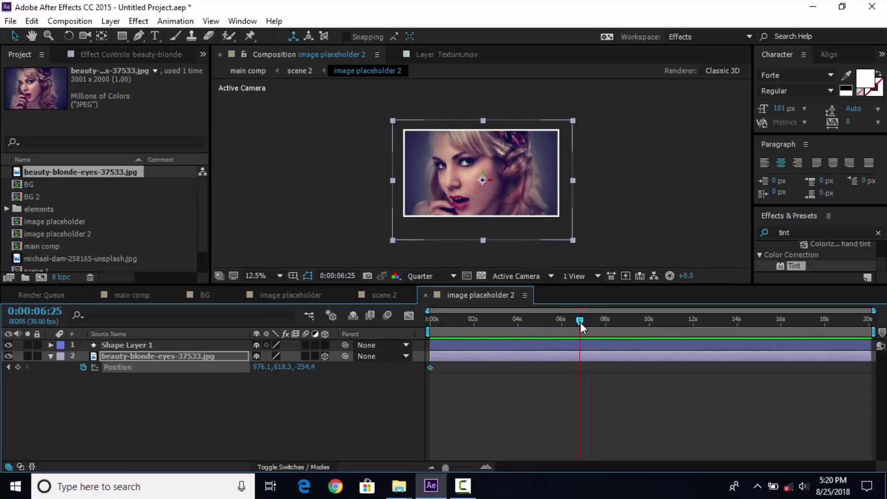
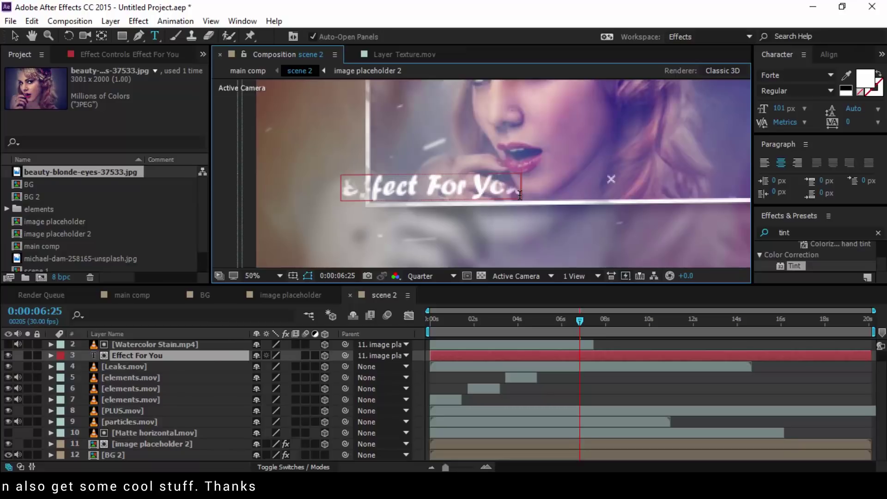
- Enlarge the Watercolor Stain.mp4 matte in scene 2 so it covers the whole Effect For You title
click(13, 36)
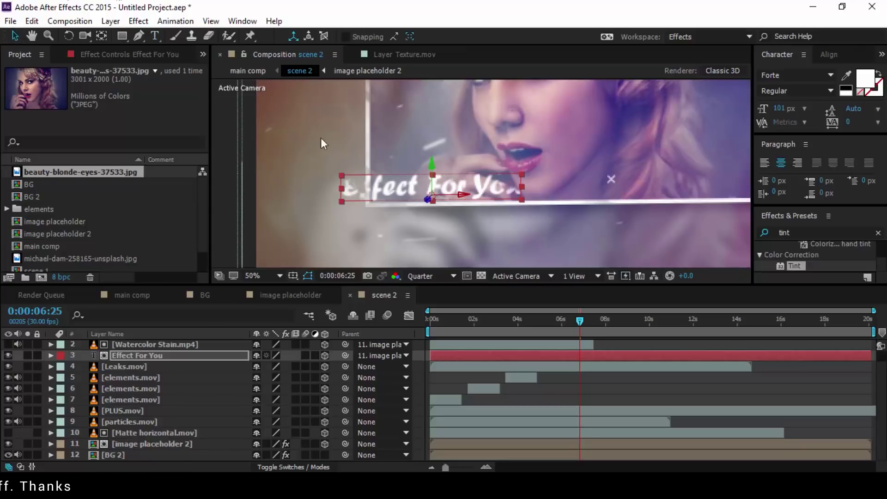
key(comma)
click(138, 346)
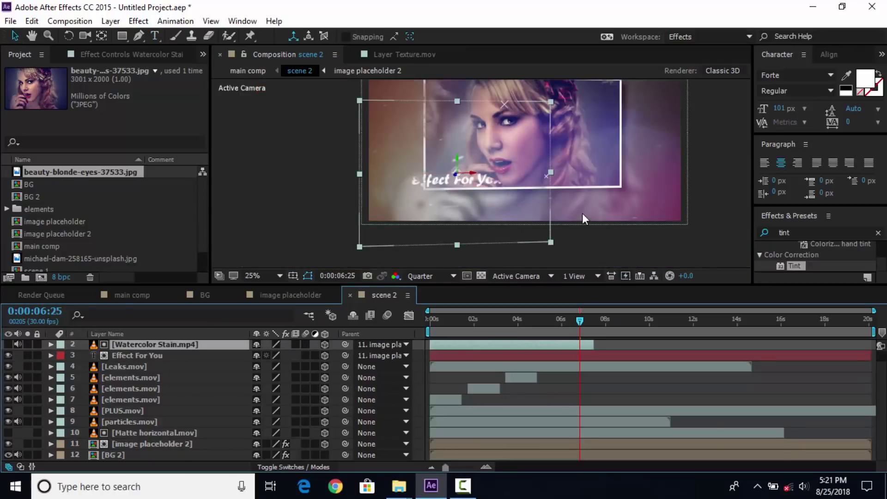
drag(550, 243, 663, 298)
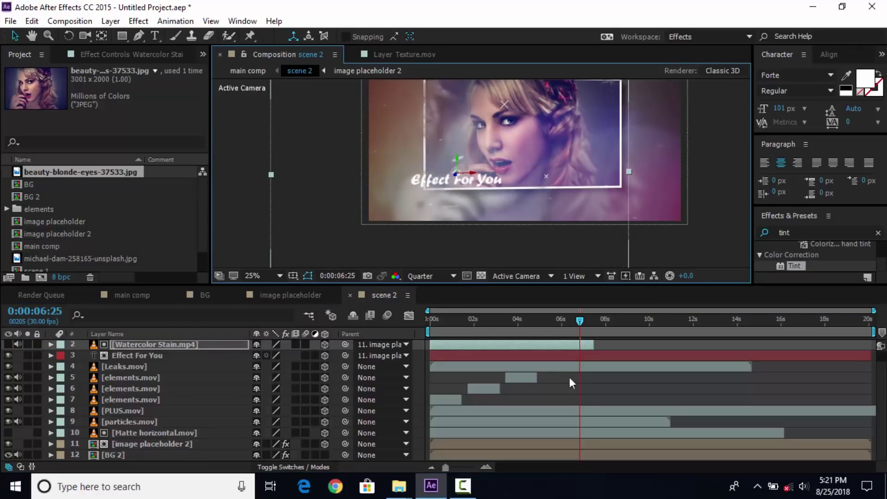
- Extend the Watercolor Stain.mp4 layer to about 16 seconds and preview the title beyond 8 seconds
drag(596, 345, 616, 344)
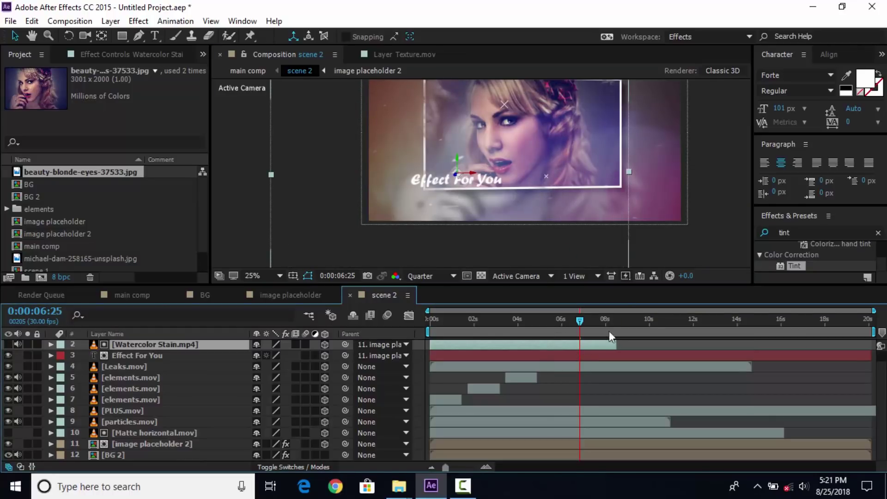
drag(757, 348, 790, 347)
drag(582, 320, 631, 321)
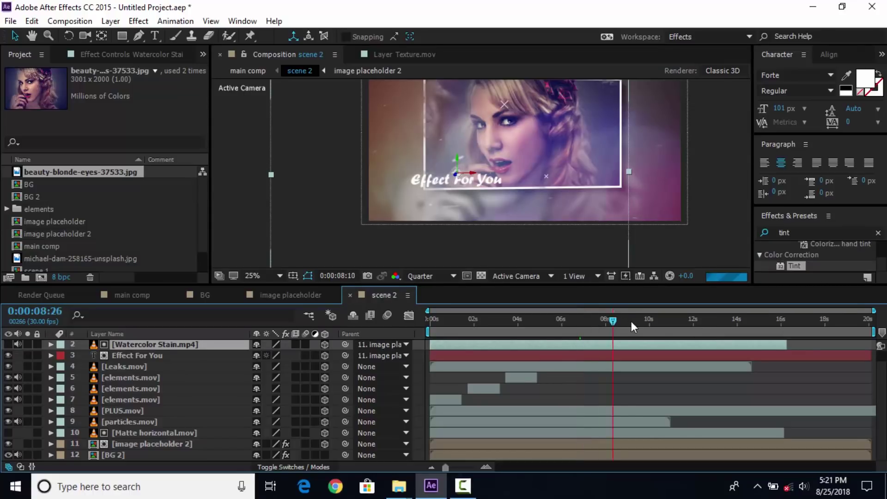
- Move the Watercolor Stain.mp4 matte and the Effect For You title together to the lower-right corner of the photo in scene 2
click(580, 384)
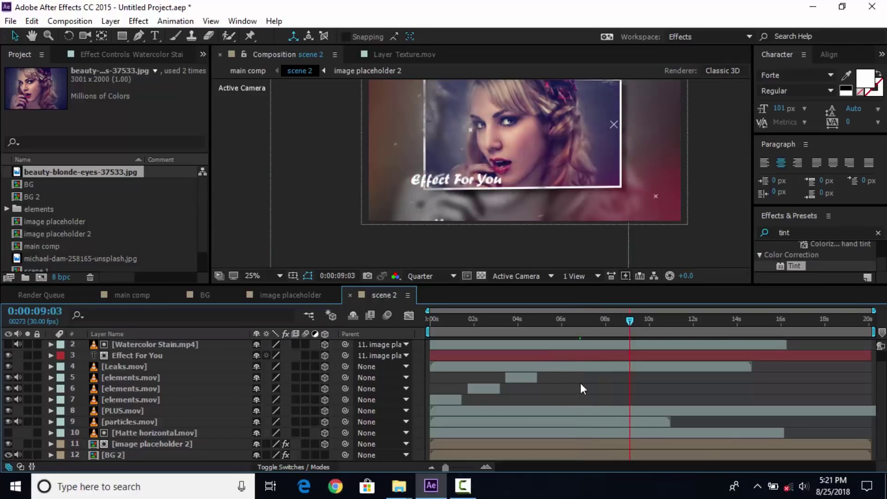
click(527, 344)
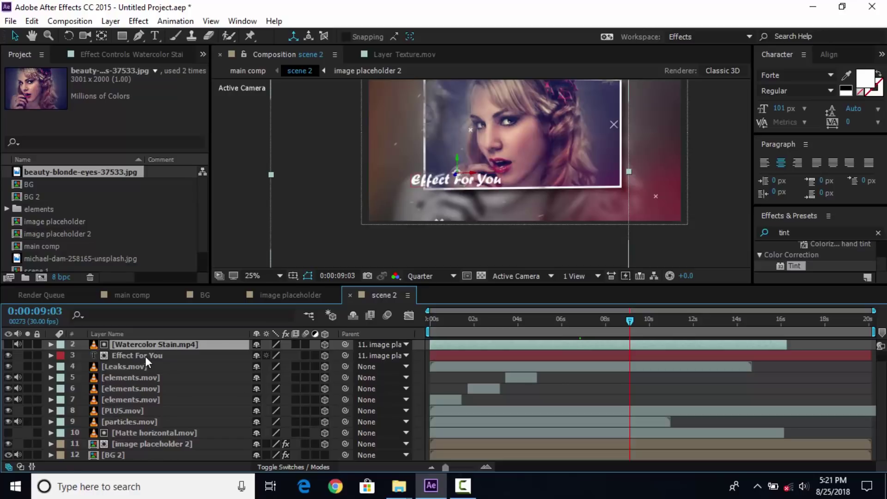
ctrl+click(147, 357)
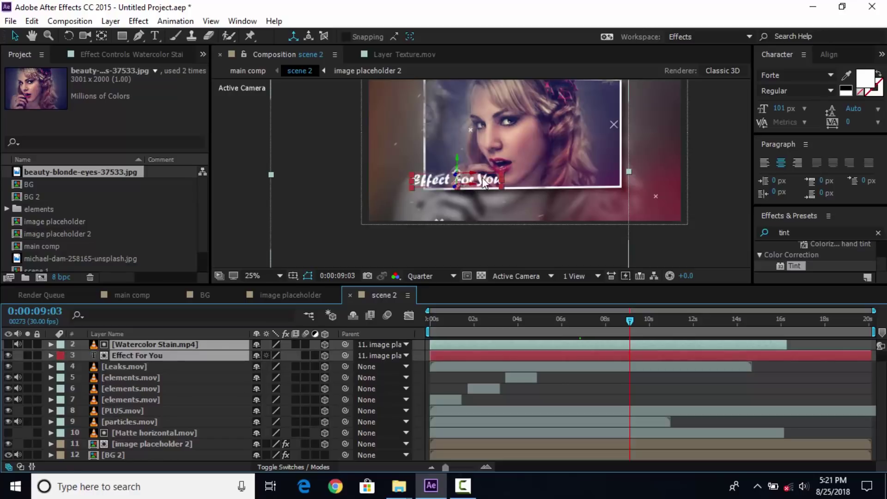
drag(478, 178, 665, 175)
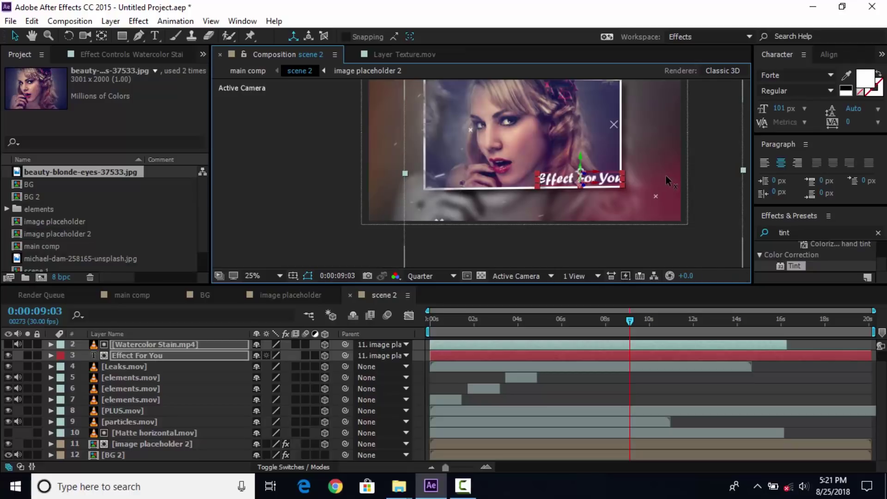
click(309, 244)
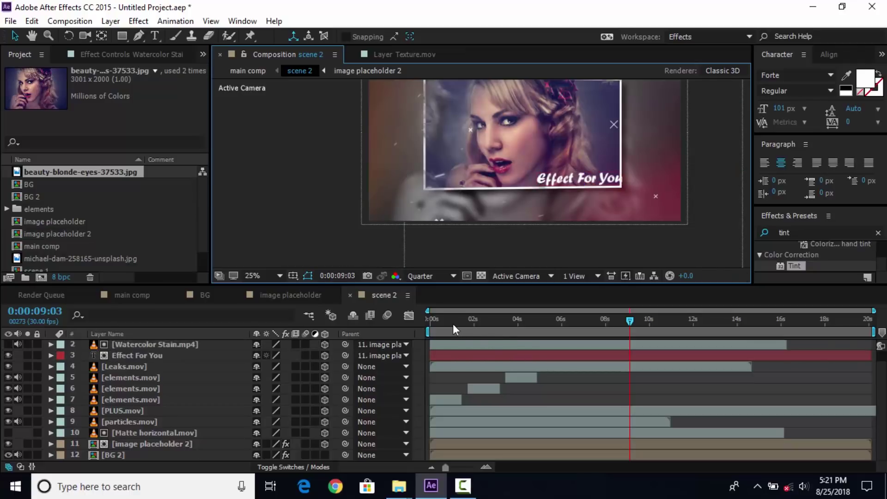
- Preview scene 2 from its start and move the current time to 0:00:01:07
drag(443, 320, 416, 326)
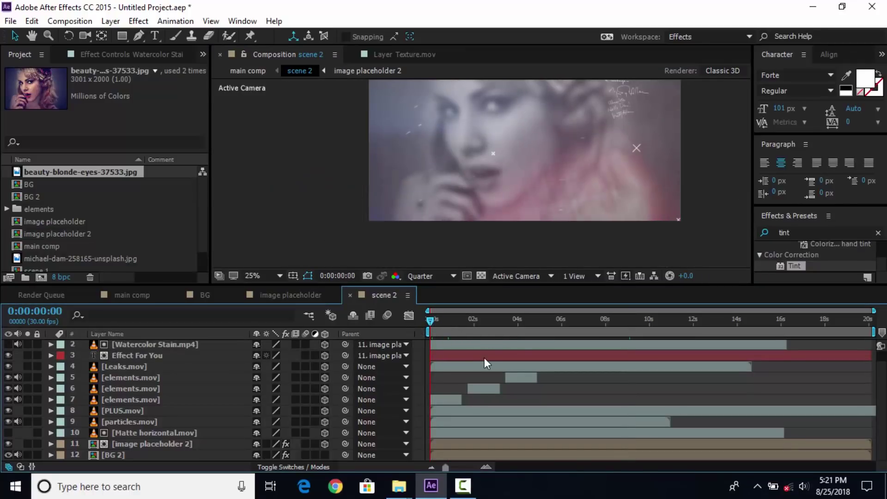
key(space)
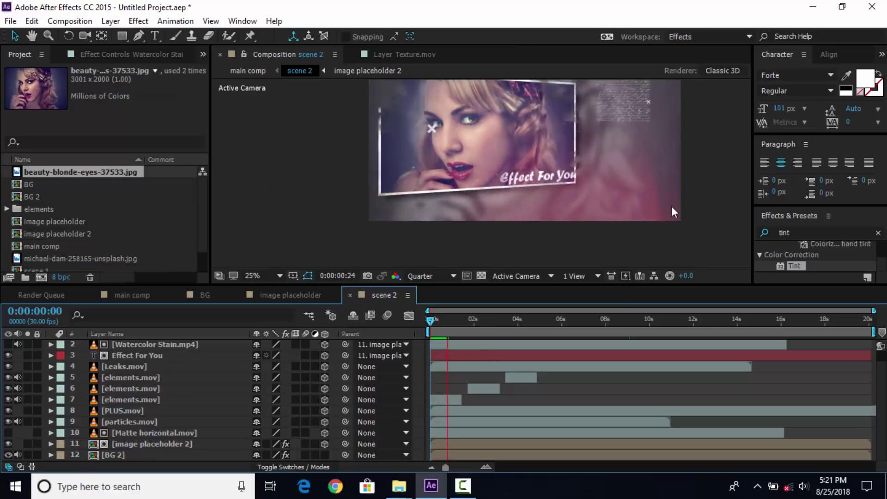
key(comma)
key(period)
click(475, 321)
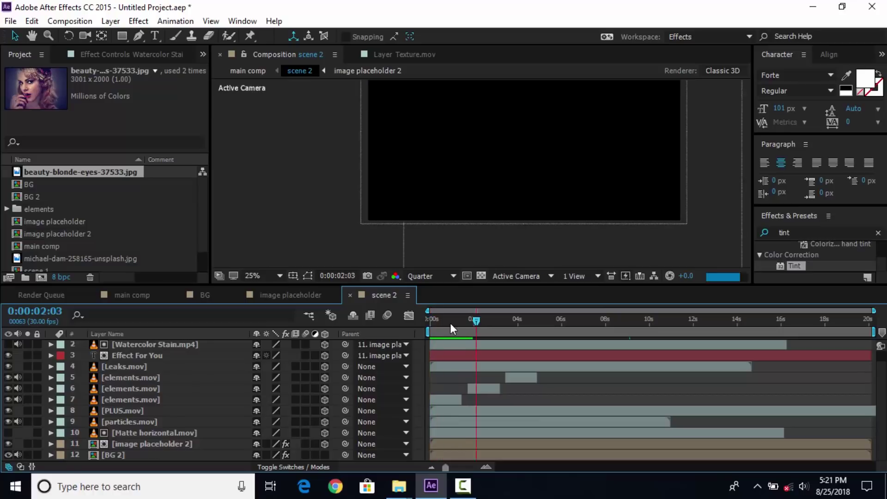
click(451, 321)
mouse_move(453, 321)
mouse_down()
mouse_move(442, 320)
mouse_move(458, 321)
mouse_up()
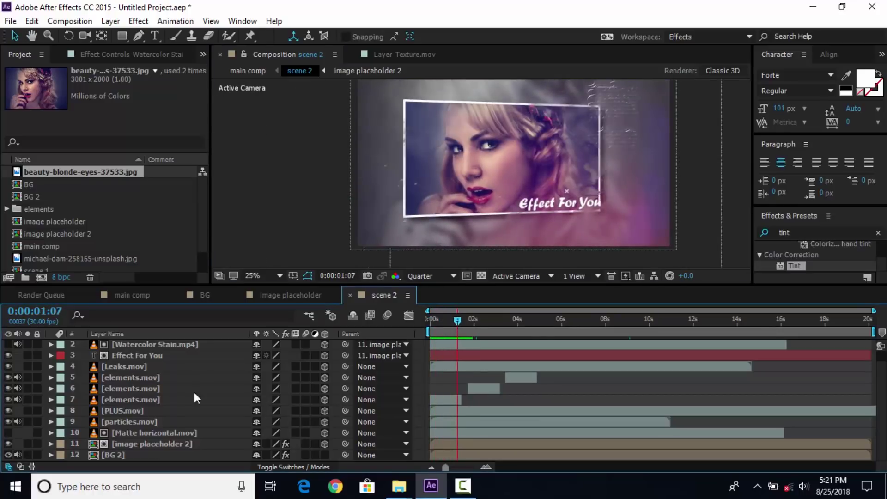
- Delete the existing position and orientation keyframes of the image placeholder 2 layer in scene 2
click(175, 433)
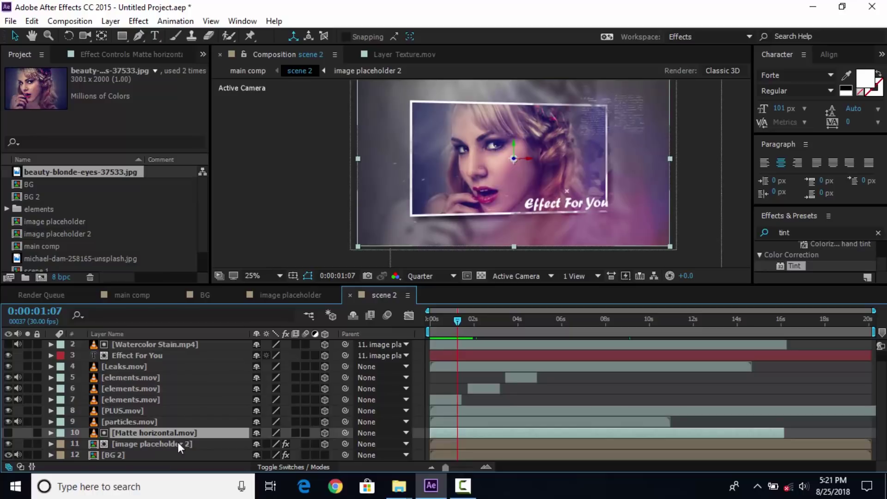
click(180, 444)
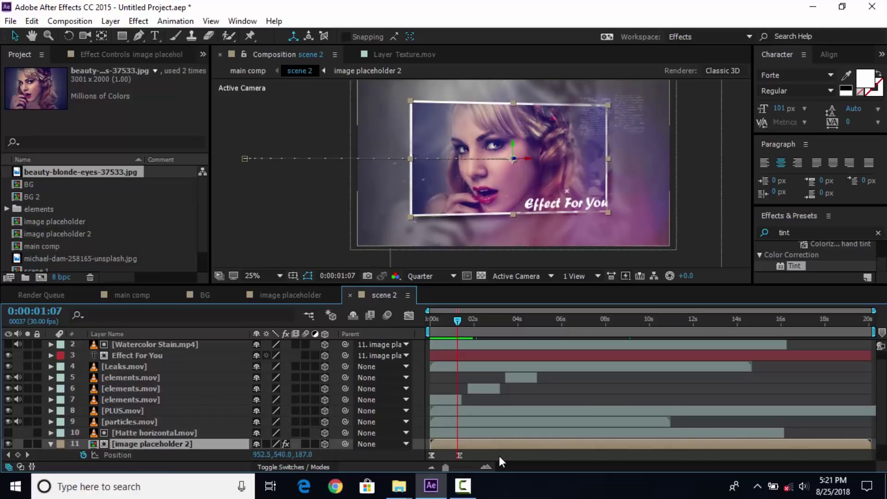
key(u)
drag(479, 432, 425, 447)
key(Delete)
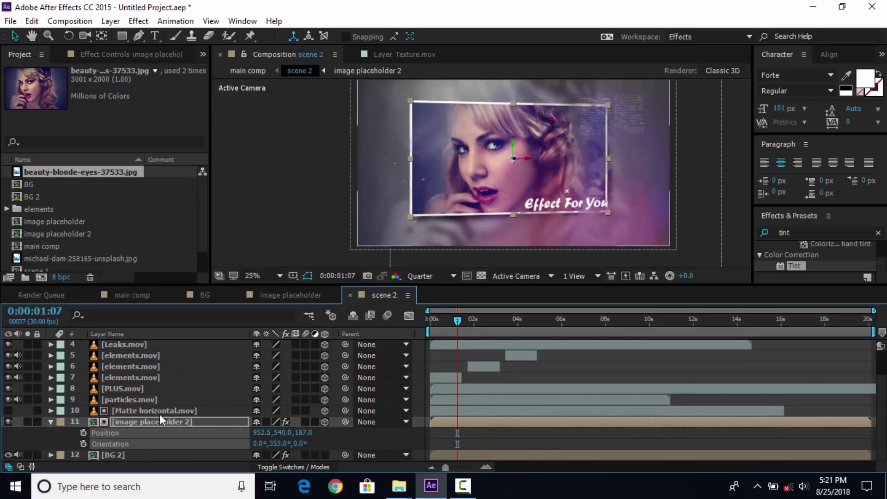
- Keyframe image placeholder 2's orientation and its position with X at 2870.5, outside the frame, and shift both keyframes to the composition start
click(84, 433)
click(84, 444)
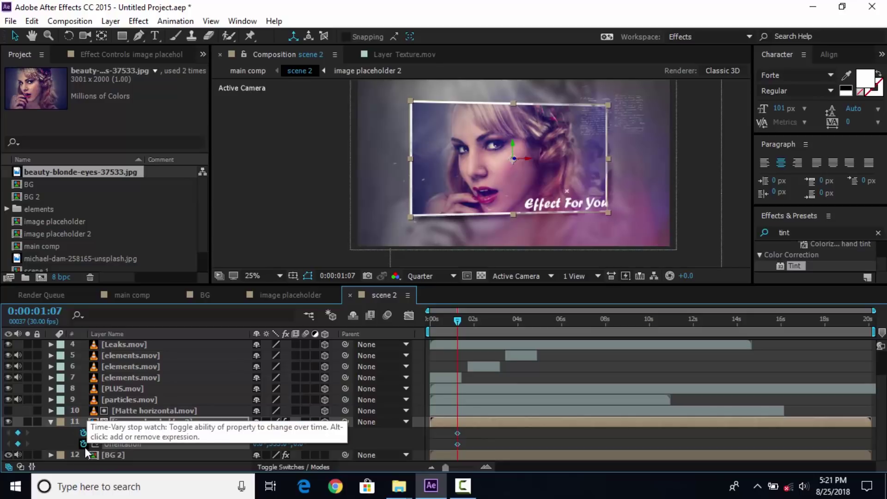
drag(258, 432, 708, 432)
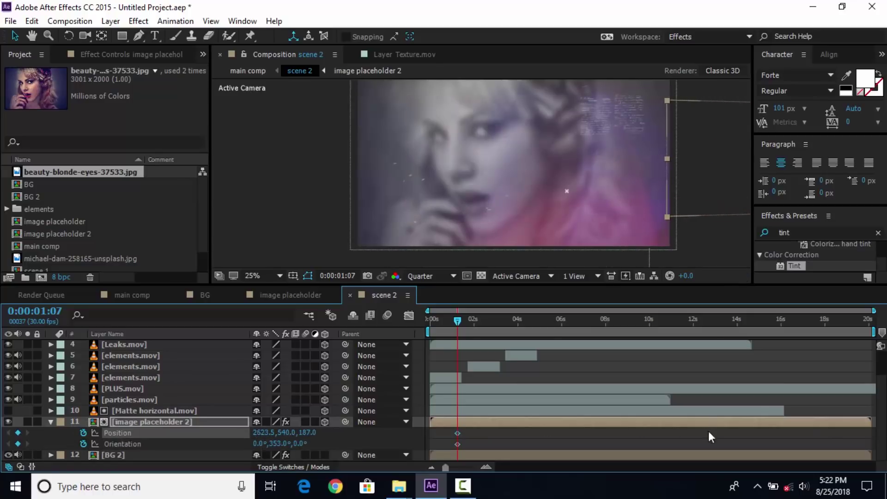
drag(419, 435, 417, 430)
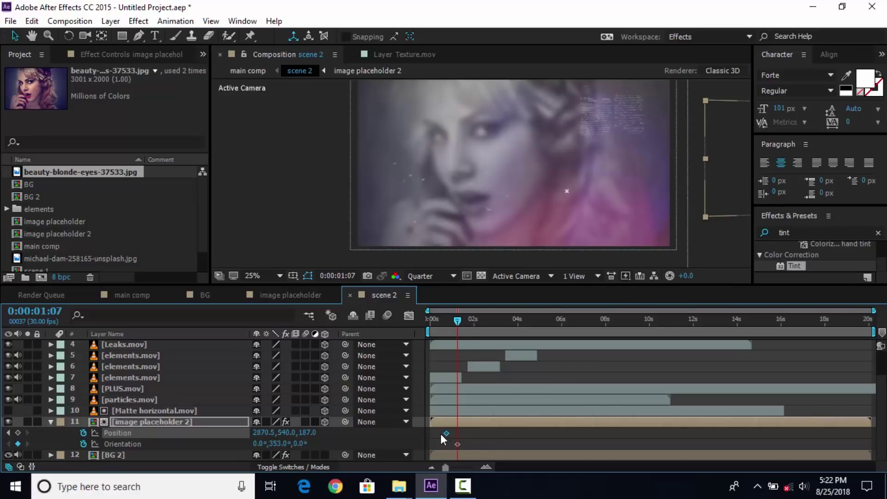
mouse_move(446, 434)
mouse_down()
mouse_move(456, 434)
mouse_move(452, 447)
mouse_up()
click(458, 444)
click(455, 434)
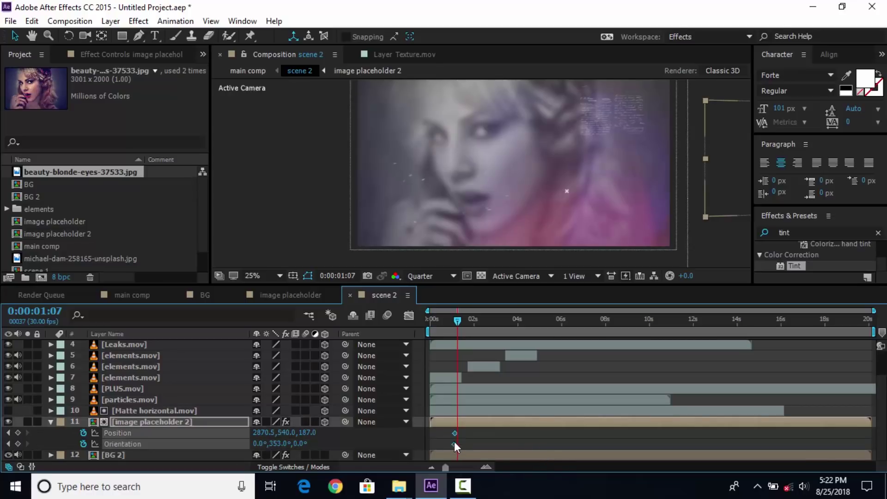
drag(432, 435, 432, 437)
- Keyframe image placeholder 2 at about 1.5 seconds with position X at 1028.5 and Y orientation at 6.8°
drag(458, 319, 462, 324)
drag(266, 434, 326, 435)
drag(276, 448, 286, 447)
- Apply Easy Ease to all position and orientation keyframes of image placeholder 2
drag(462, 320, 421, 317)
click(486, 467)
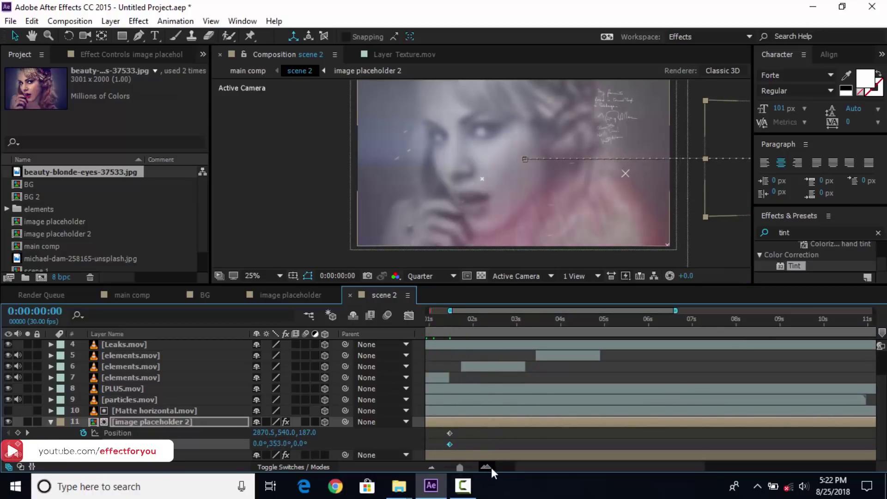
click(487, 467)
drag(507, 431, 429, 449)
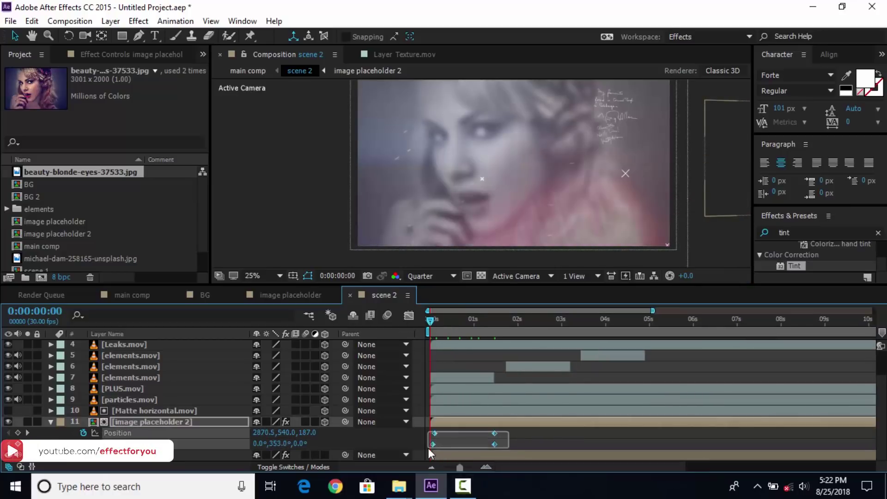
right_click(501, 435)
mouse_move(531, 424)
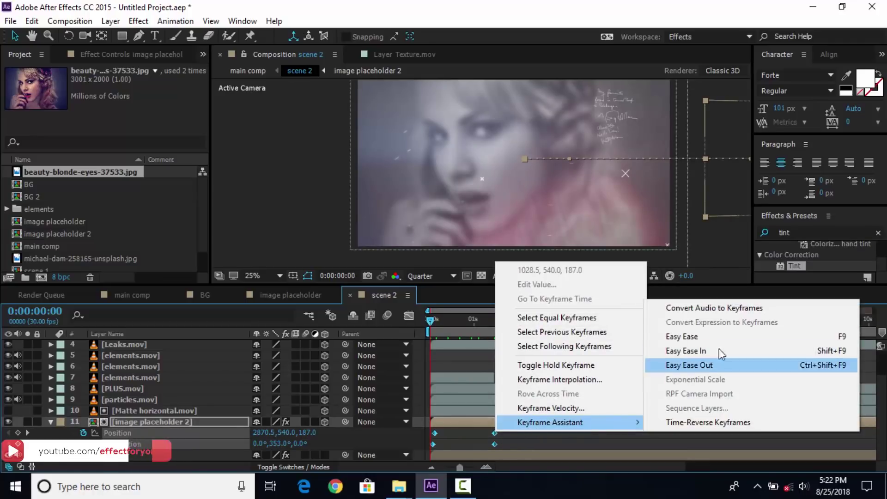
click(665, 337)
- Adjust the ease into image placeholder 2's final keyframes in the speed graph and preview the slide-in
click(409, 315)
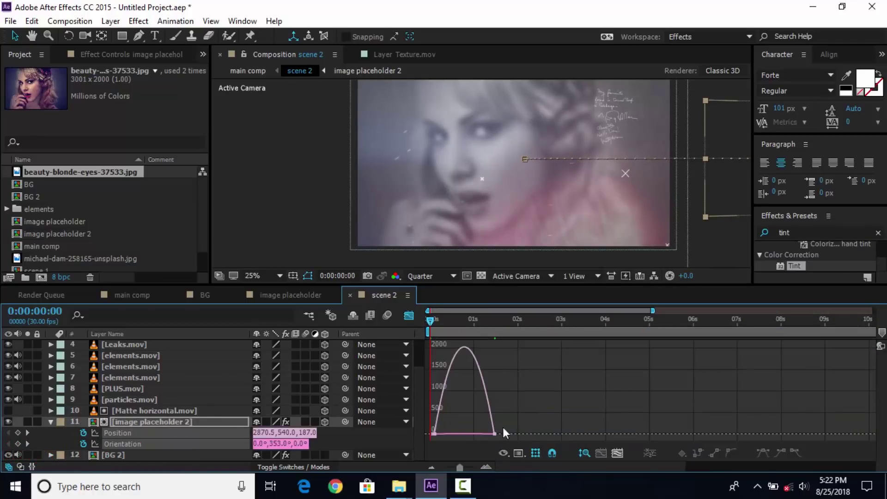
drag(487, 431, 473, 430)
key(shift+F3)
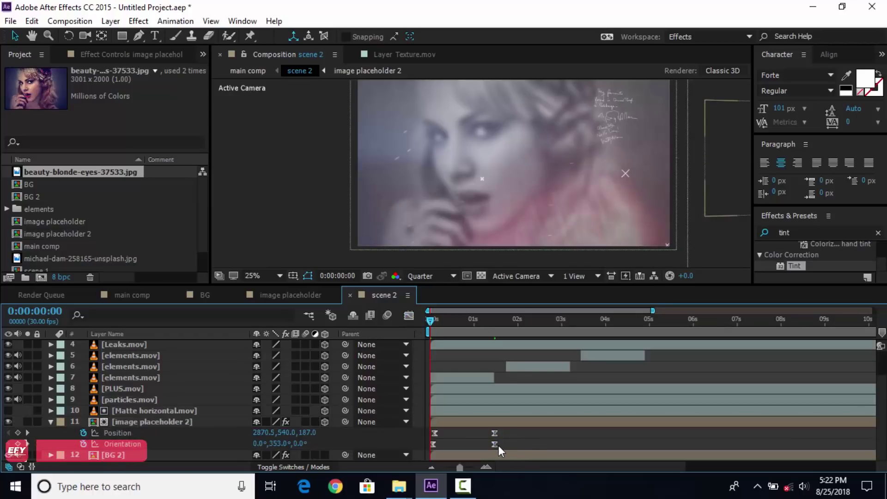
key(space)
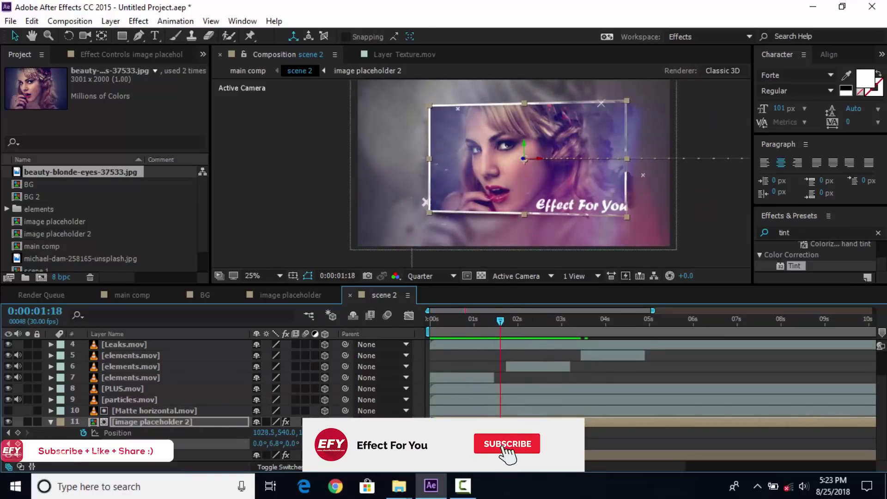
- Add the expression wiggle(.3,30) to the position of image placeholder 2 in scene 2
scroll(383, 366, up, 1)
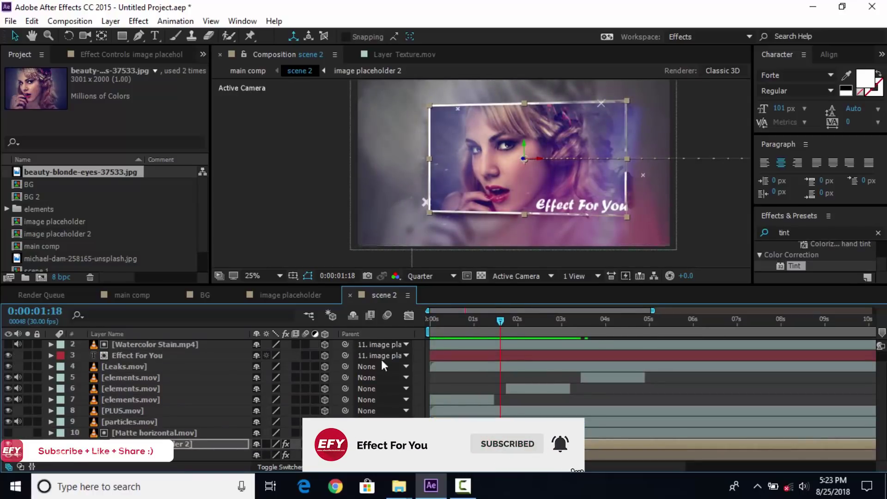
key(p)
alt+click(83, 444)
text(wiggle)
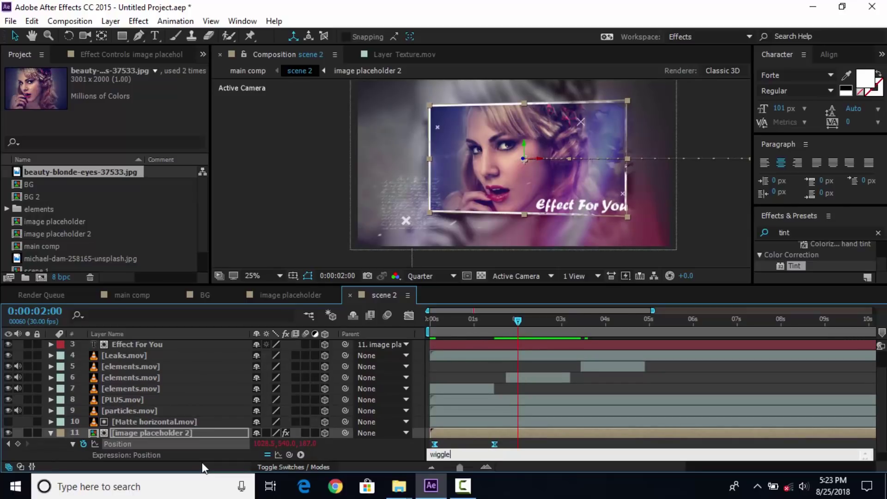
text((.3,)
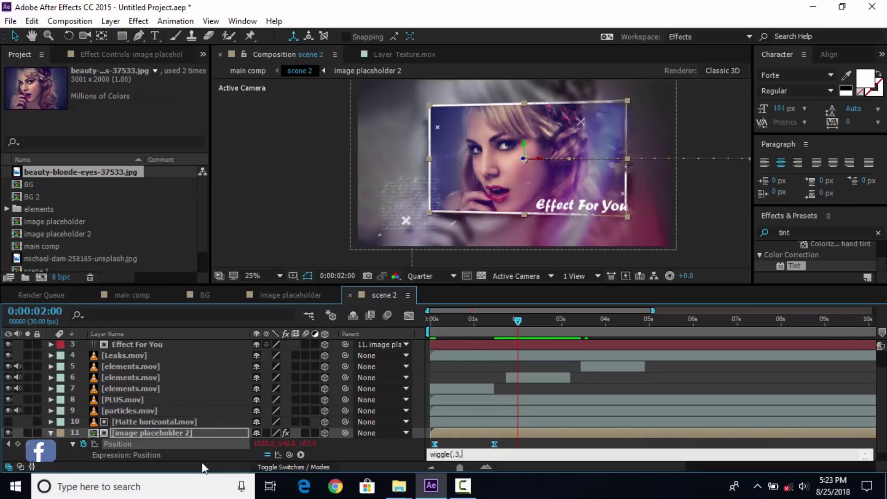
text(30)
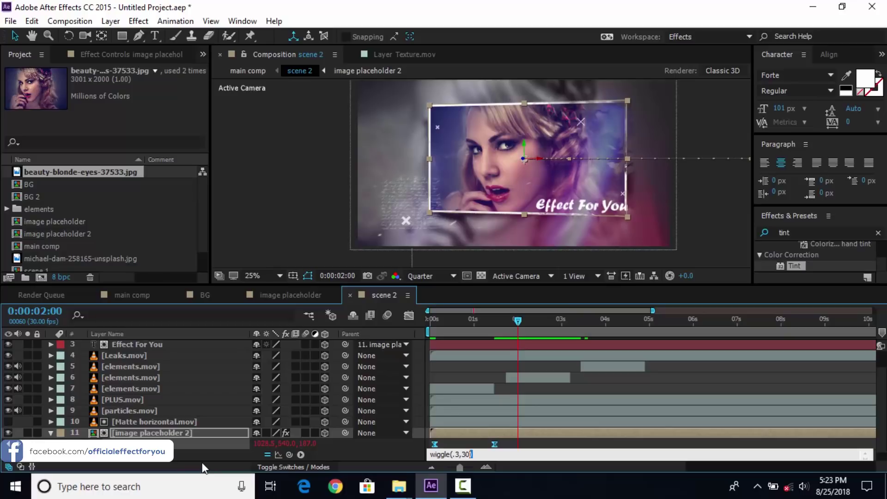
click(301, 320)
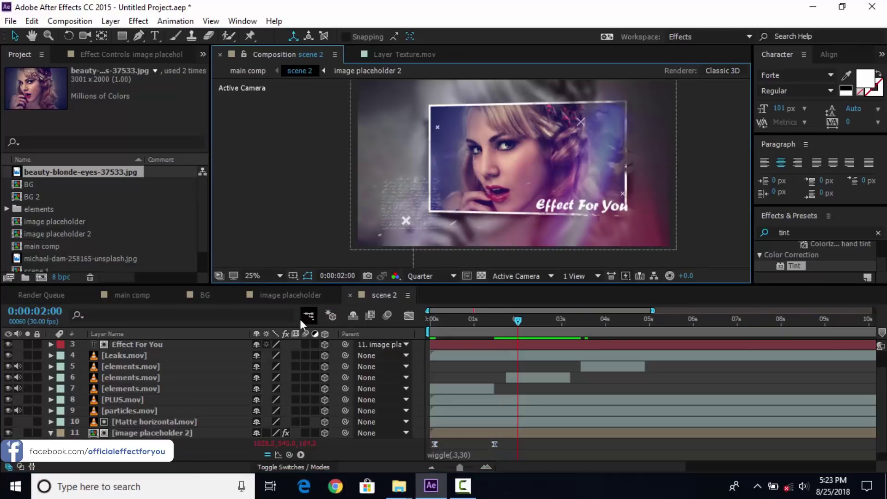
- Open scene 1 from the main comp and add the expression wiggle(.3,30) to the image placeholder layer's position
click(132, 295)
double_click(132, 359)
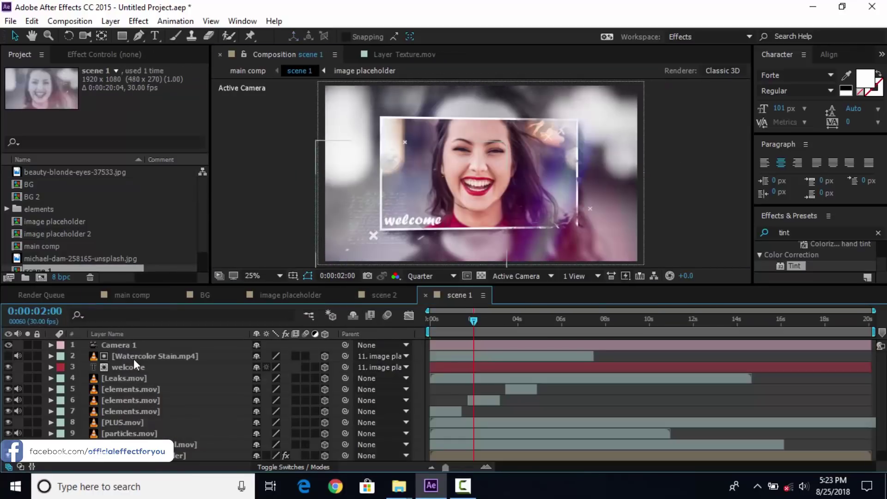
scroll(165, 447, down, 1)
click(167, 444)
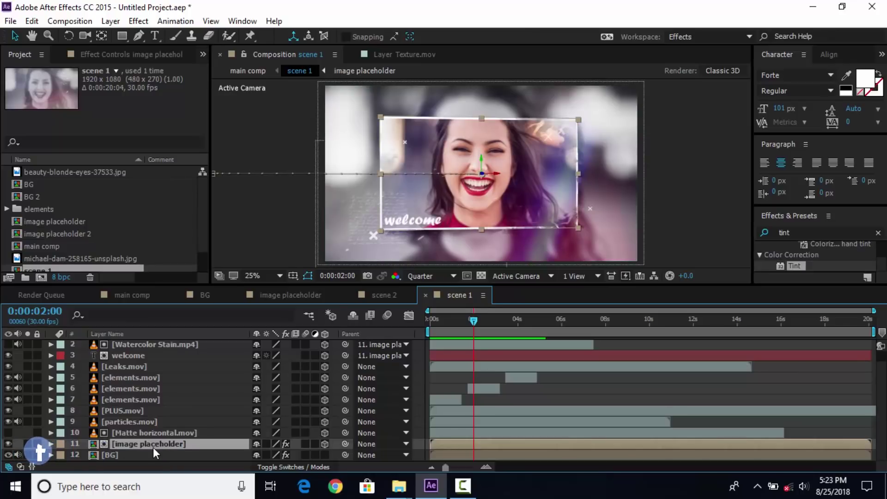
key(p)
alt+click(84, 444)
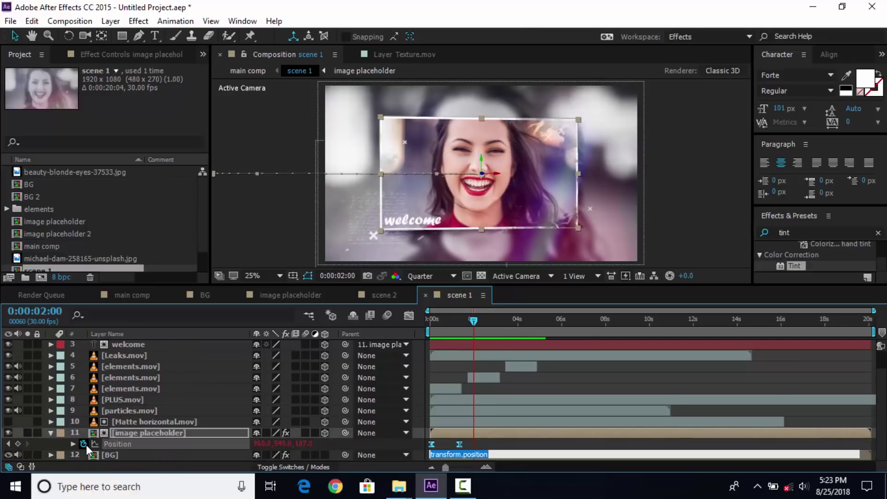
text(wiggle(.3,30))
click(279, 232)
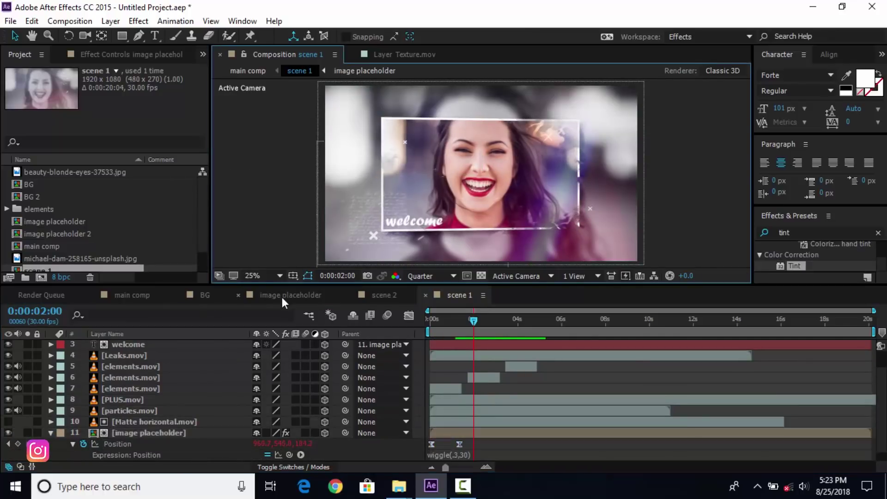
- Shift the scene 2 layer in the main comp so it starts at about 4 seconds
click(132, 295)
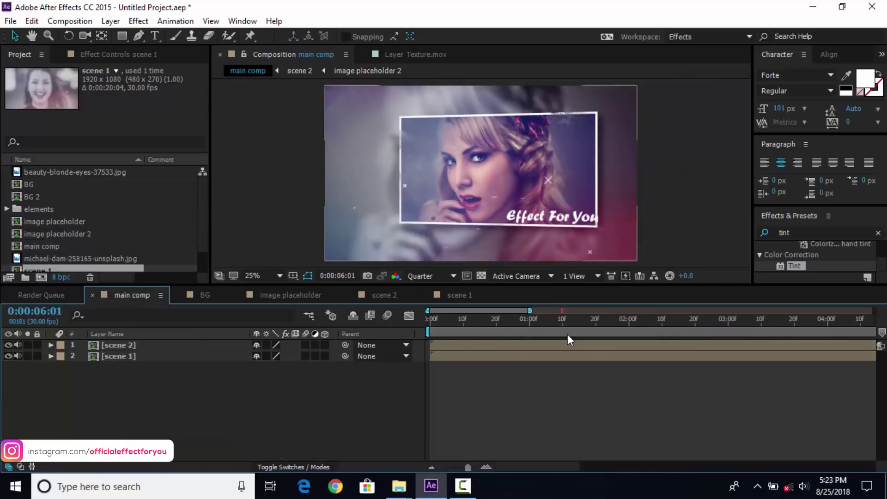
click(462, 345)
drag(468, 466, 458, 469)
drag(437, 346, 571, 346)
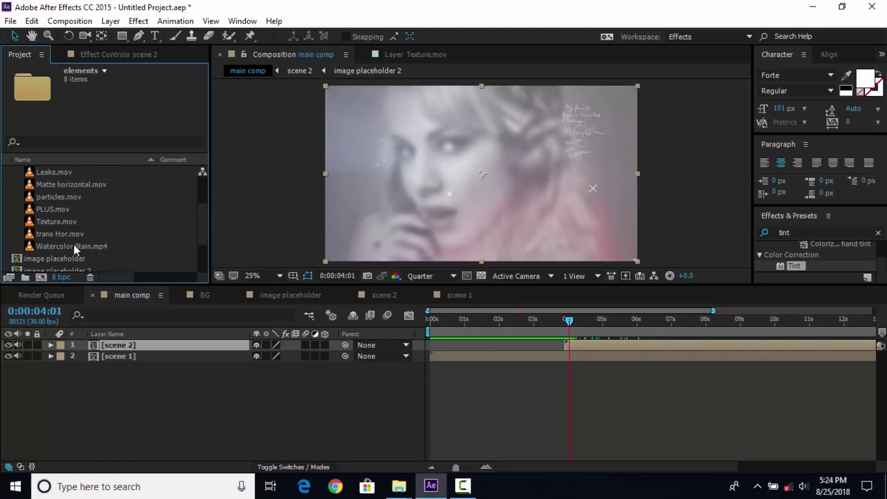
- Add trans Hor.mov from the elements folder above scene 2 in the main comp and align its start with the scene 2 layer's start
click(74, 258)
ctrl+click(43, 235)
drag(41, 234, 170, 343)
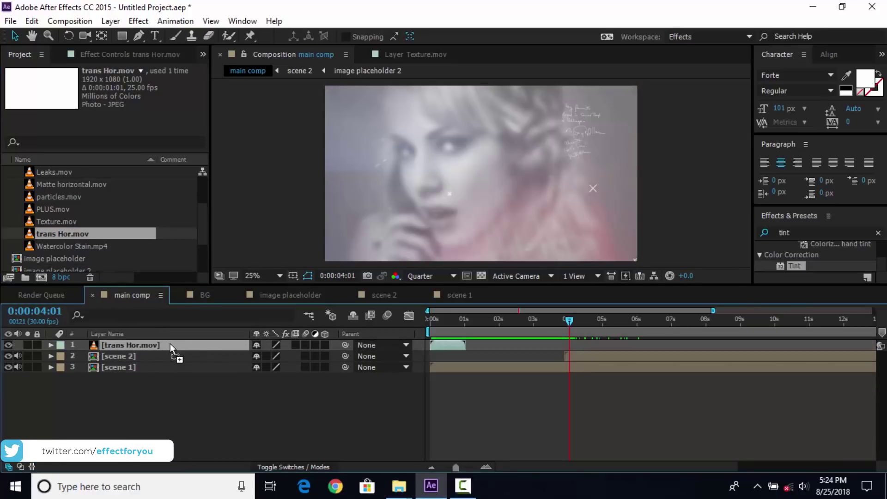
drag(445, 345, 579, 354)
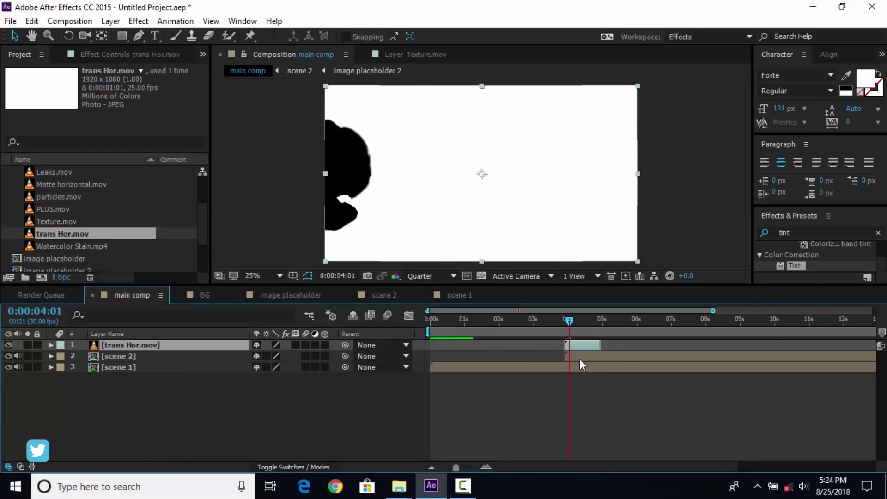
- Set scene 2's track matte to Luma Inverted Matte using trans Hor.mov and preview the transition
click(579, 356)
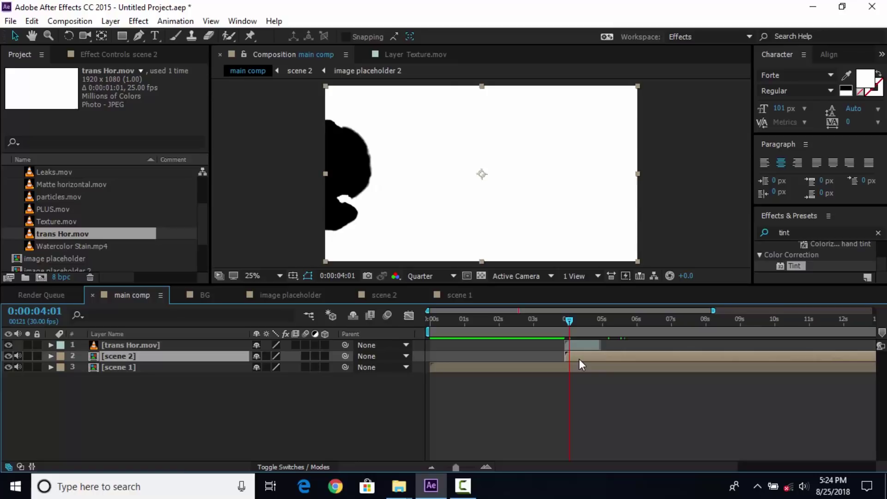
click(312, 468)
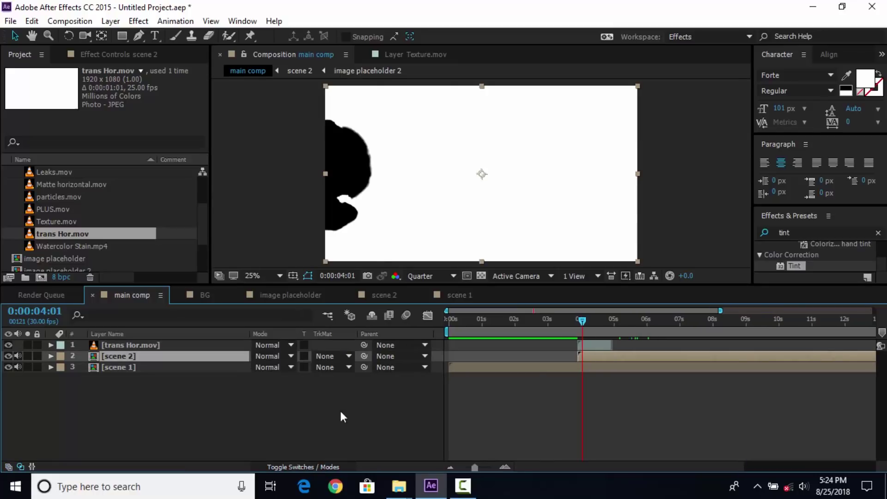
click(350, 356)
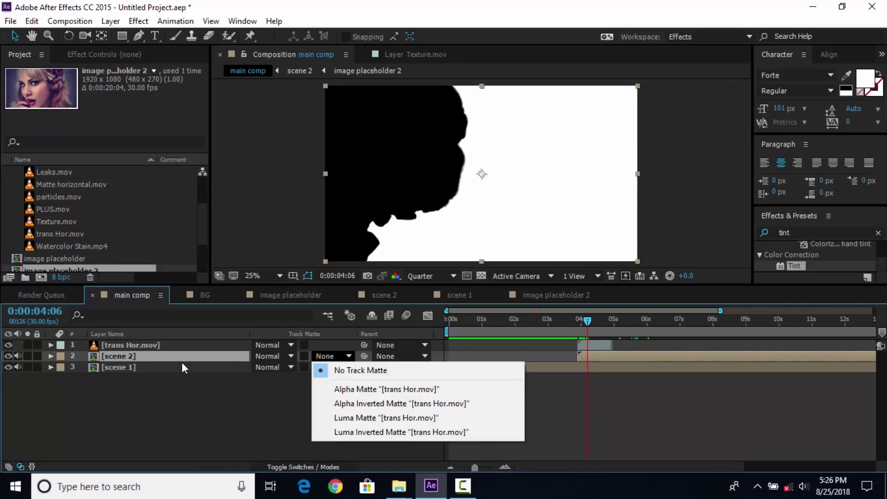
click(350, 431)
key(space)
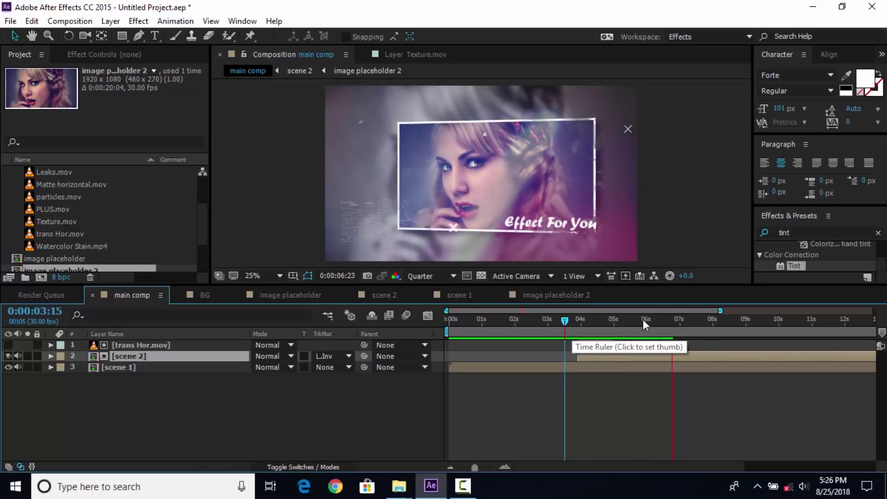
click(714, 323)
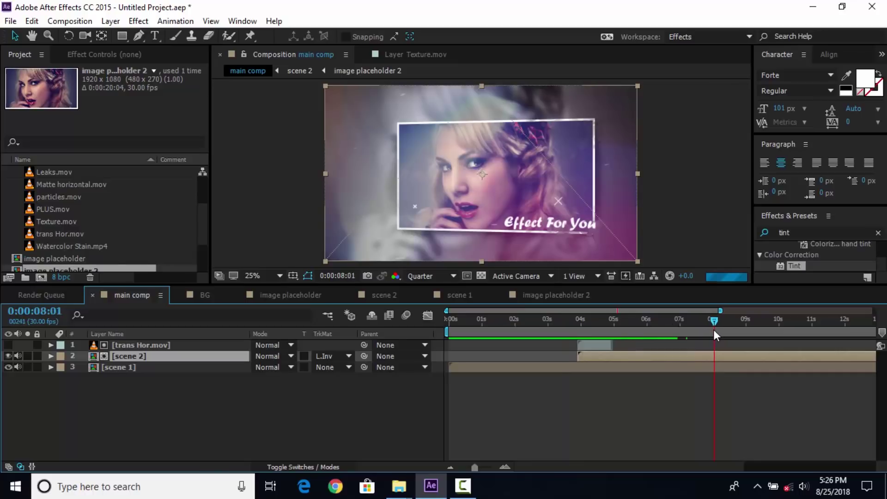
- Trim the end of the scene 1 layer to 0:00:05:03, just past the end of the trans Hor.mov transition
click(610, 368)
click(610, 322)
drag(611, 322, 617, 322)
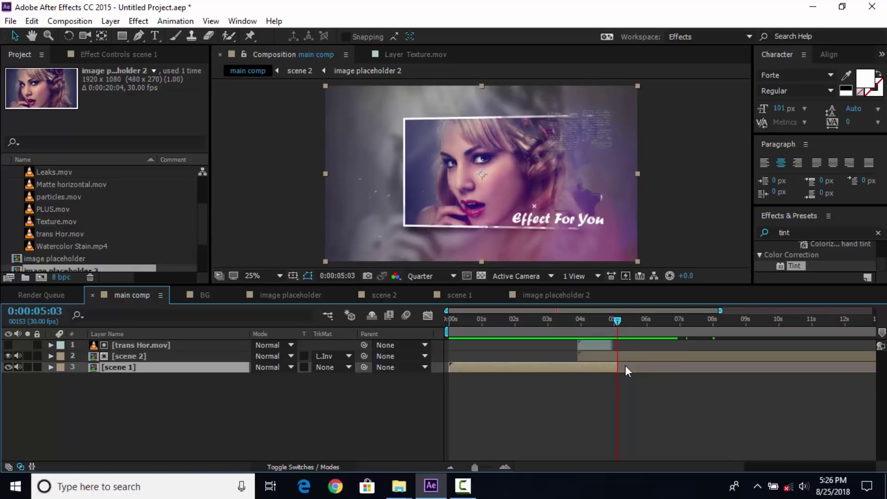
- End the main comp's work area at 0:00:08:01 and preview the slideshow from the beginning
drag(617, 321, 714, 327)
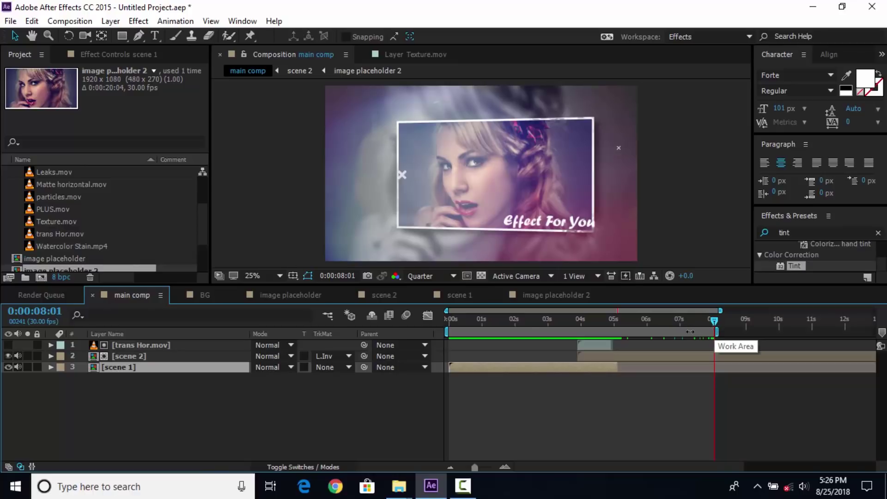
key(space)
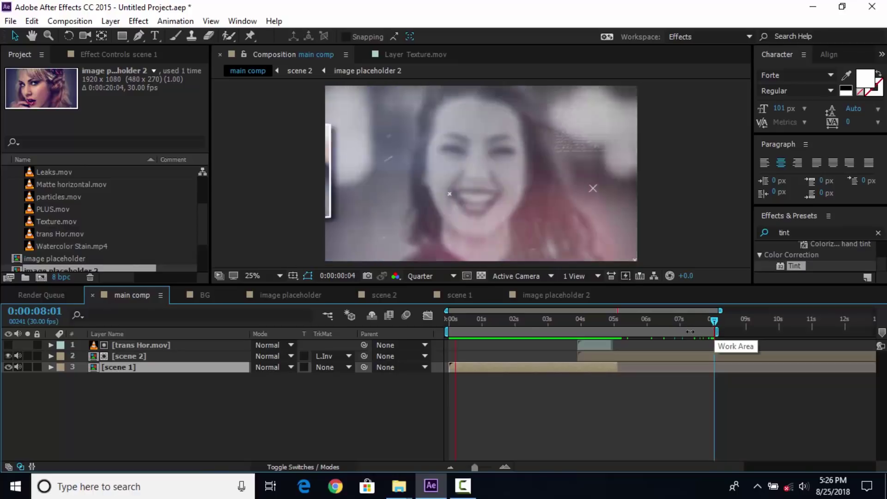